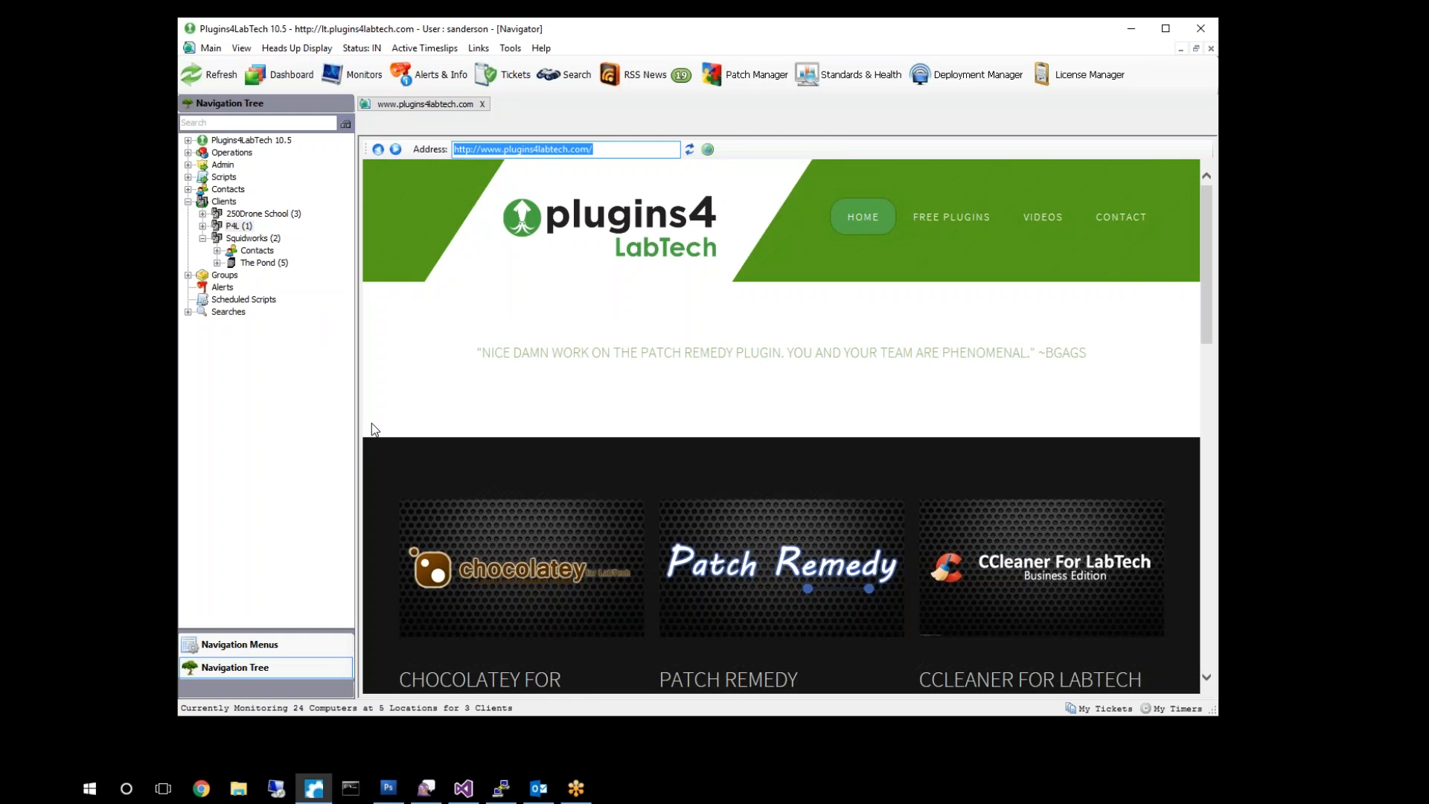
Open the Office365 for LabTech product page from the plugins site and go to its Support page.
{"action": "scroll", "coordinate": [1042, 390], "scroll_direction": "down", "scroll_amount": 10}
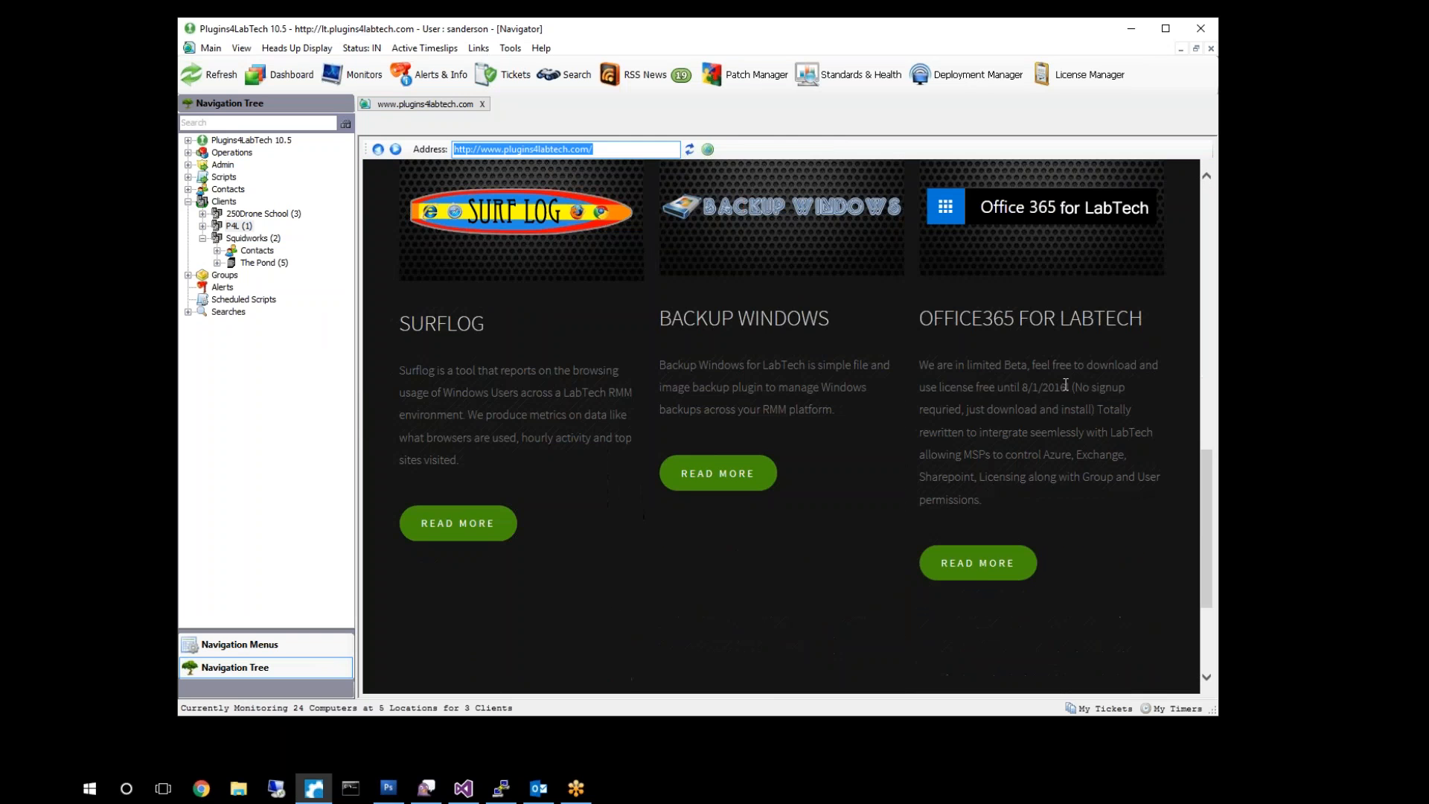
{"action": "left_click", "coordinate": [970, 578]}
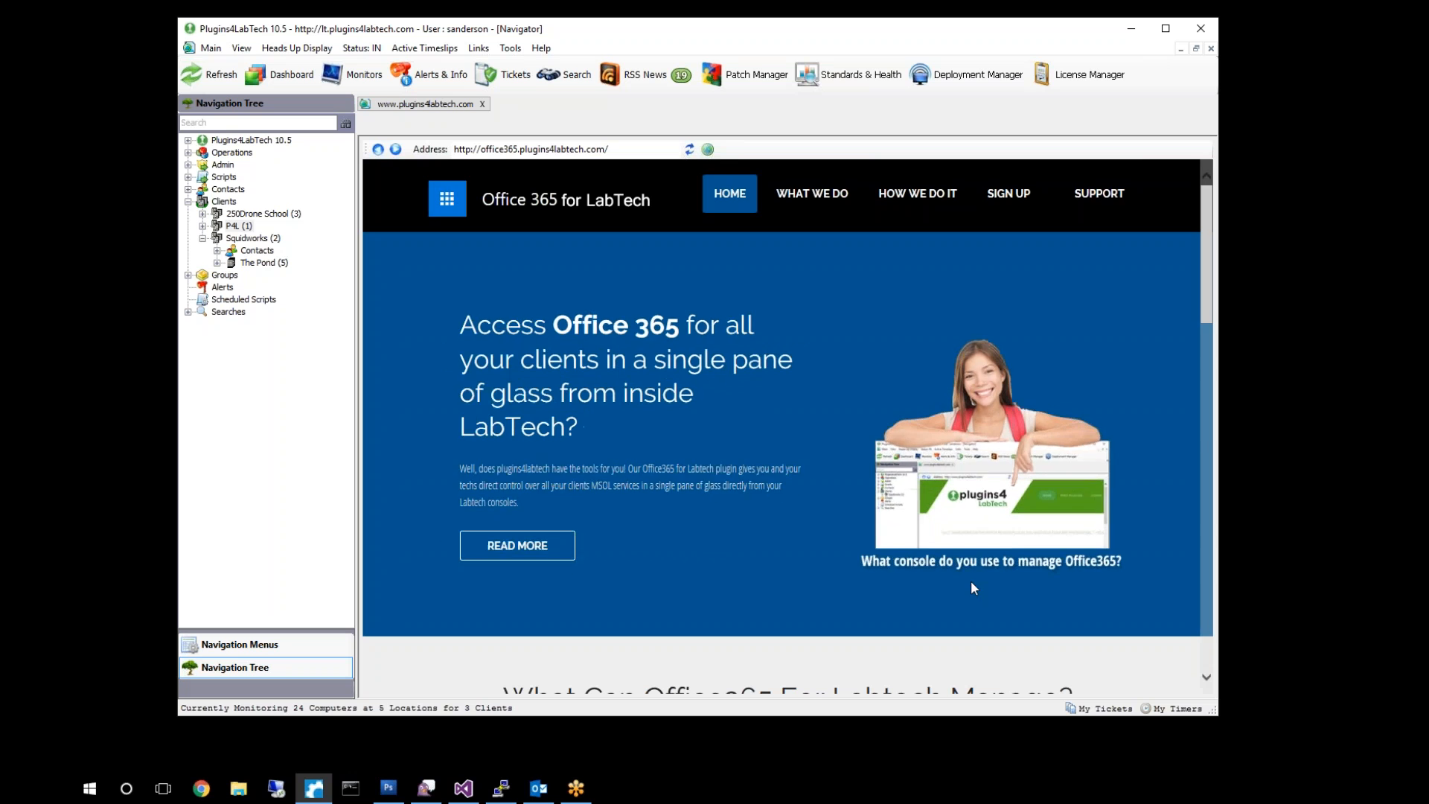
{"action": "left_click", "coordinate": [1097, 195]}
Read the plugin's download and installation instructions on the support page, from unblocking the DLL to reloading the DBAgent plugins.
{"action": "scroll", "coordinate": [1064, 257], "scroll_direction": "down", "scroll_amount": 4}
{"action": "scroll", "coordinate": [1062, 261], "scroll_direction": "down", "scroll_amount": 1}
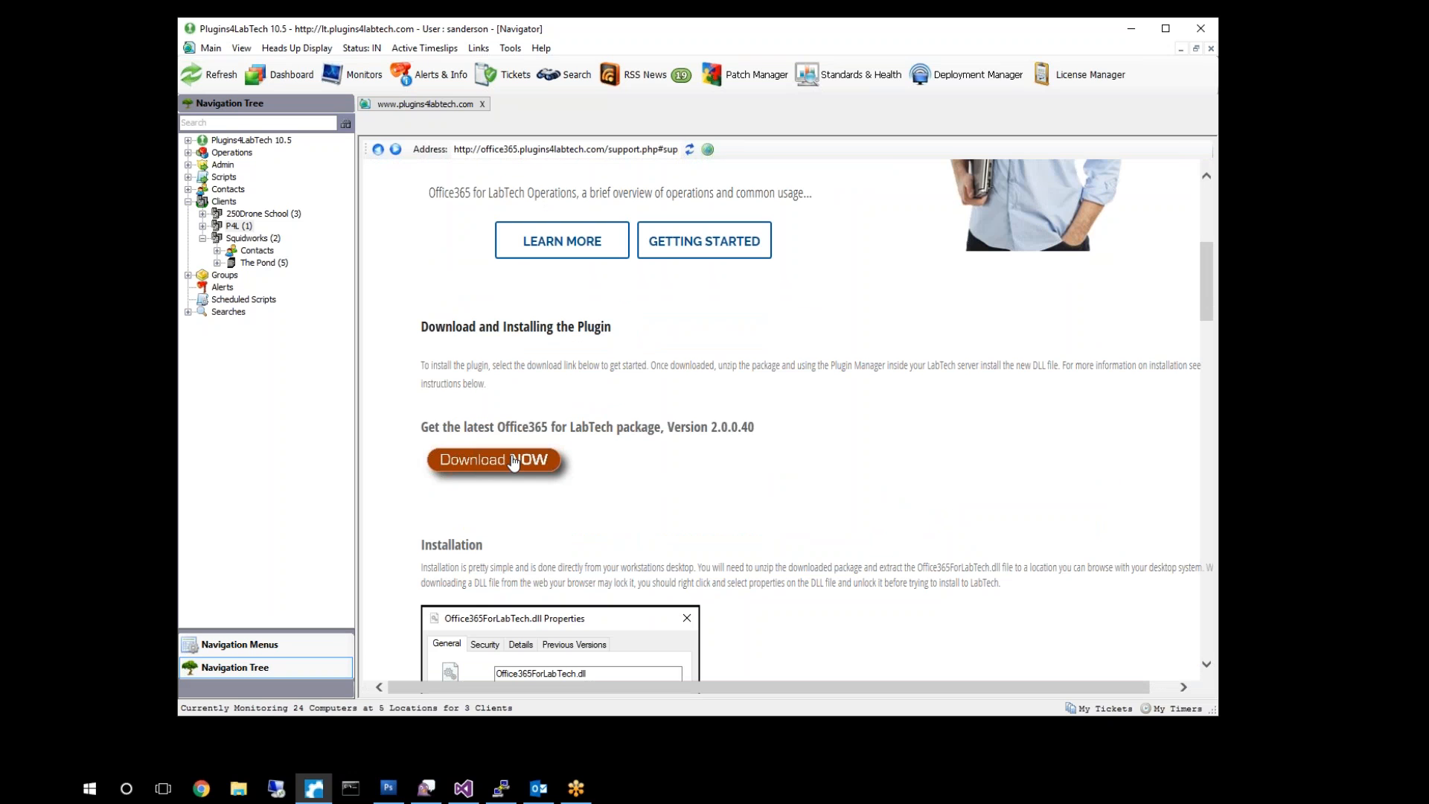
{"action": "scroll", "coordinate": [648, 402], "scroll_direction": "down", "scroll_amount": 4}
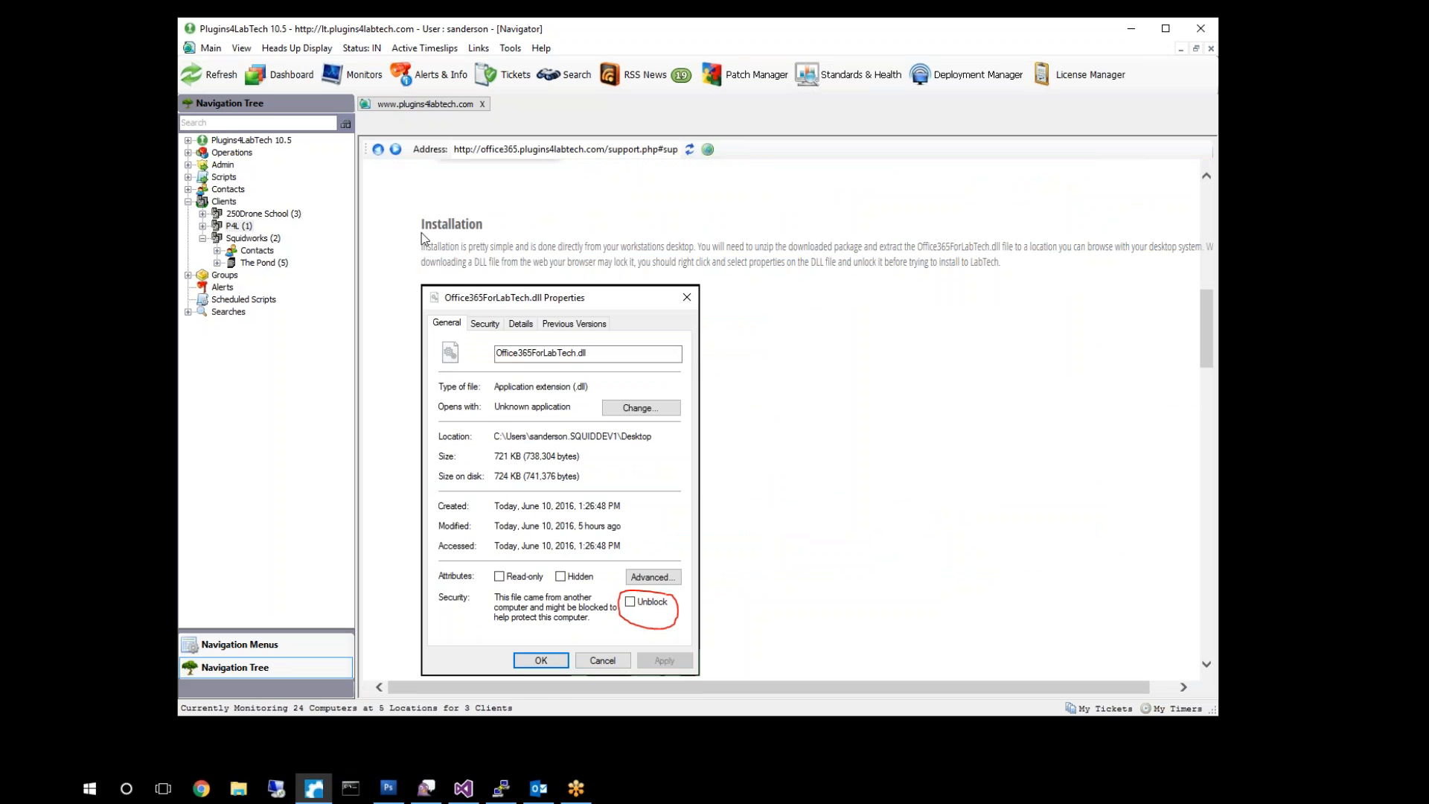
{"action": "scroll", "coordinate": [570, 355], "scroll_direction": "down", "scroll_amount": 1}
{"action": "scroll", "coordinate": [560, 257], "scroll_direction": "down", "scroll_amount": 2}
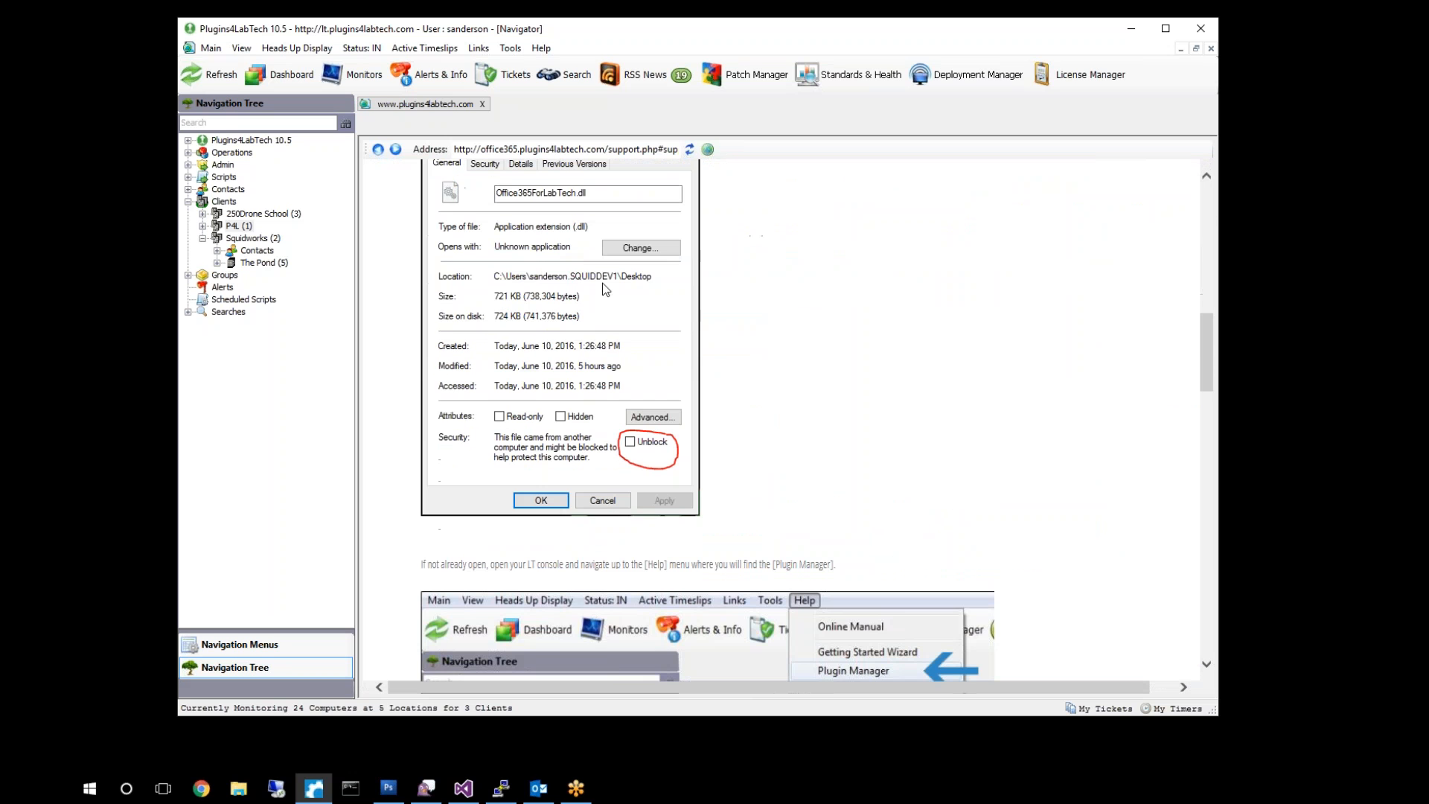
{"action": "scroll", "coordinate": [623, 294], "scroll_direction": "down", "scroll_amount": 15}
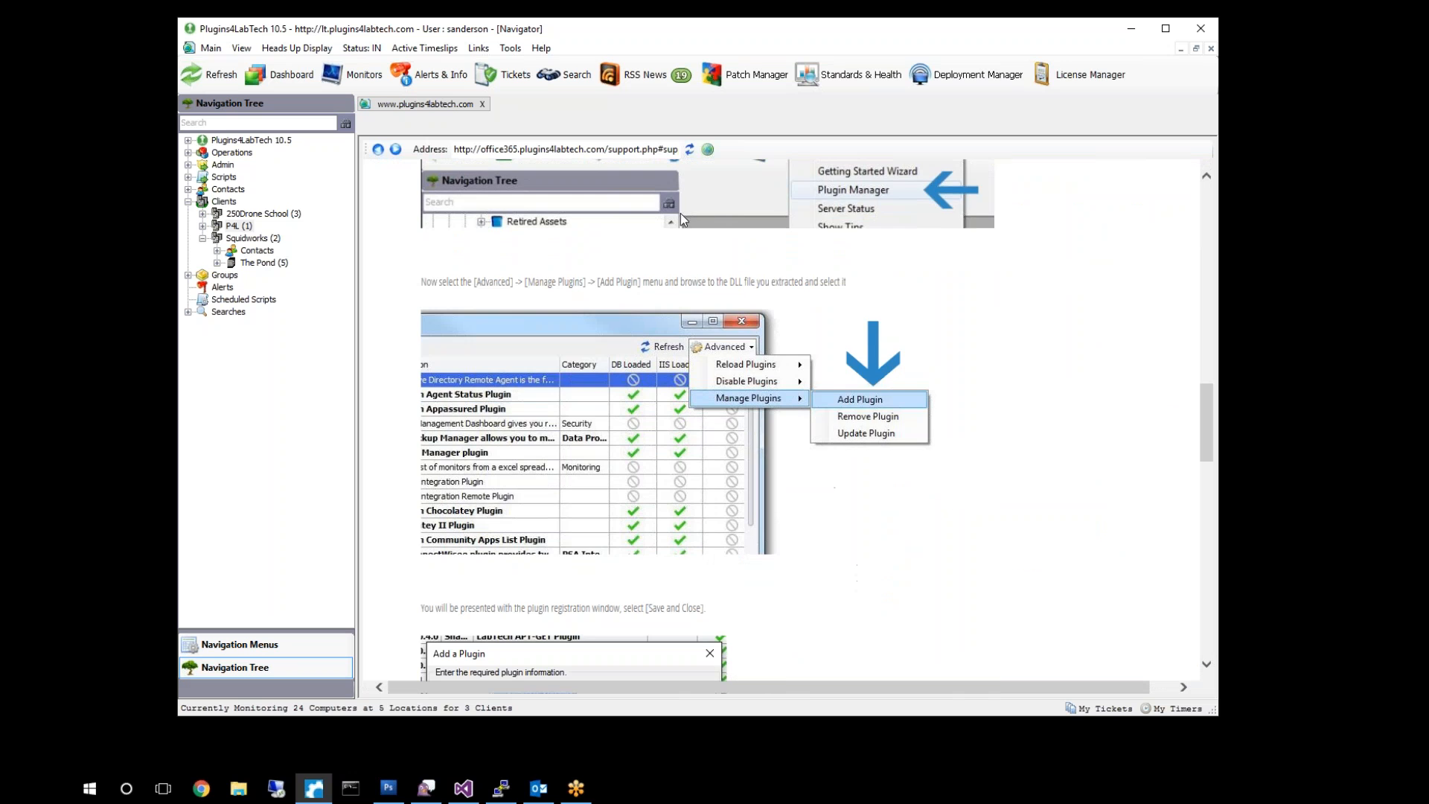
{"action": "scroll", "coordinate": [674, 237], "scroll_direction": "down", "scroll_amount": 10}
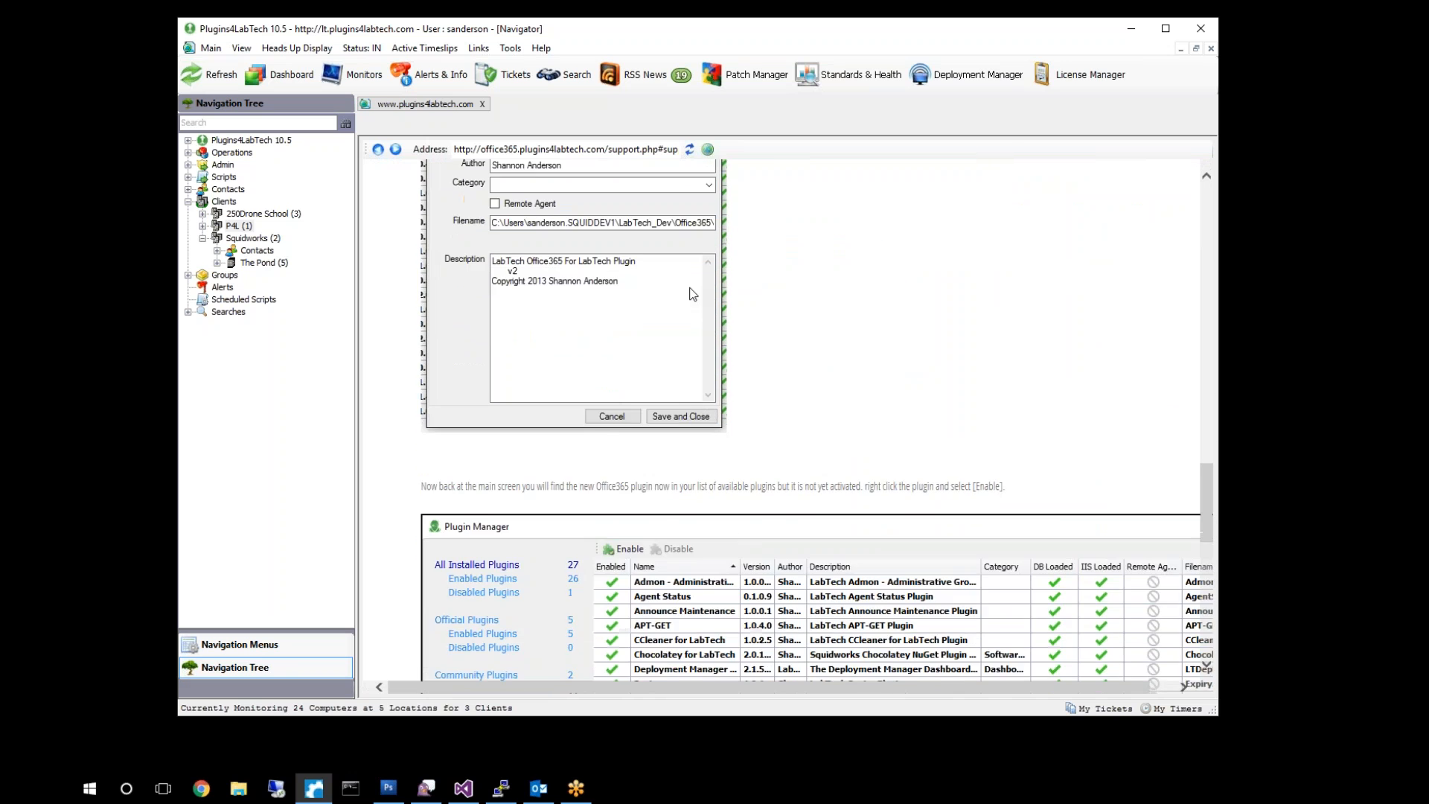
{"action": "scroll", "coordinate": [704, 292], "scroll_direction": "down", "scroll_amount": 4}
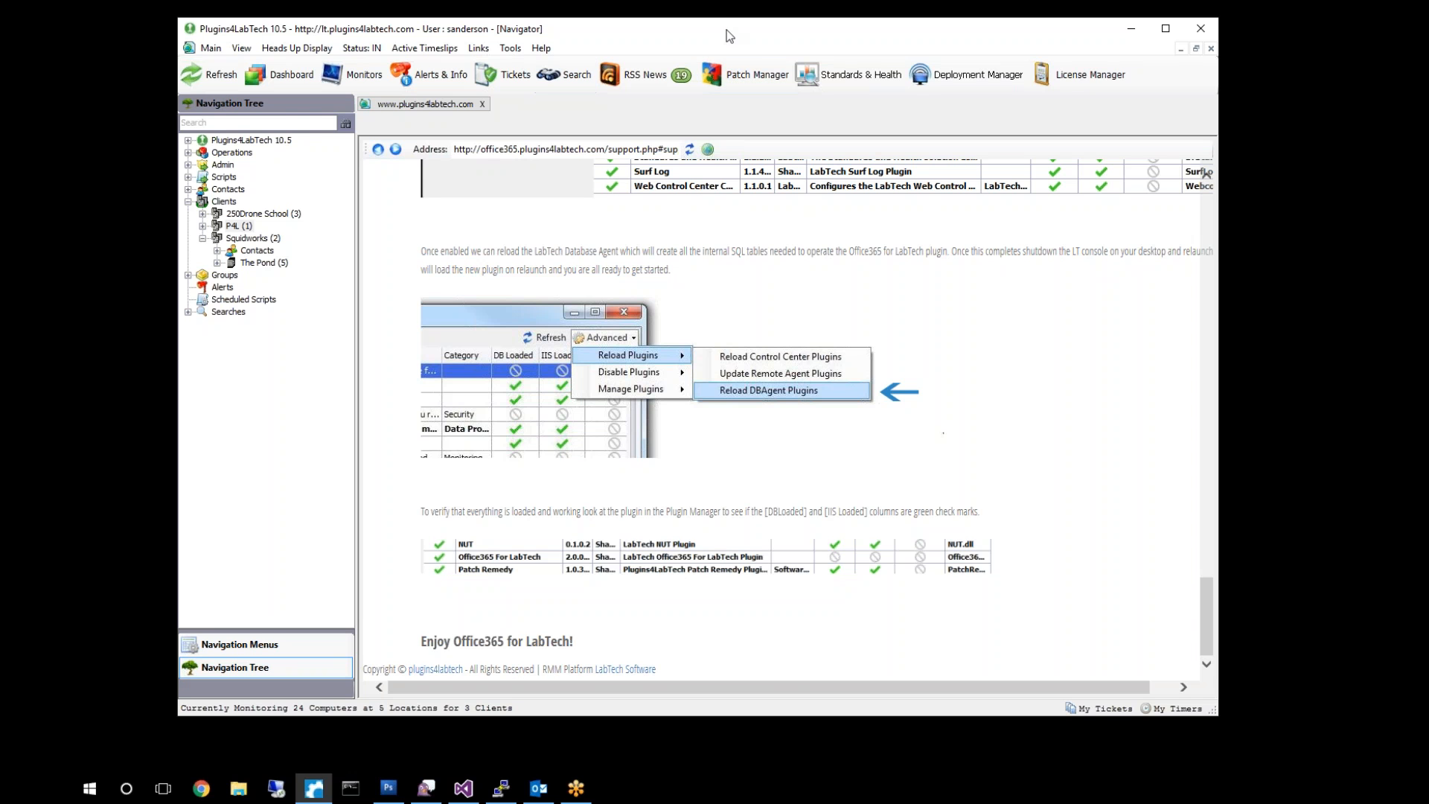
{"action": "left_click_drag", "start_coordinate": [726, 30], "coordinate": [756, 33]}
{"action": "scroll", "coordinate": [720, 404], "scroll_direction": "up", "scroll_amount": 20}
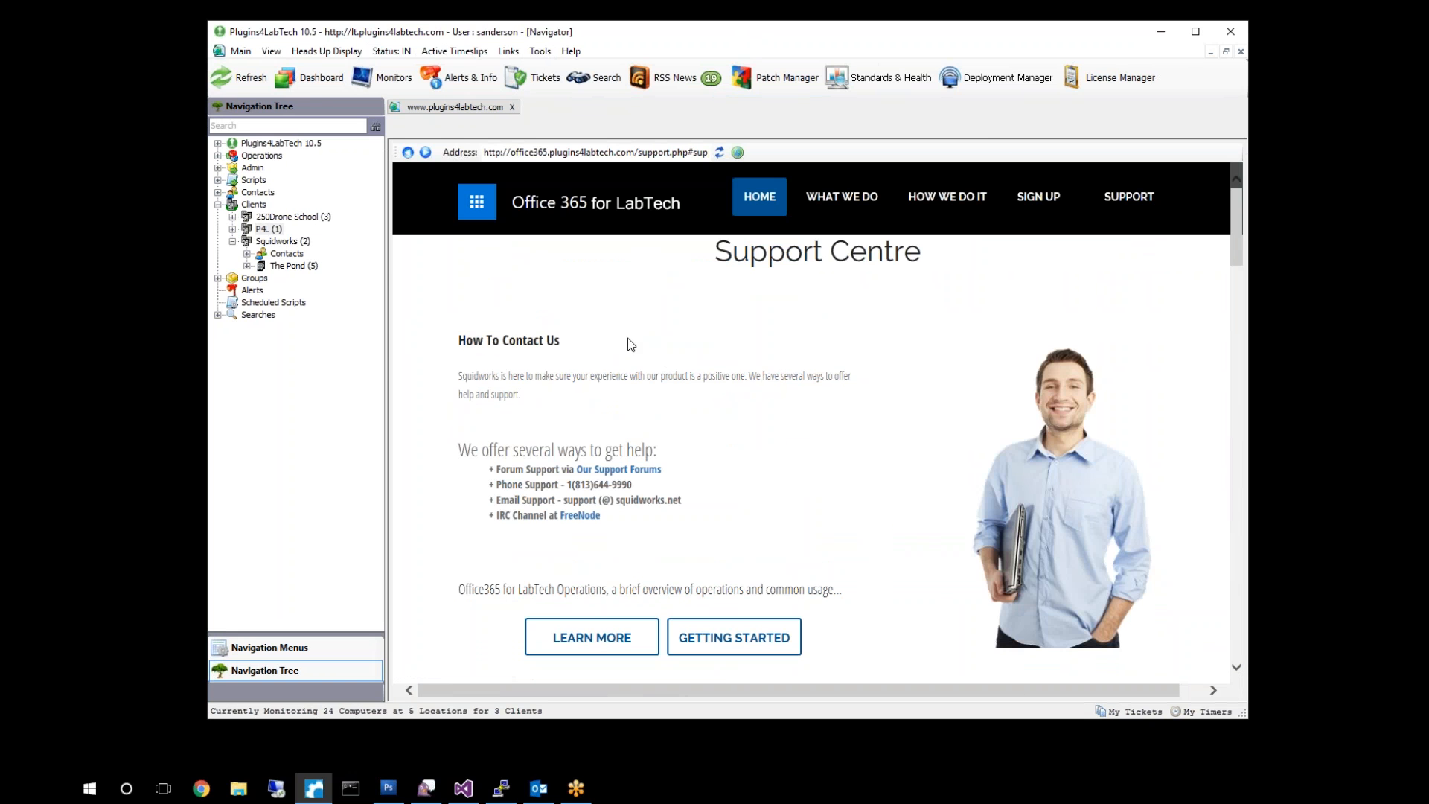
Open the Office365 For LabTech plugin and position its window beside the navigation tree.
{"action": "left_click", "coordinate": [270, 52]}
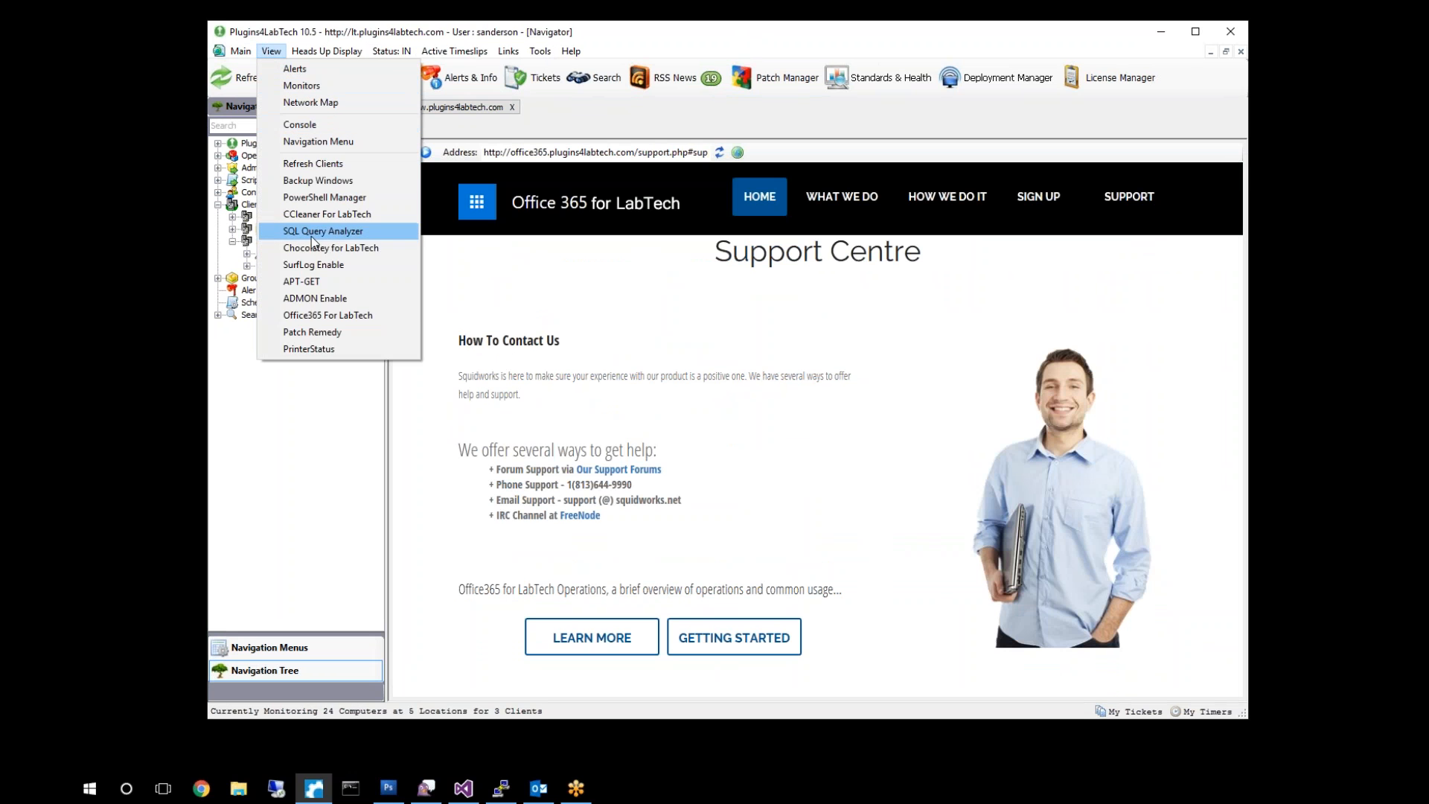
{"action": "left_click", "coordinate": [345, 314]}
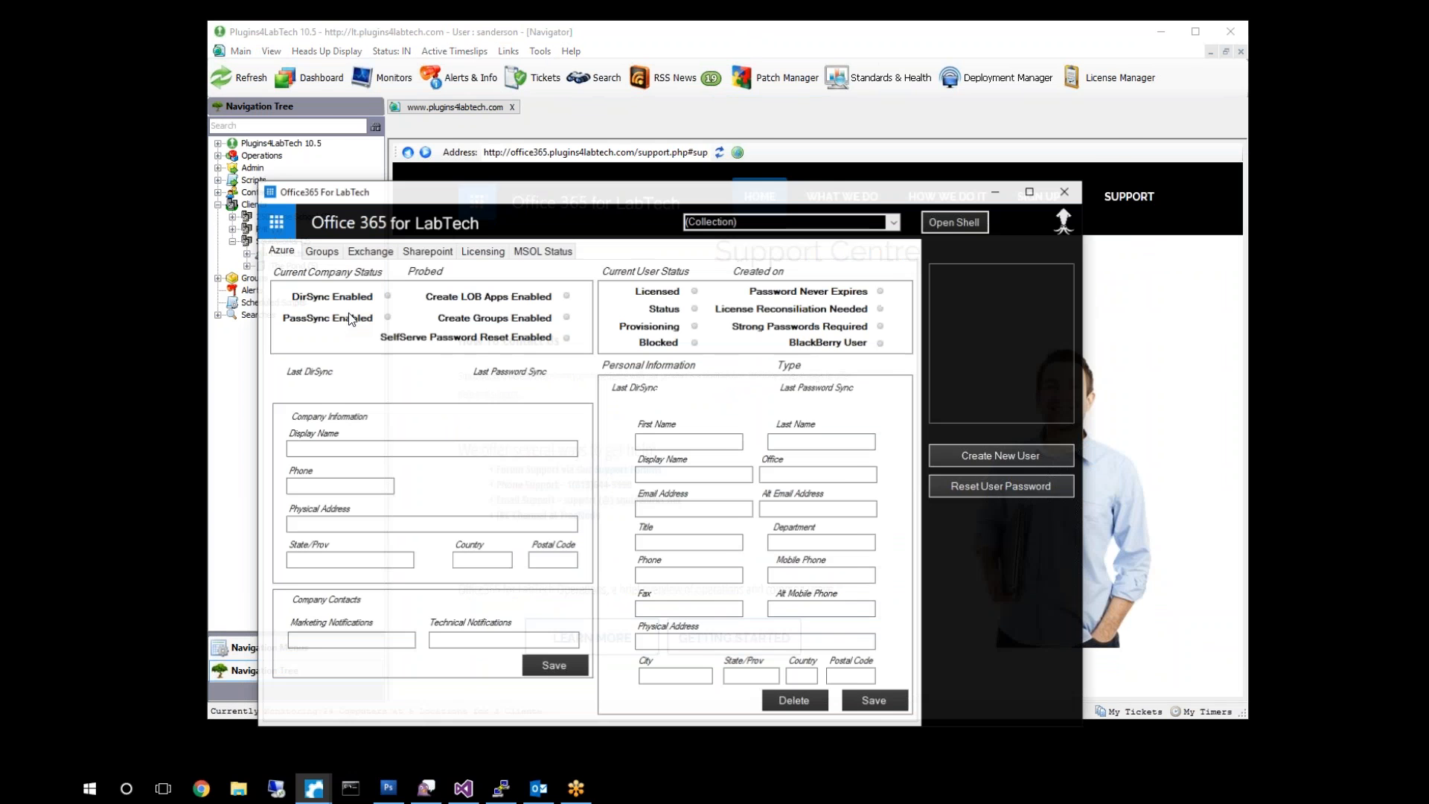
{"action": "left_click_drag", "start_coordinate": [704, 206], "coordinate": [738, 91]}
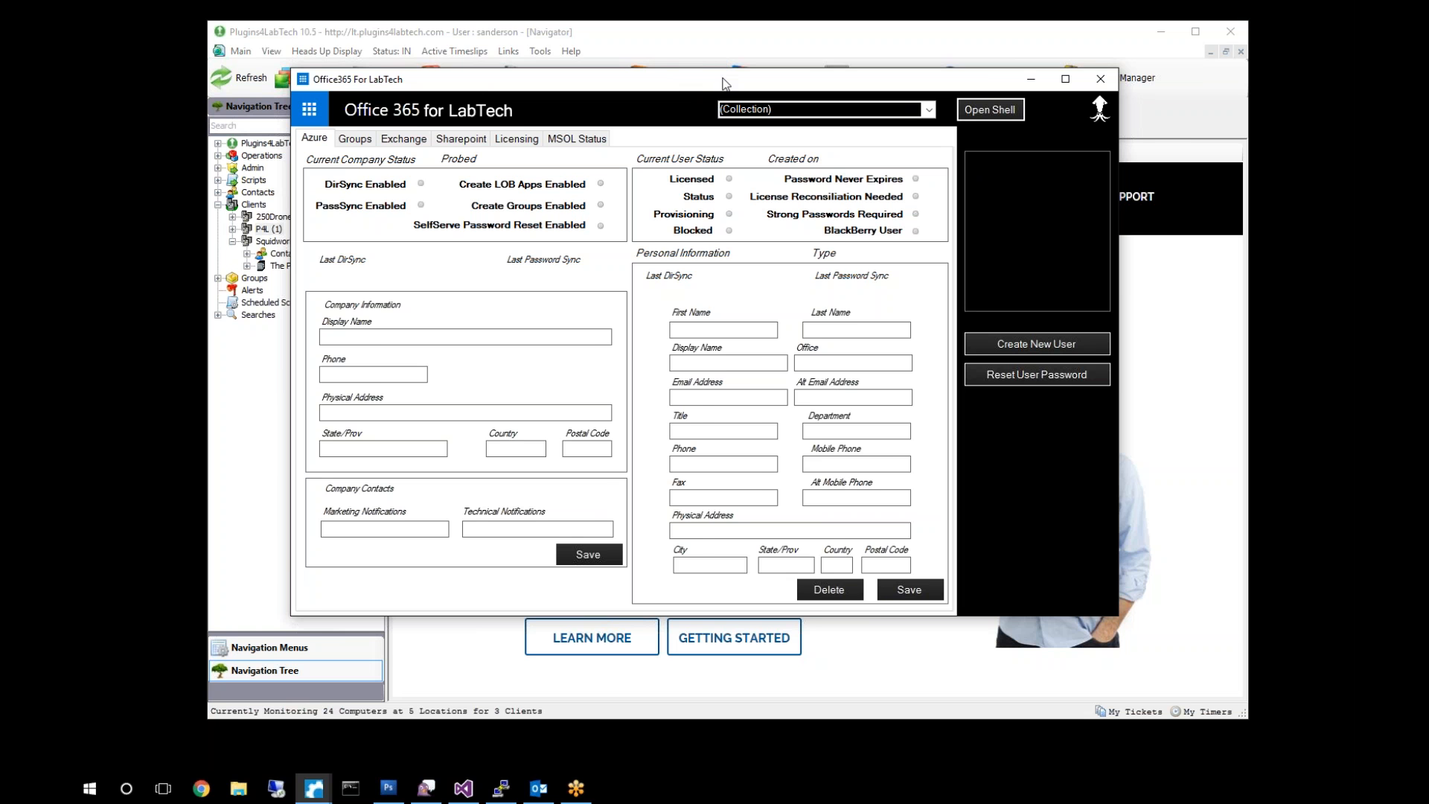
{"action": "left_click_drag", "start_coordinate": [726, 83], "coordinate": [834, 94]}
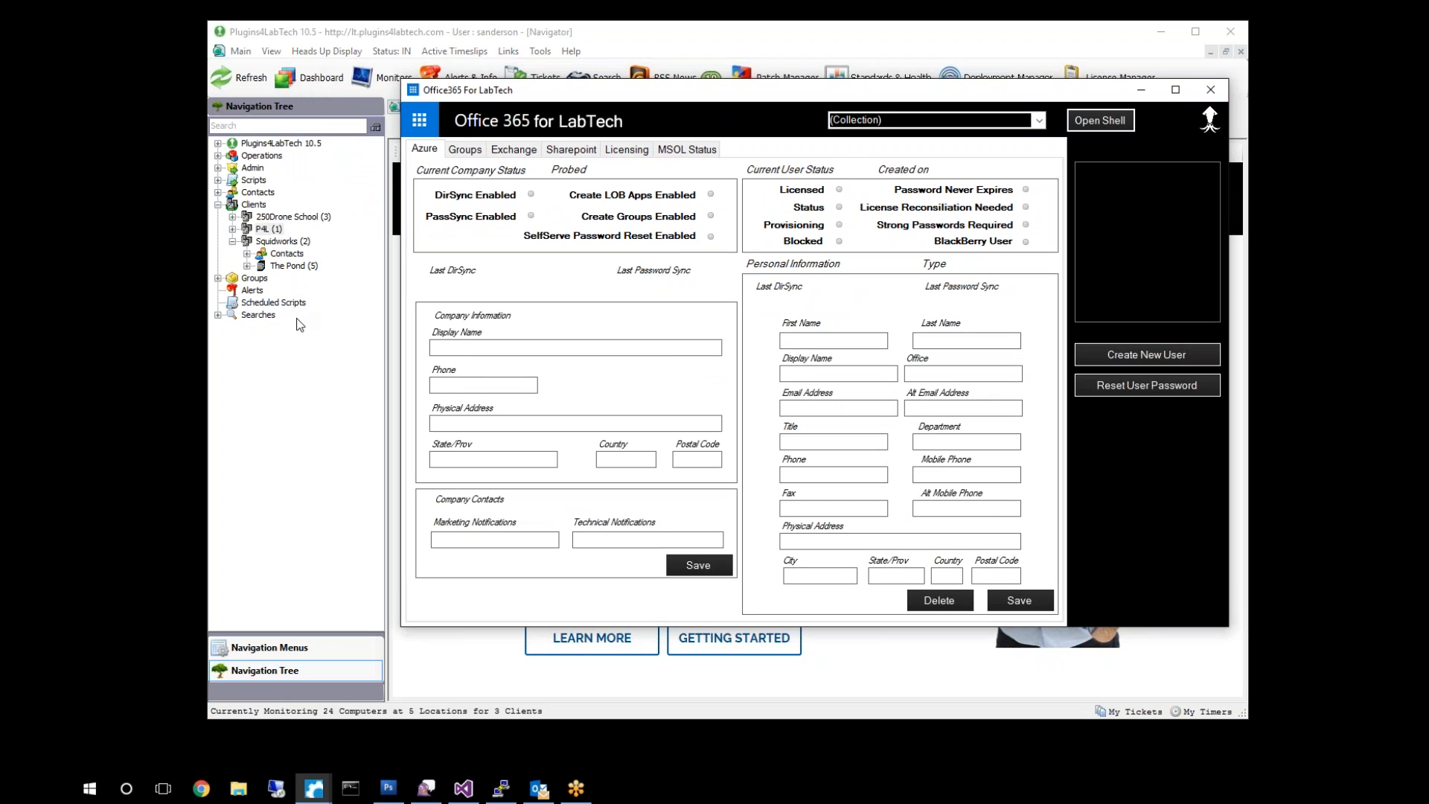
Add a password entry for the P4L client titled Office365, with the cloud admin's e-mail as user name and plugins4labtech as URL.
{"action": "double_click", "coordinate": [265, 231]}
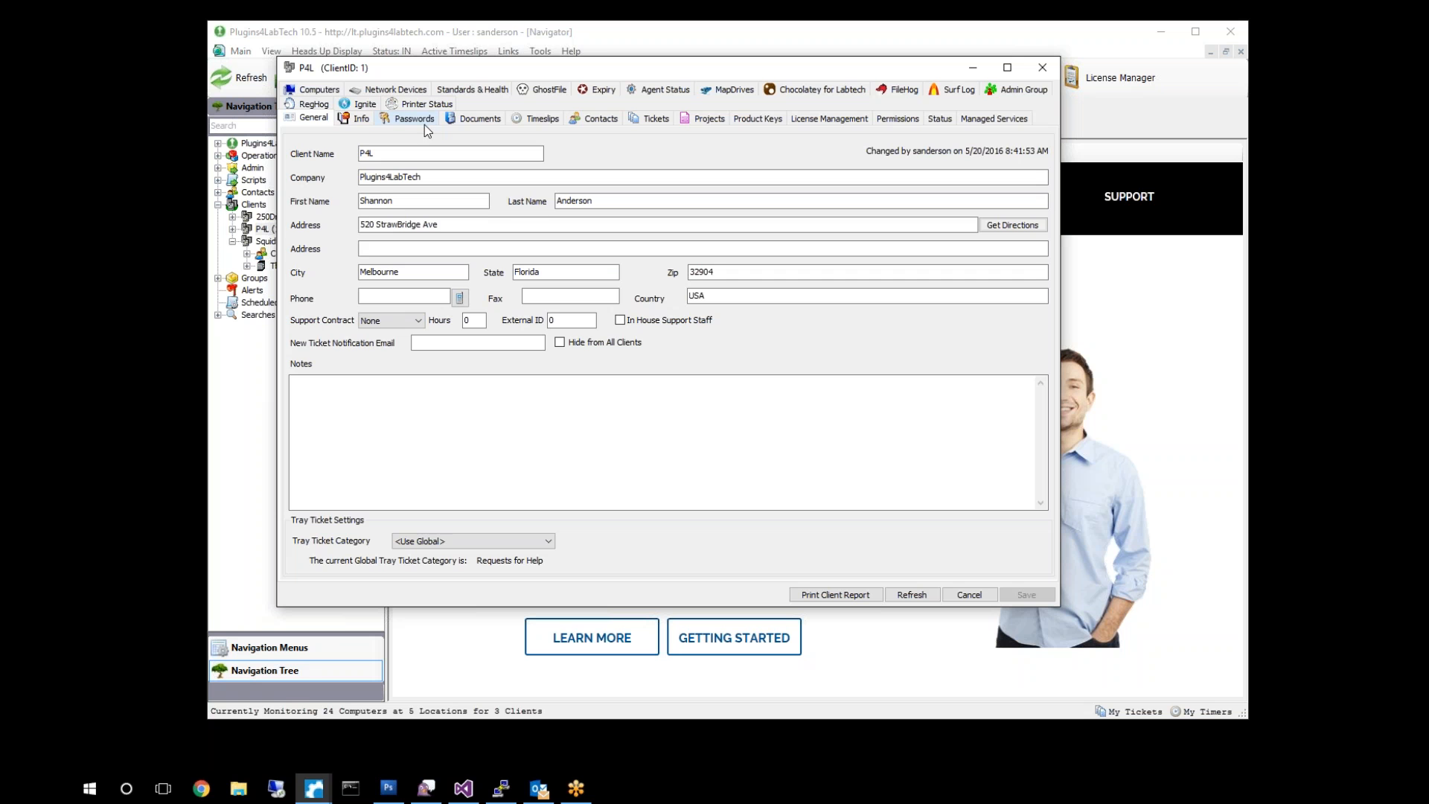
{"action": "left_click", "coordinate": [423, 120]}
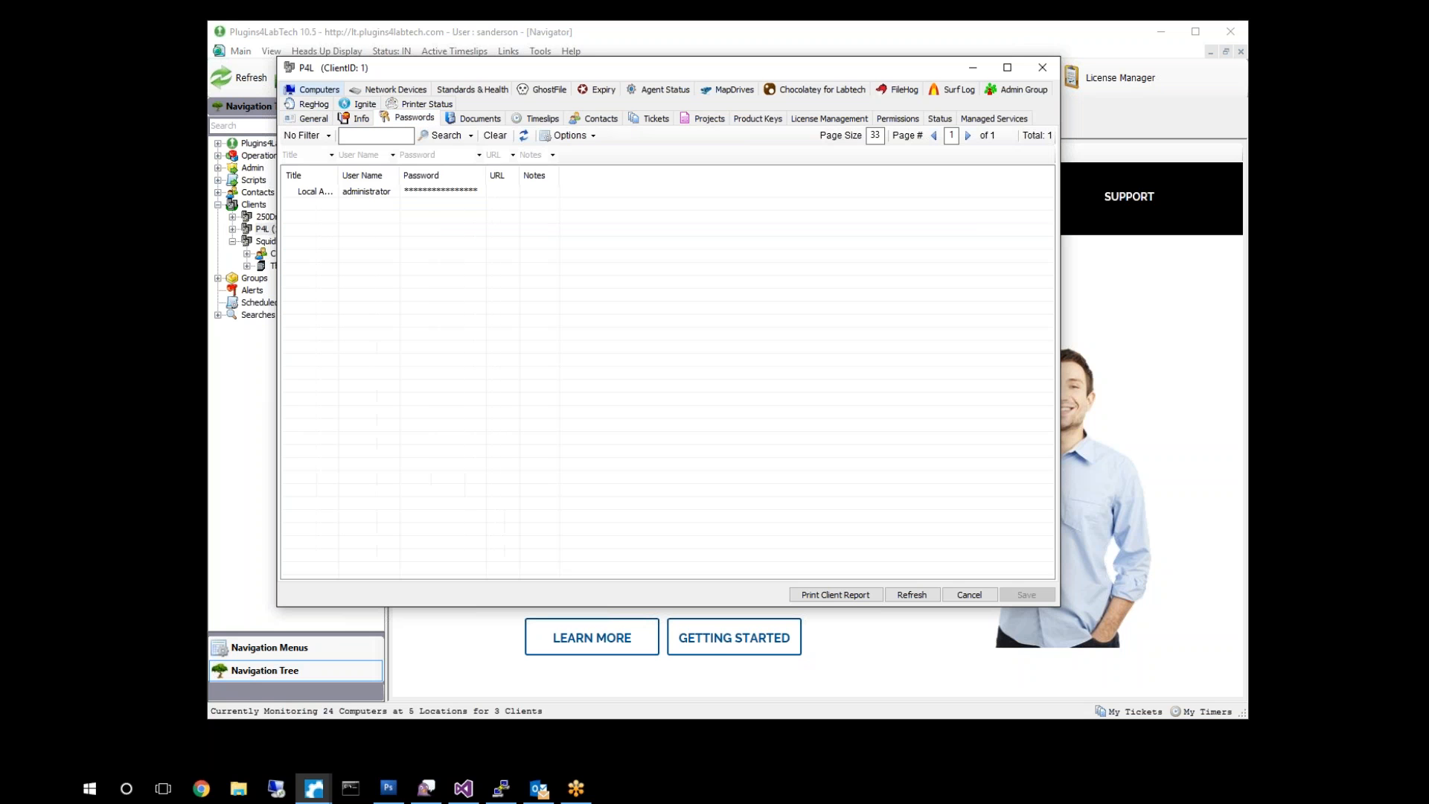
{"action": "right_click", "coordinate": [366, 264]}
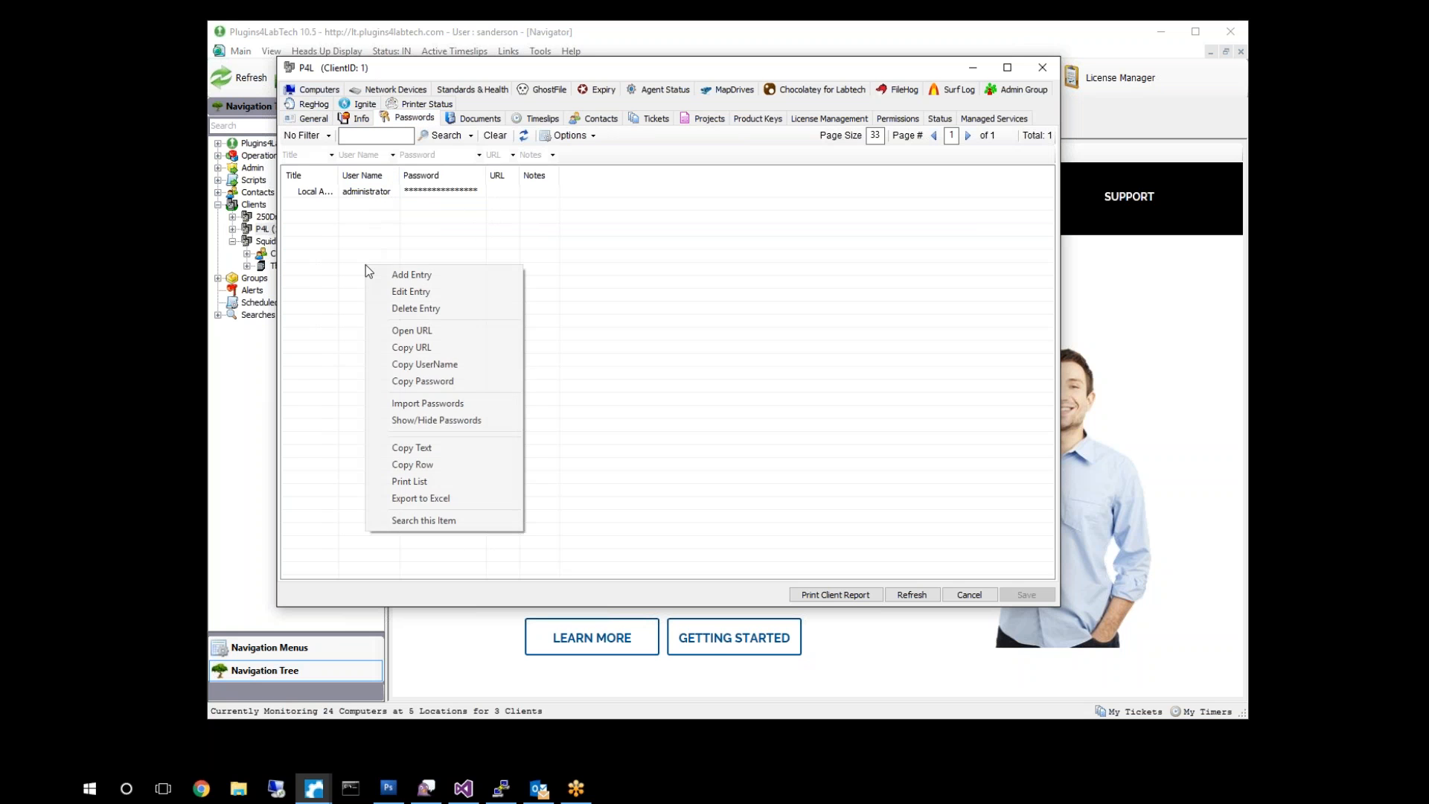
{"action": "left_click", "coordinate": [414, 276]}
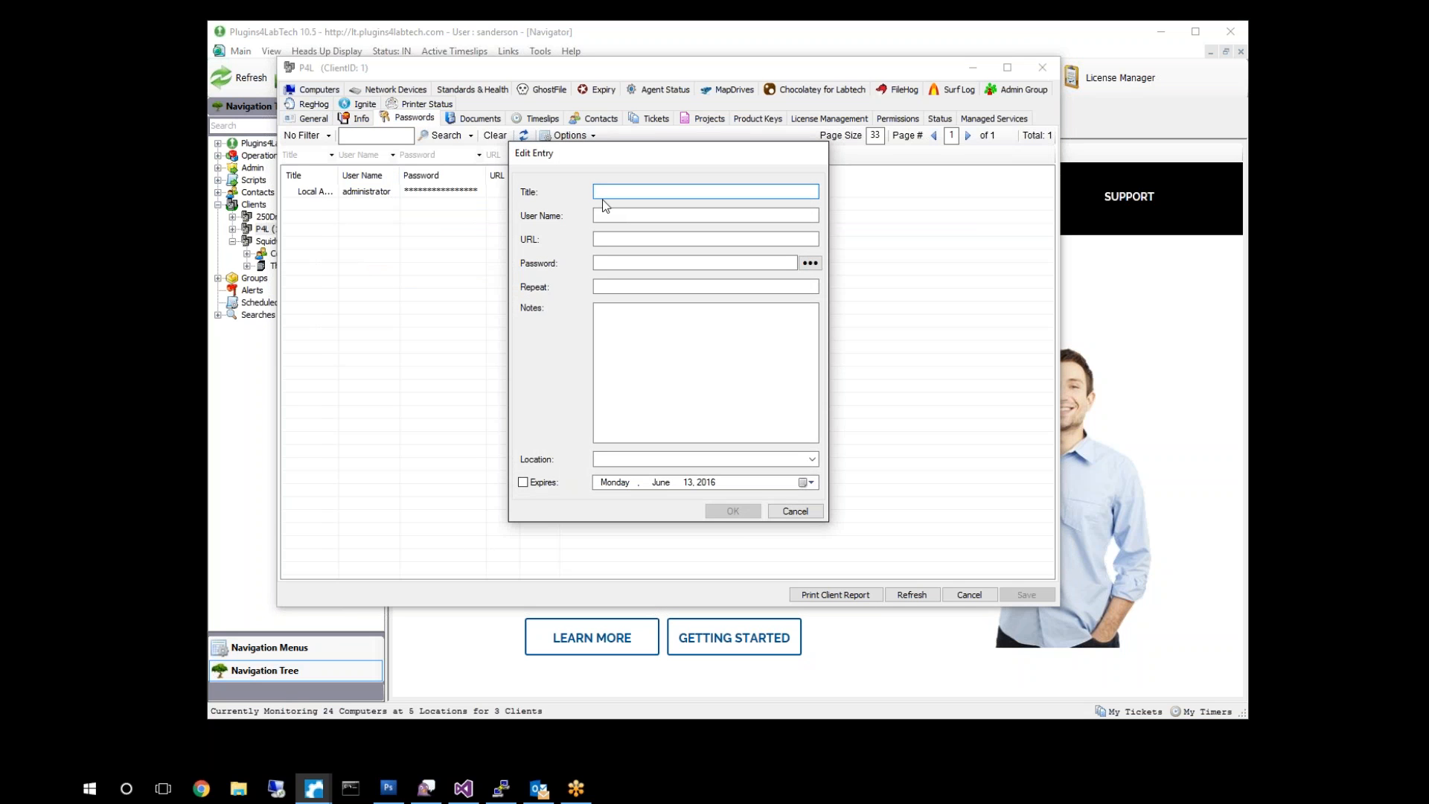
{"action": "type", "text": "Office365"}
{"action": "right_click", "coordinate": [614, 215]}
{"action": "left_click", "coordinate": [640, 291]}
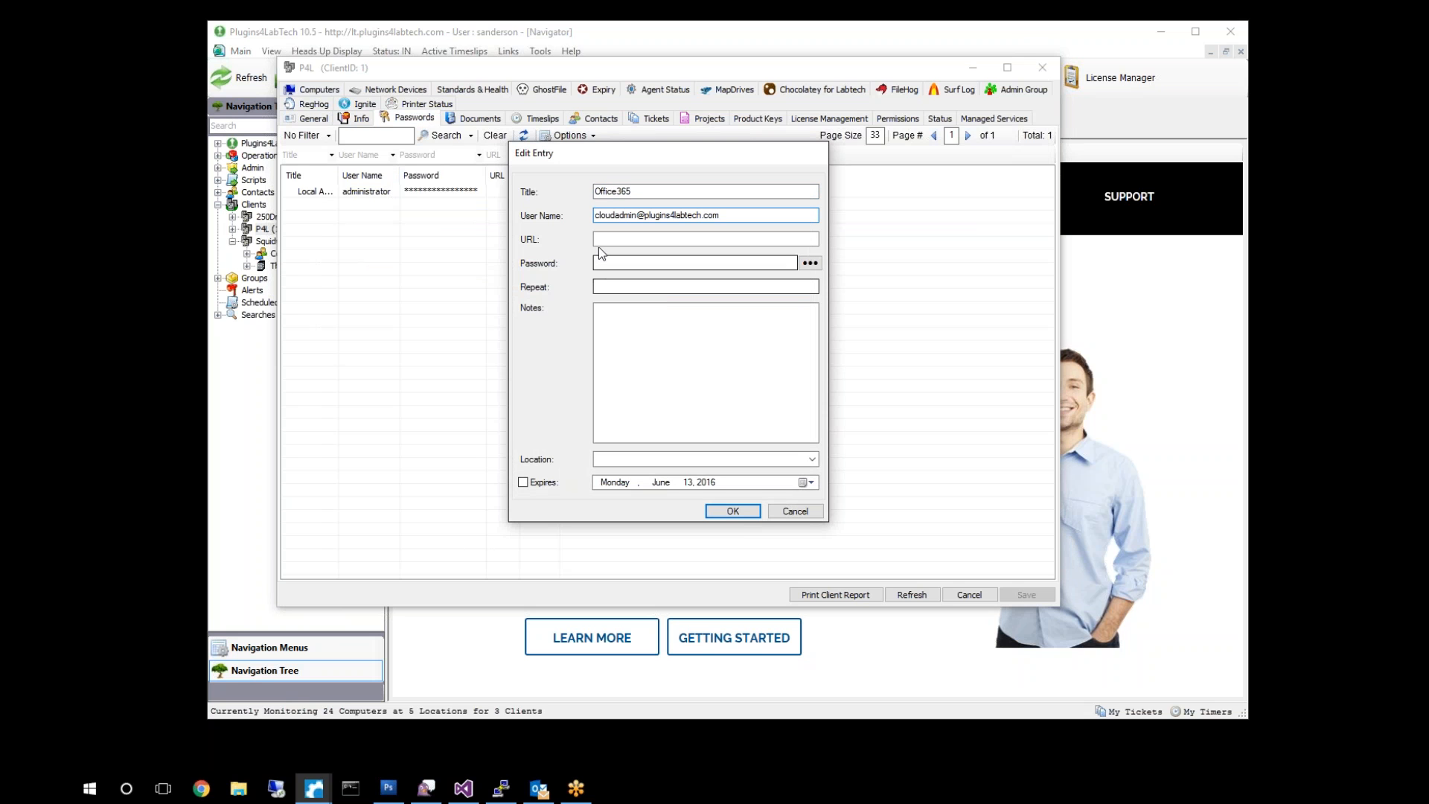
{"action": "left_click", "coordinate": [647, 237]}
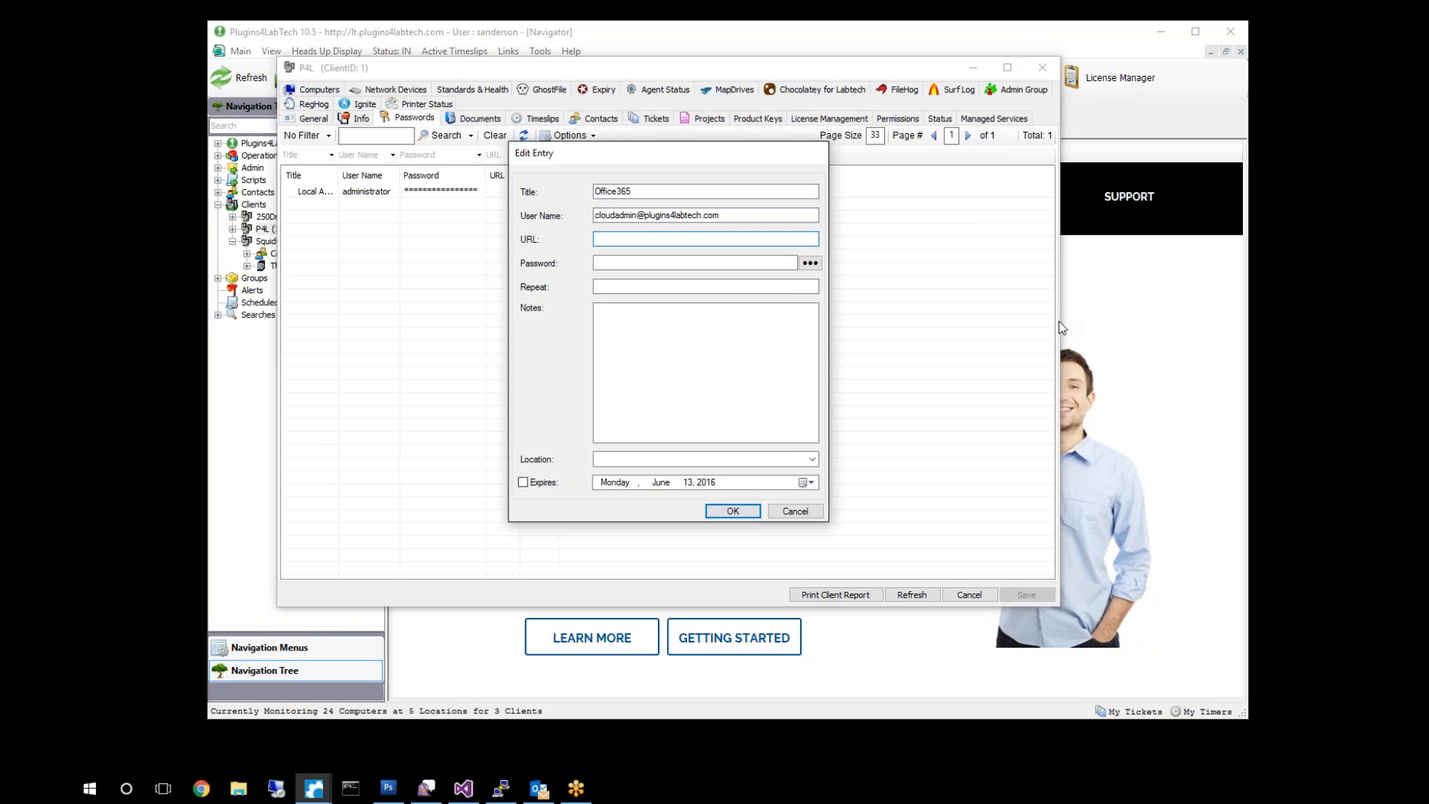
{"action": "type", "text": "plugins4labtech"}
Enter the account password, repeat it for confirmation, and save the Office365 entry.
{"action": "left_click", "coordinate": [618, 264]}
{"action": "type", "text": "******"}
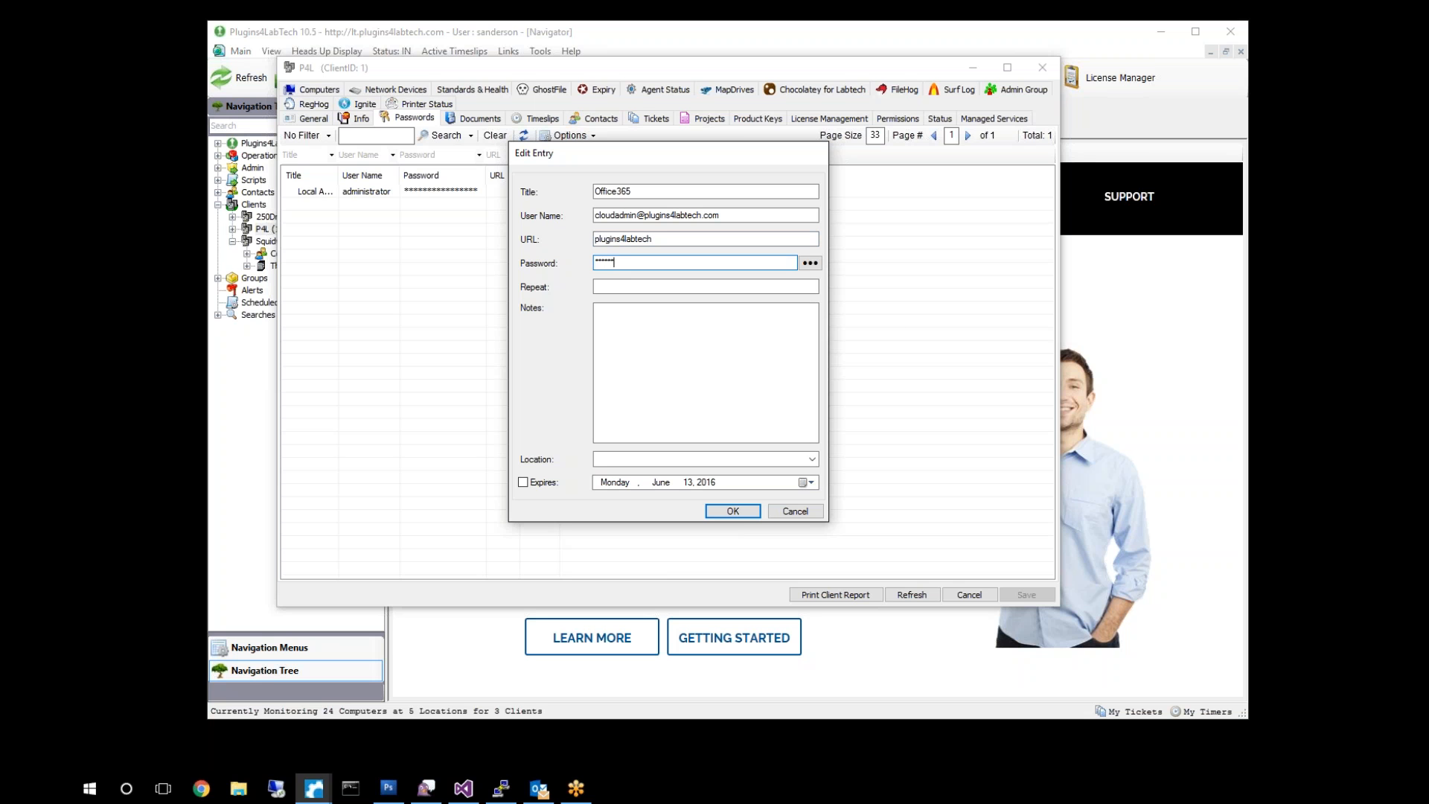
{"action": "key", "text": "Tab"}
{"action": "type", "text": "***********"}
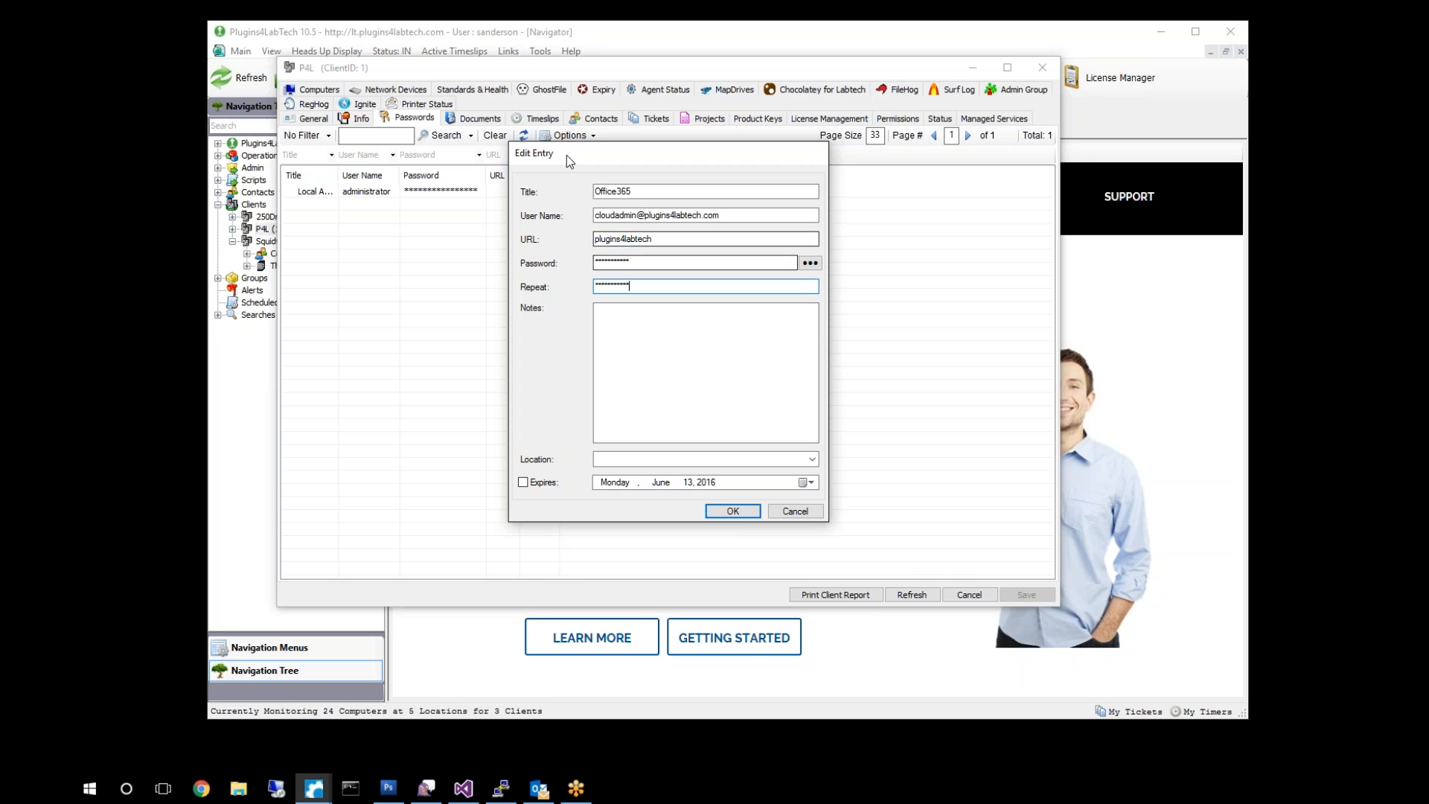
{"action": "left_click", "coordinate": [732, 511]}
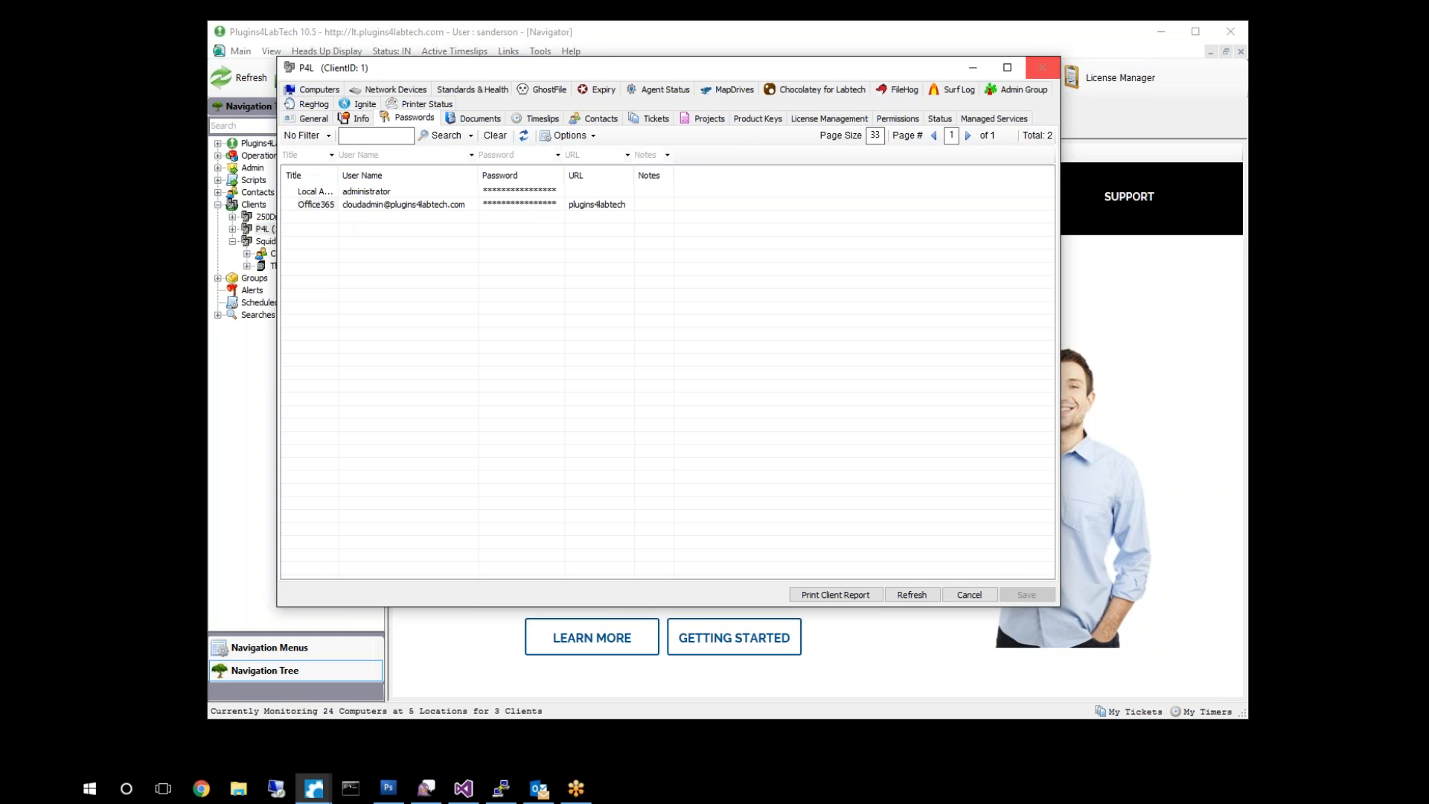
Close the P4L client record and relaunch the Office365 For LabTech plugin, placing its window clear of the navigation tree.
{"action": "left_click", "coordinate": [1042, 67]}
{"action": "left_click", "coordinate": [314, 787]}
{"action": "left_click", "coordinate": [388, 718]}
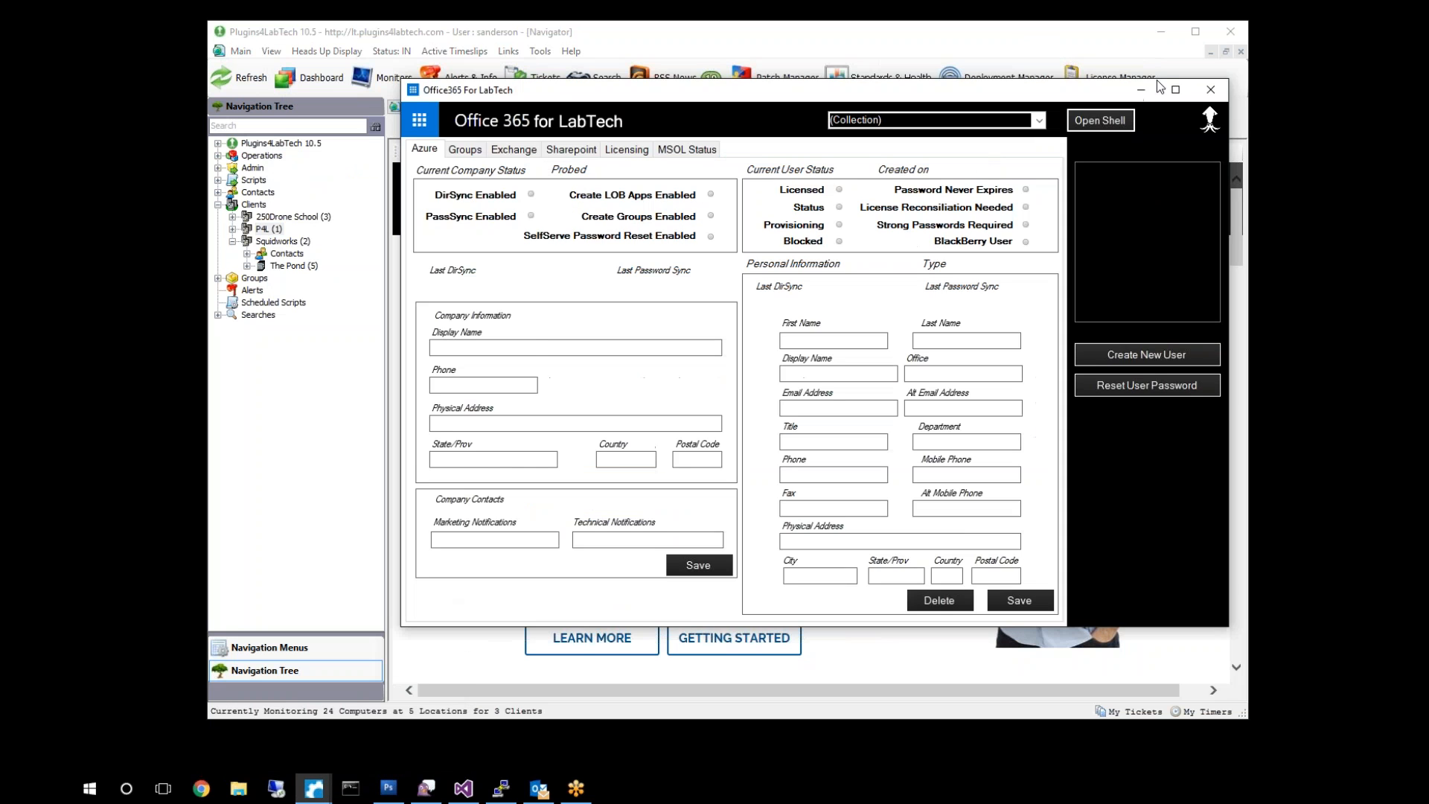
{"action": "left_click", "coordinate": [1211, 95]}
{"action": "left_click", "coordinate": [271, 52]}
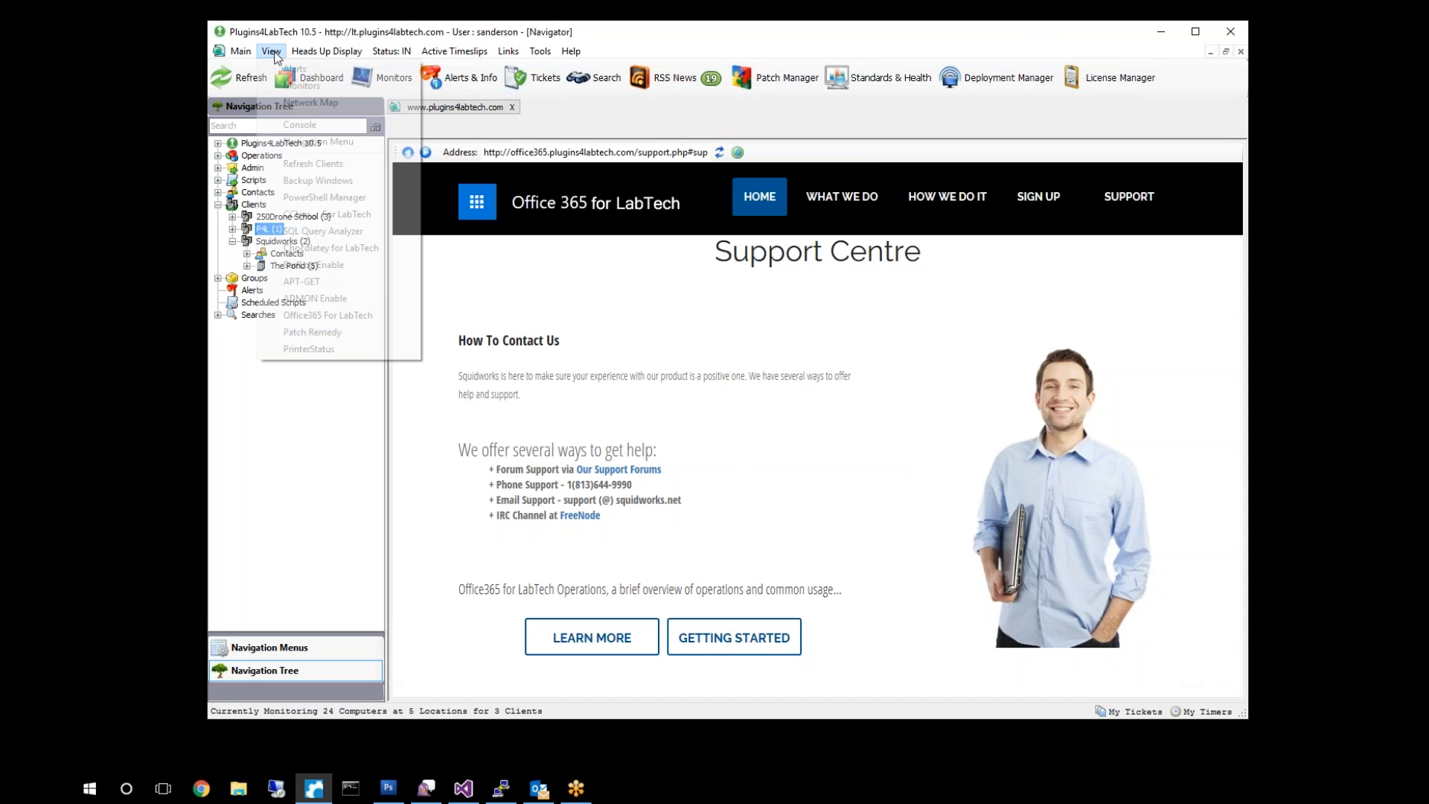
{"action": "left_click", "coordinate": [323, 317]}
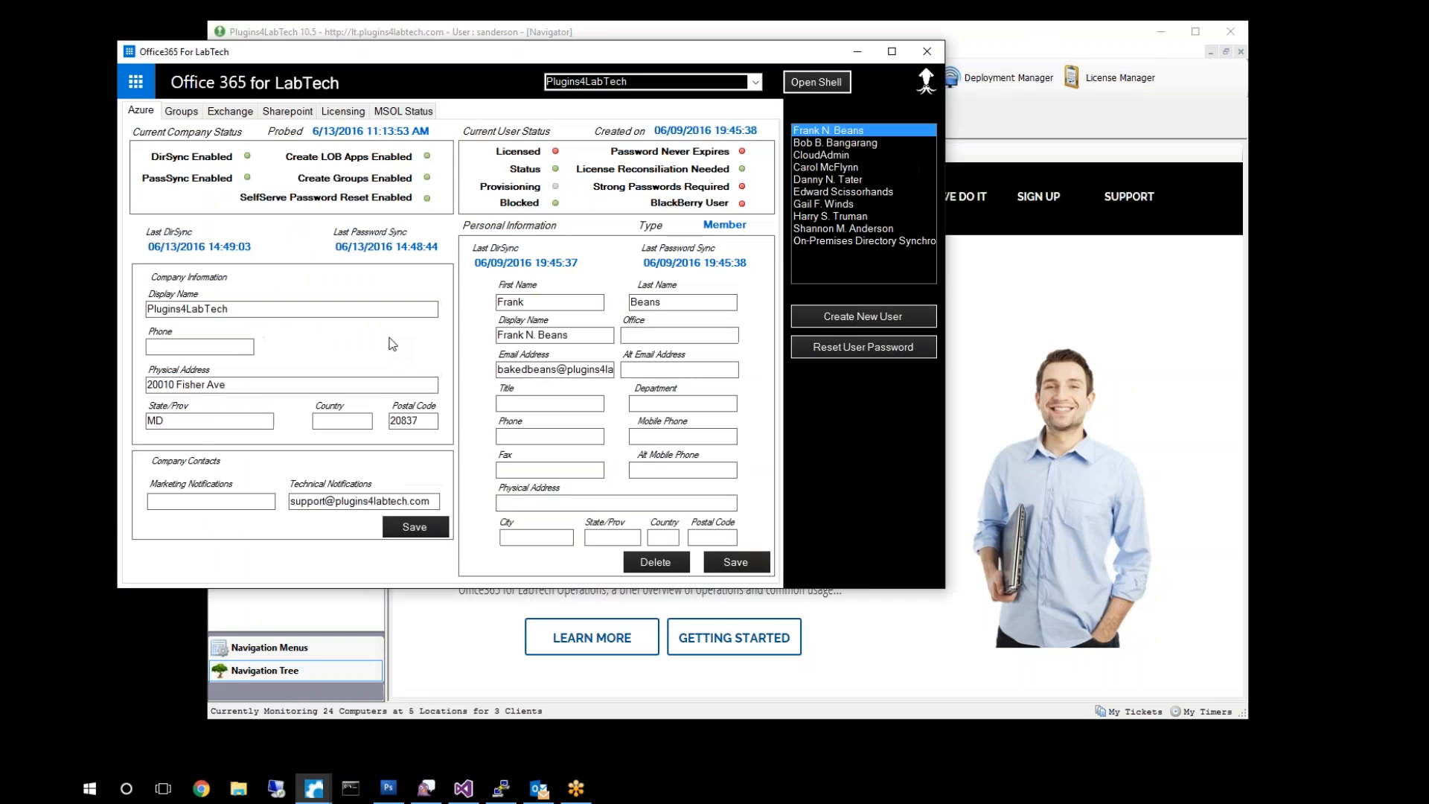
{"action": "left_click_drag", "start_coordinate": [533, 61], "coordinate": [690, 71]}
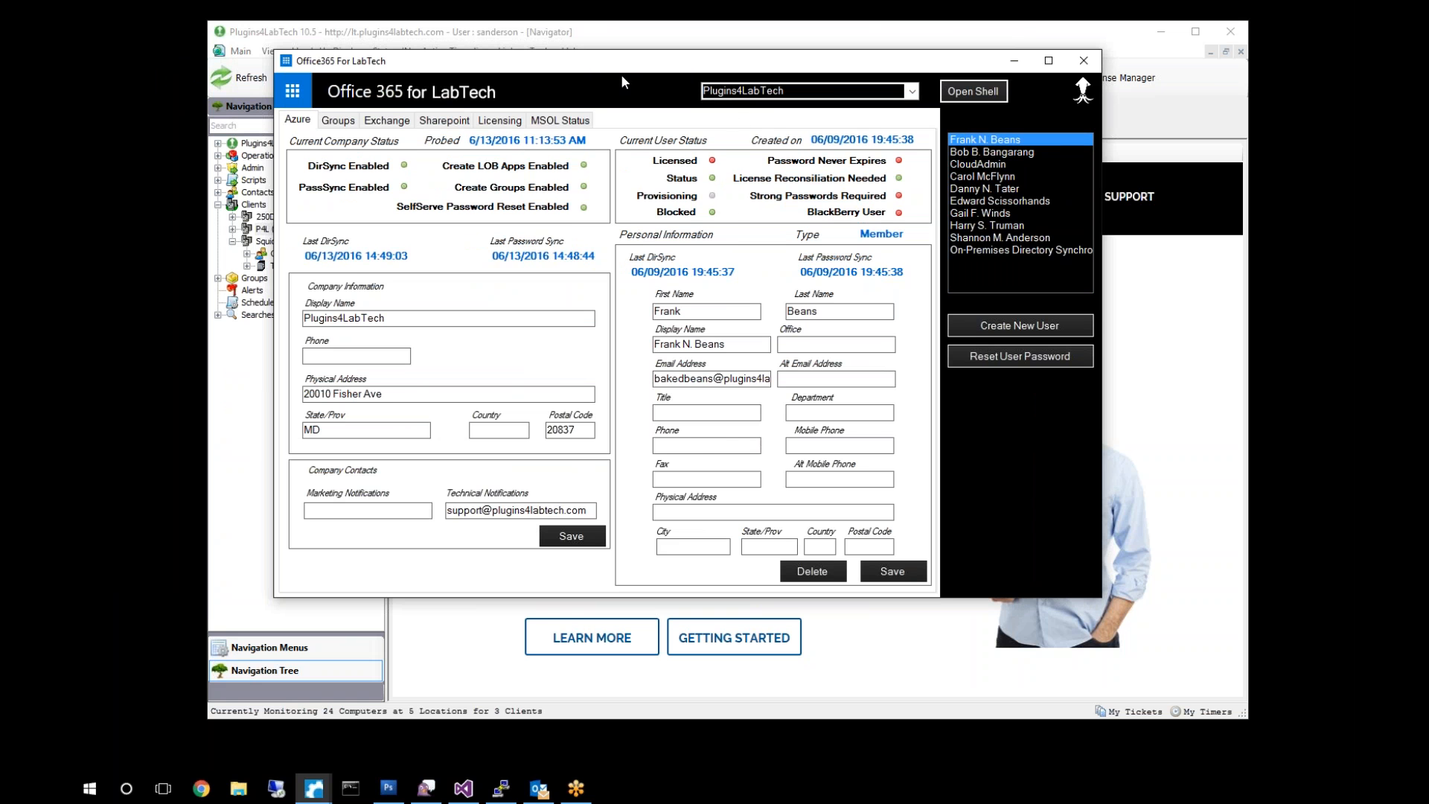
{"action": "left_click_drag", "start_coordinate": [692, 65], "coordinate": [766, 65]}
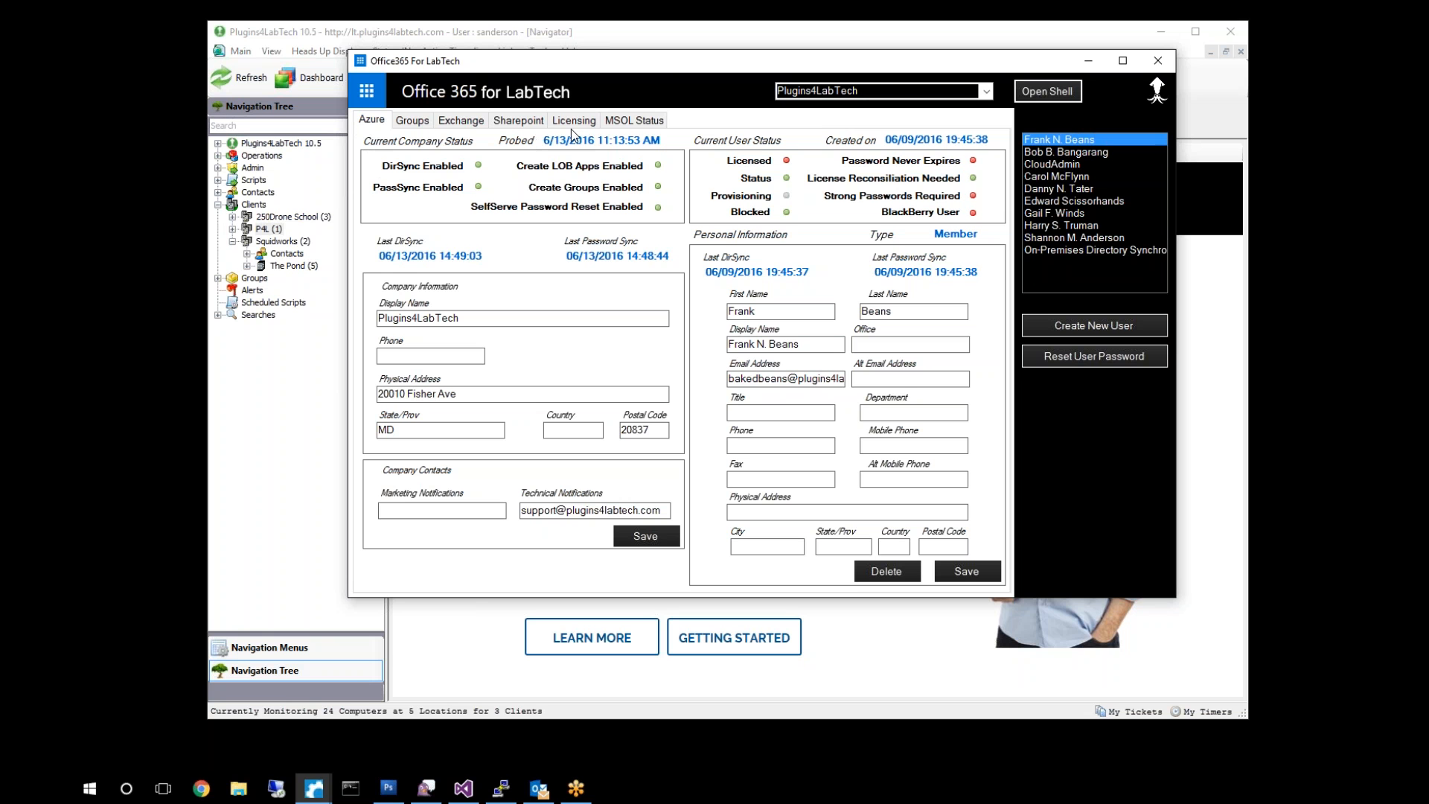
Check the plugin's company selector, then open the Global Configuration window and move it over the console.
{"action": "left_click", "coordinate": [986, 93]}
{"action": "left_click", "coordinate": [986, 92]}
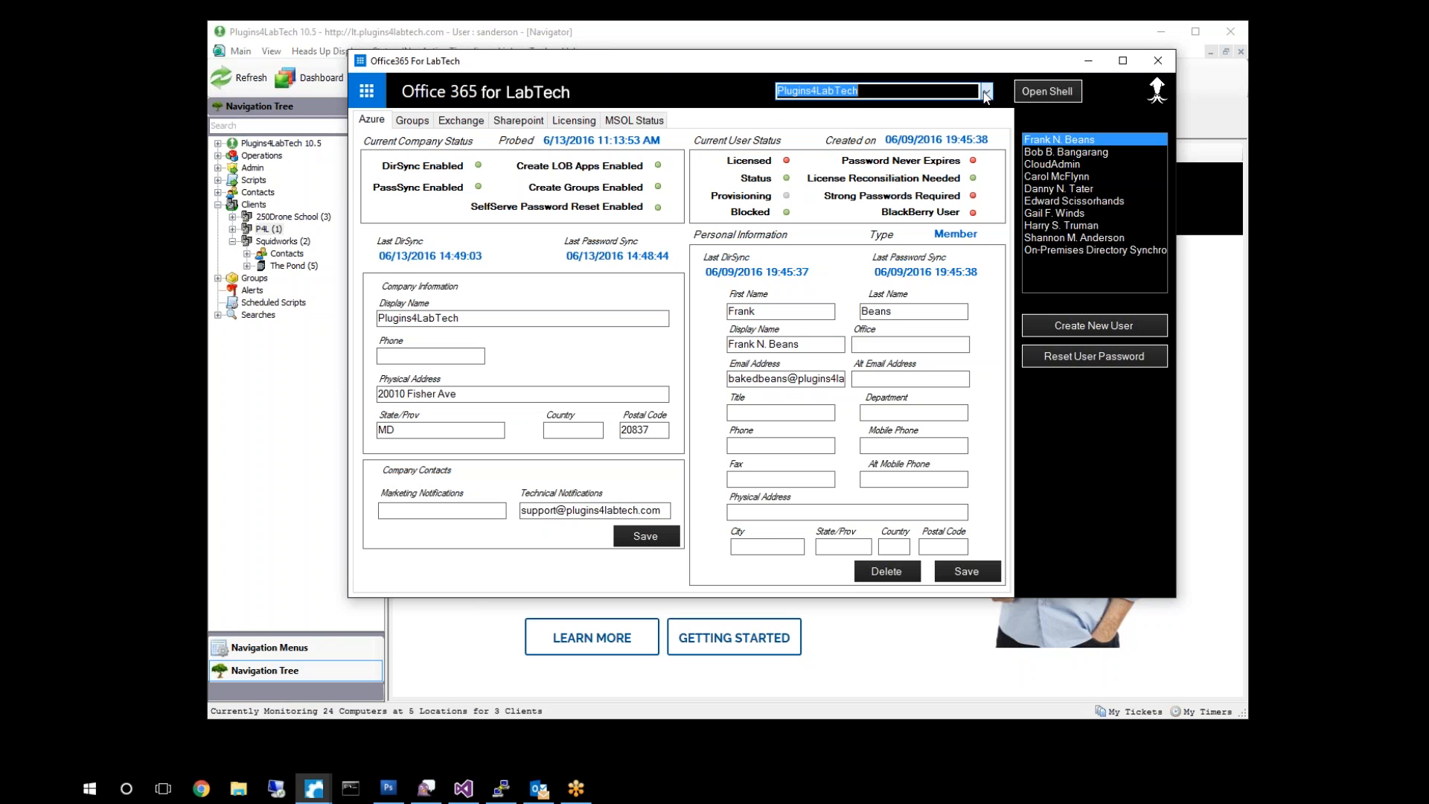
{"action": "left_click", "coordinate": [369, 92]}
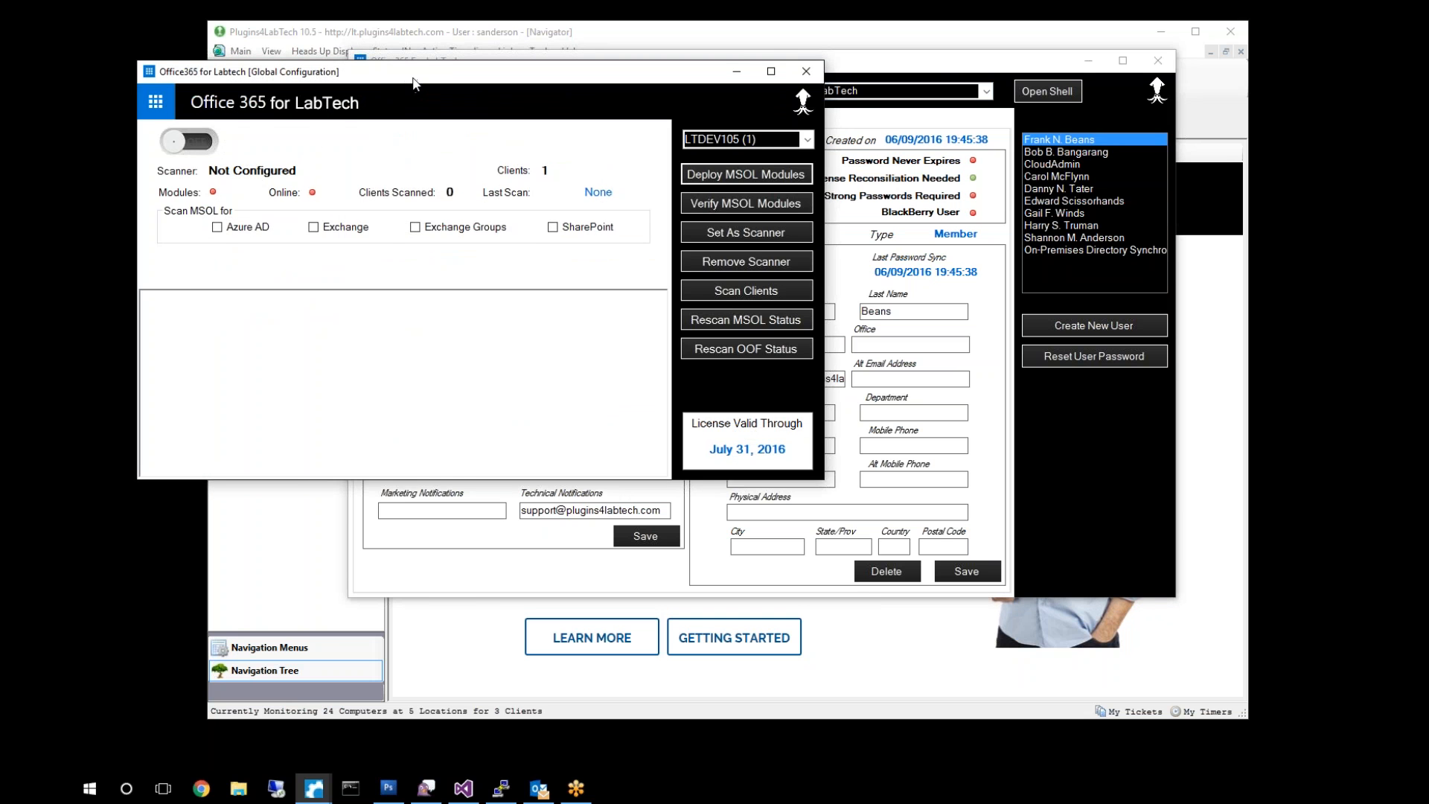
{"action": "left_click_drag", "start_coordinate": [415, 84], "coordinate": [589, 87]}
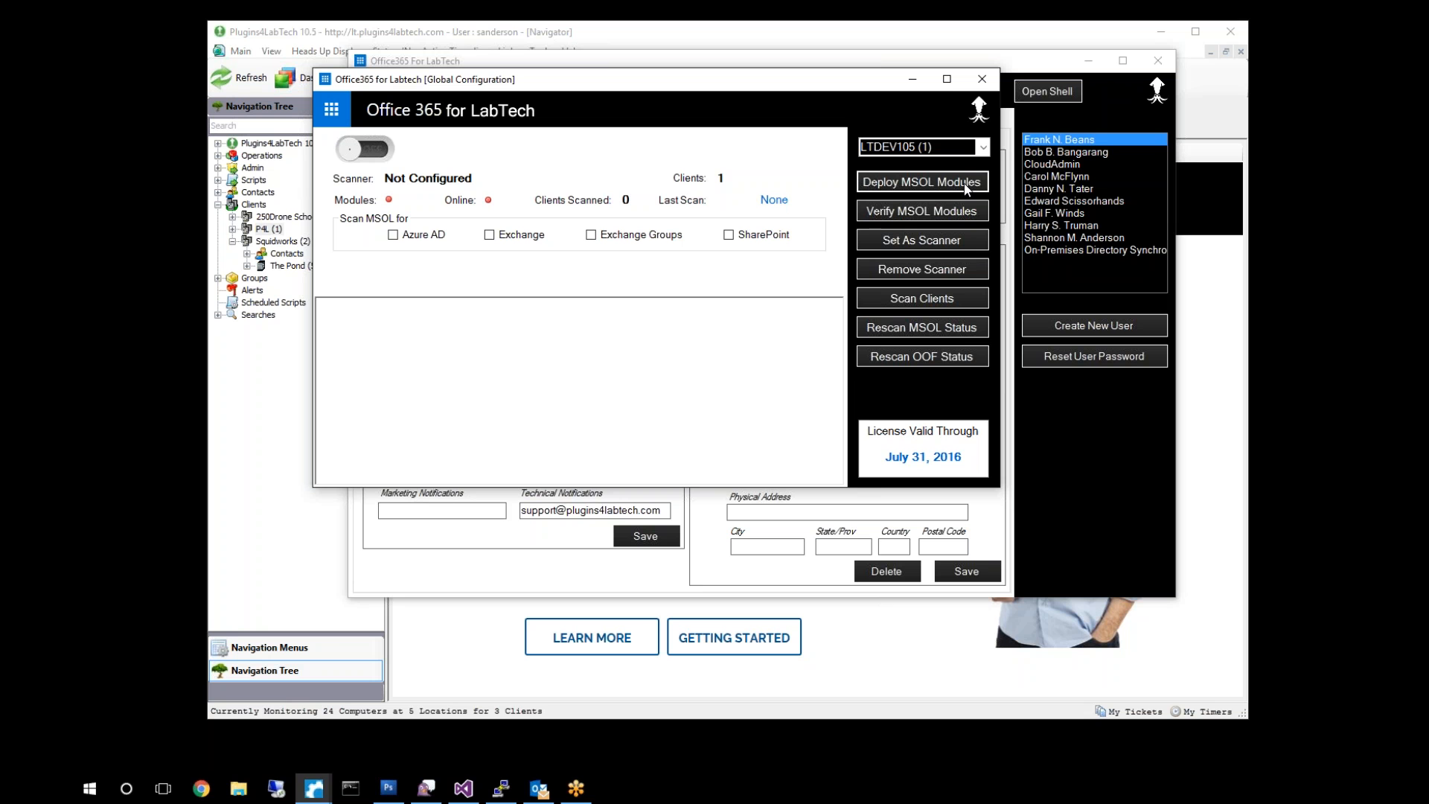
Deploy the MSOL modules to SQUIDSERVER1 (2) and review the Azure module output in the terminal pane.
{"action": "left_click", "coordinate": [983, 149]}
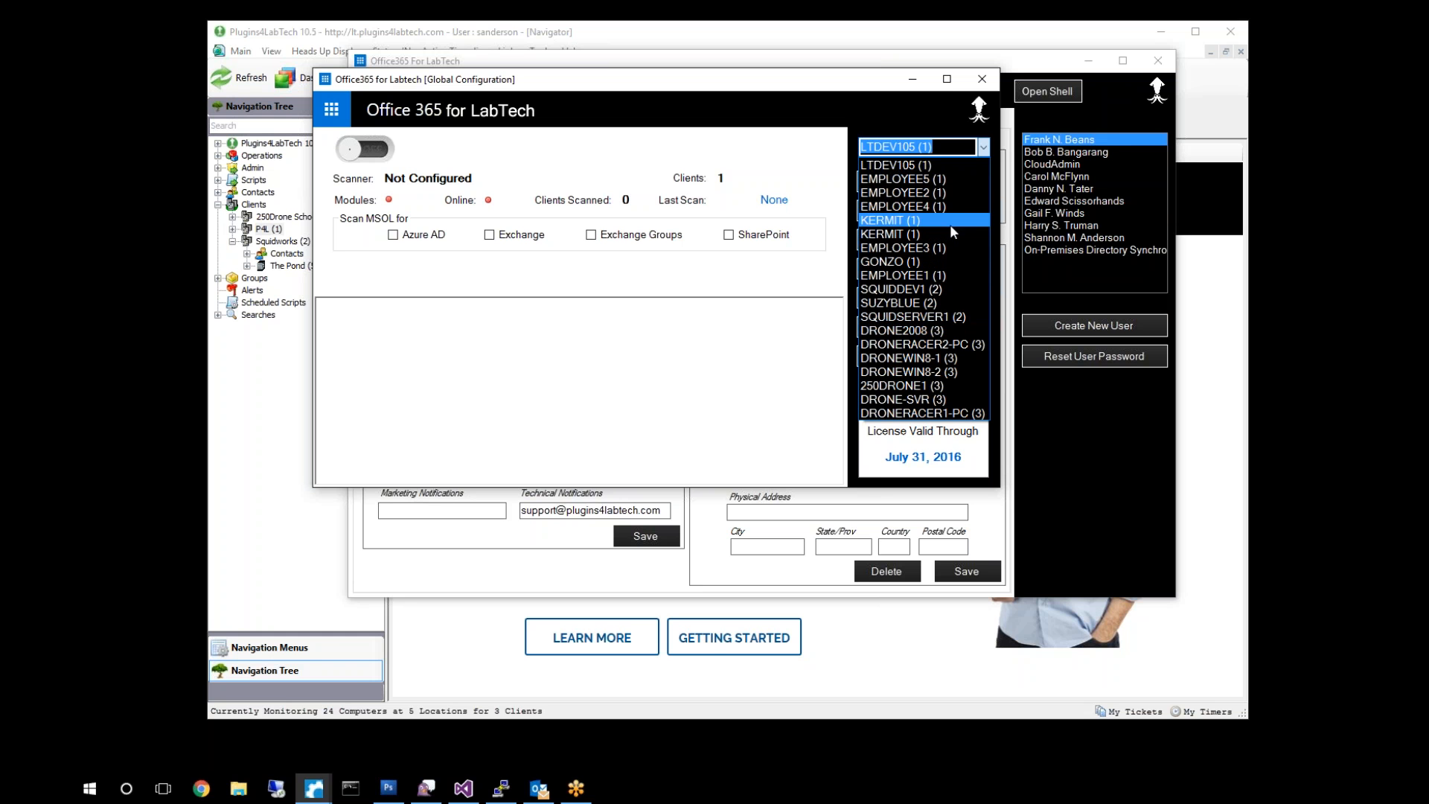
{"action": "left_click", "coordinate": [935, 319]}
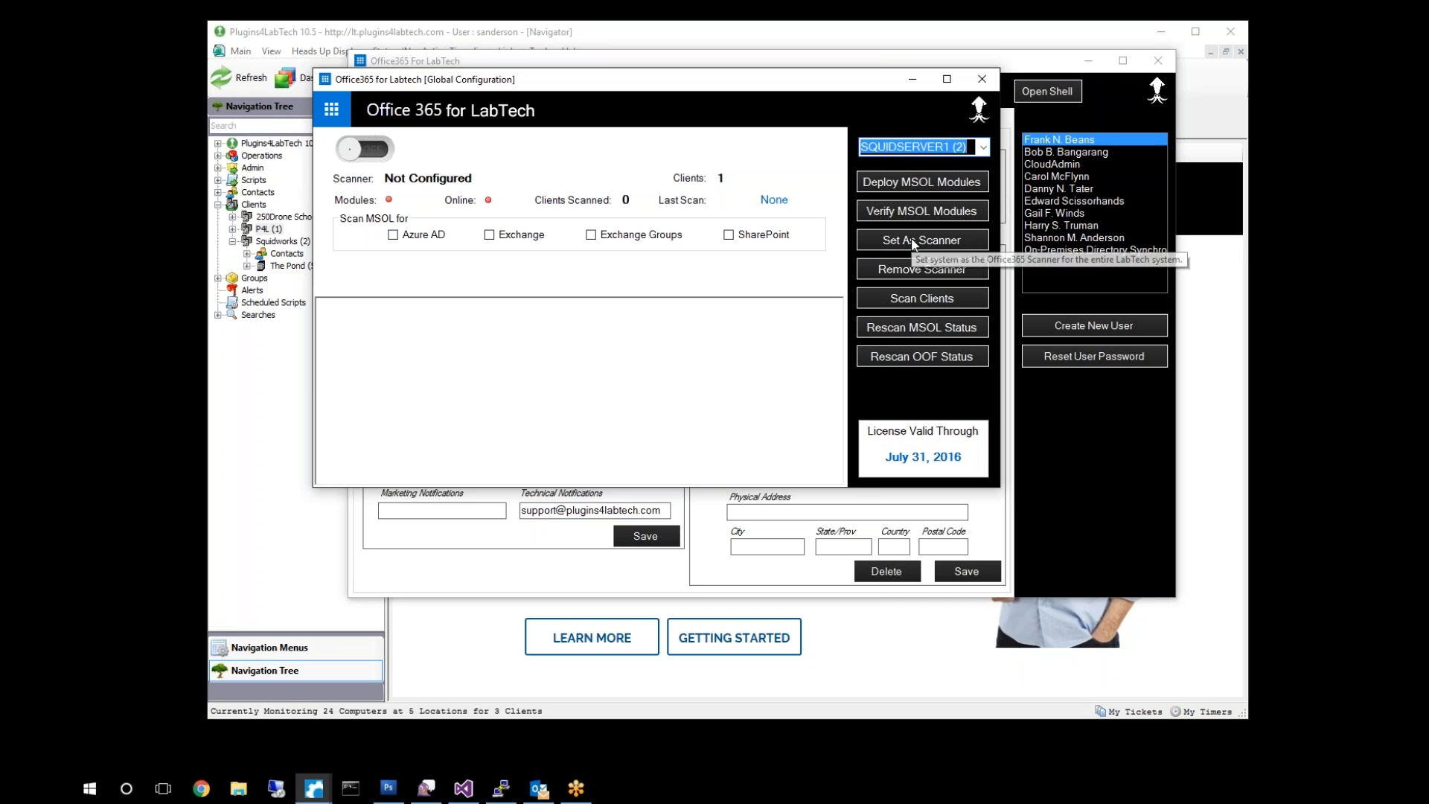
{"action": "left_click", "coordinate": [914, 187]}
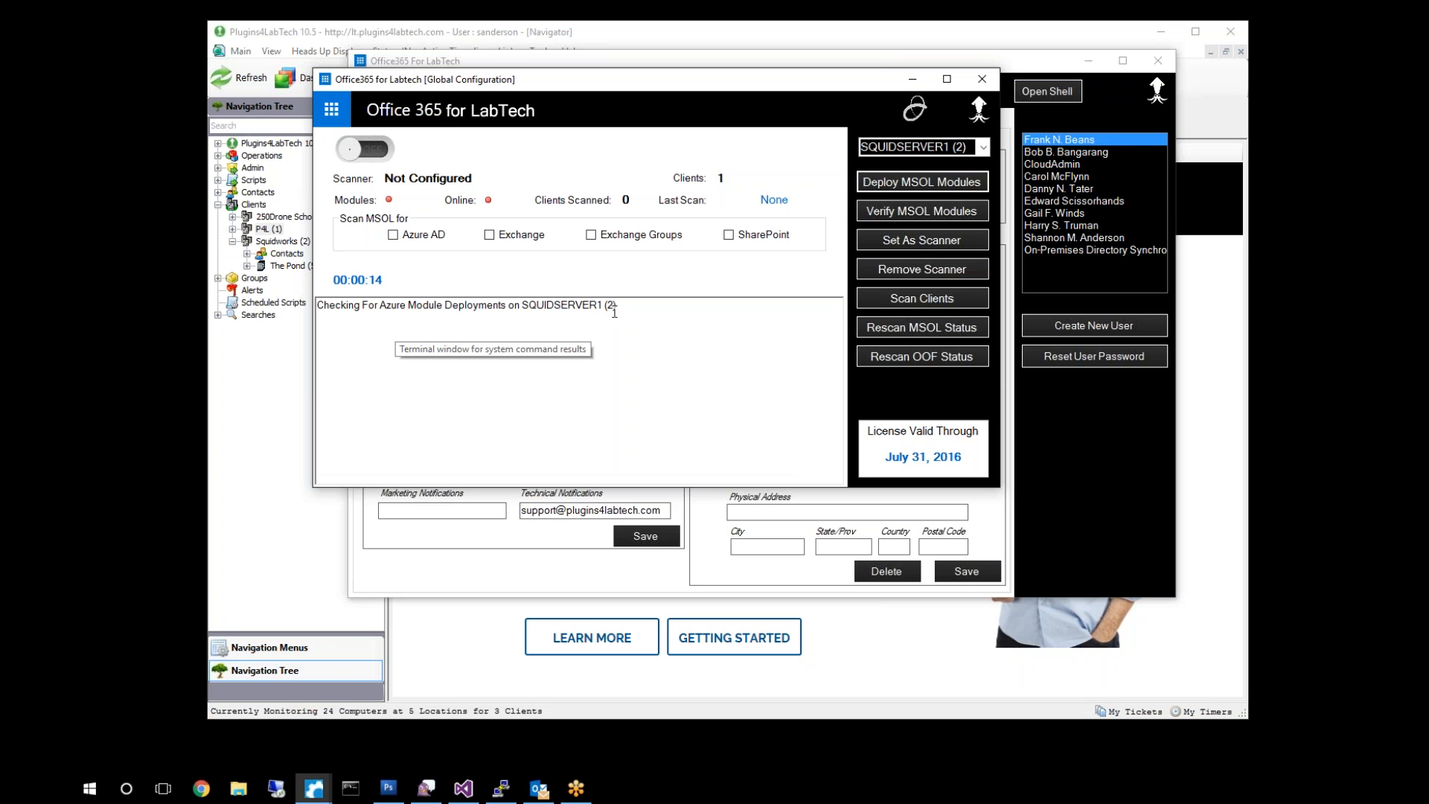
{"action": "left_click_drag", "start_coordinate": [617, 307], "coordinate": [522, 306]}
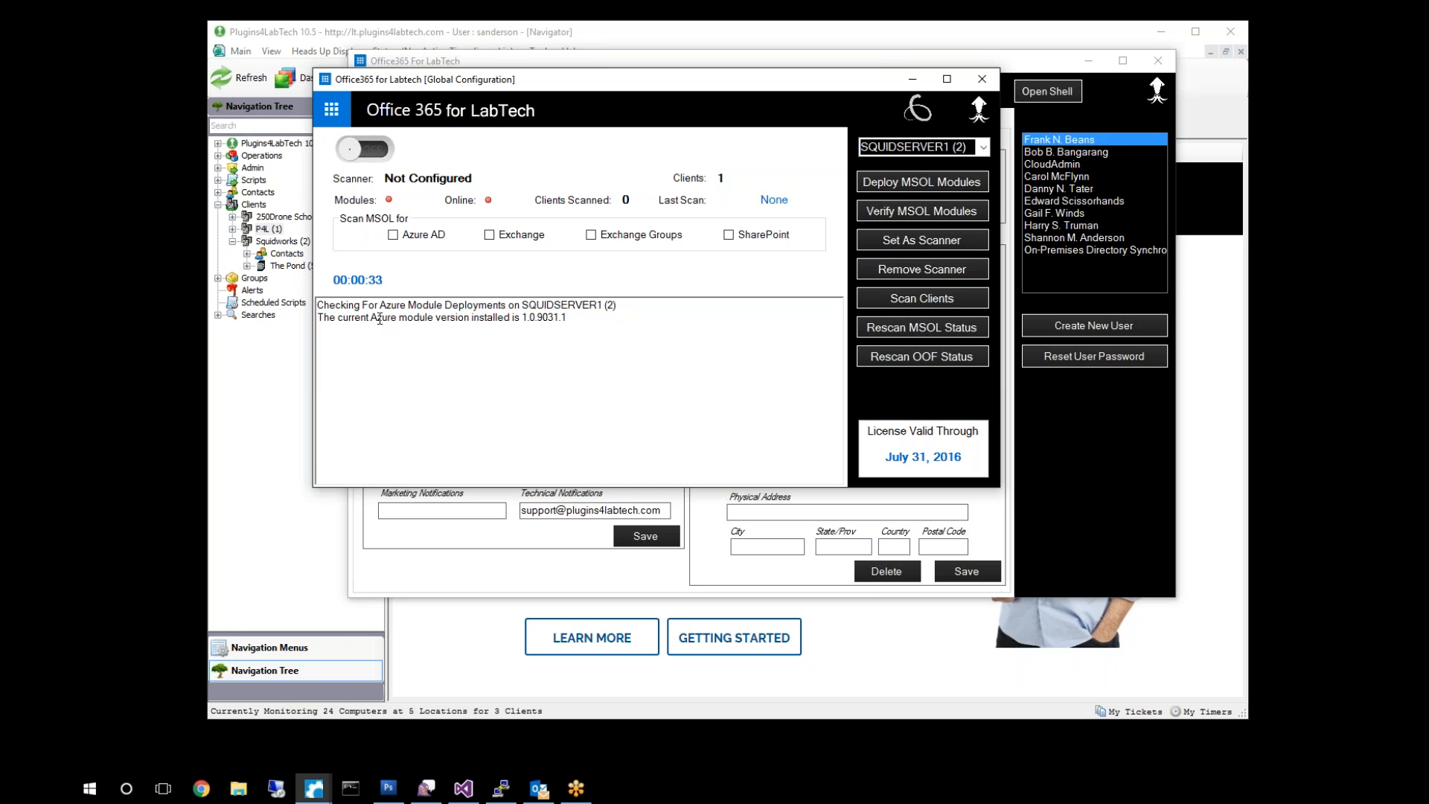
{"action": "left_click_drag", "start_coordinate": [371, 319], "coordinate": [554, 326]}
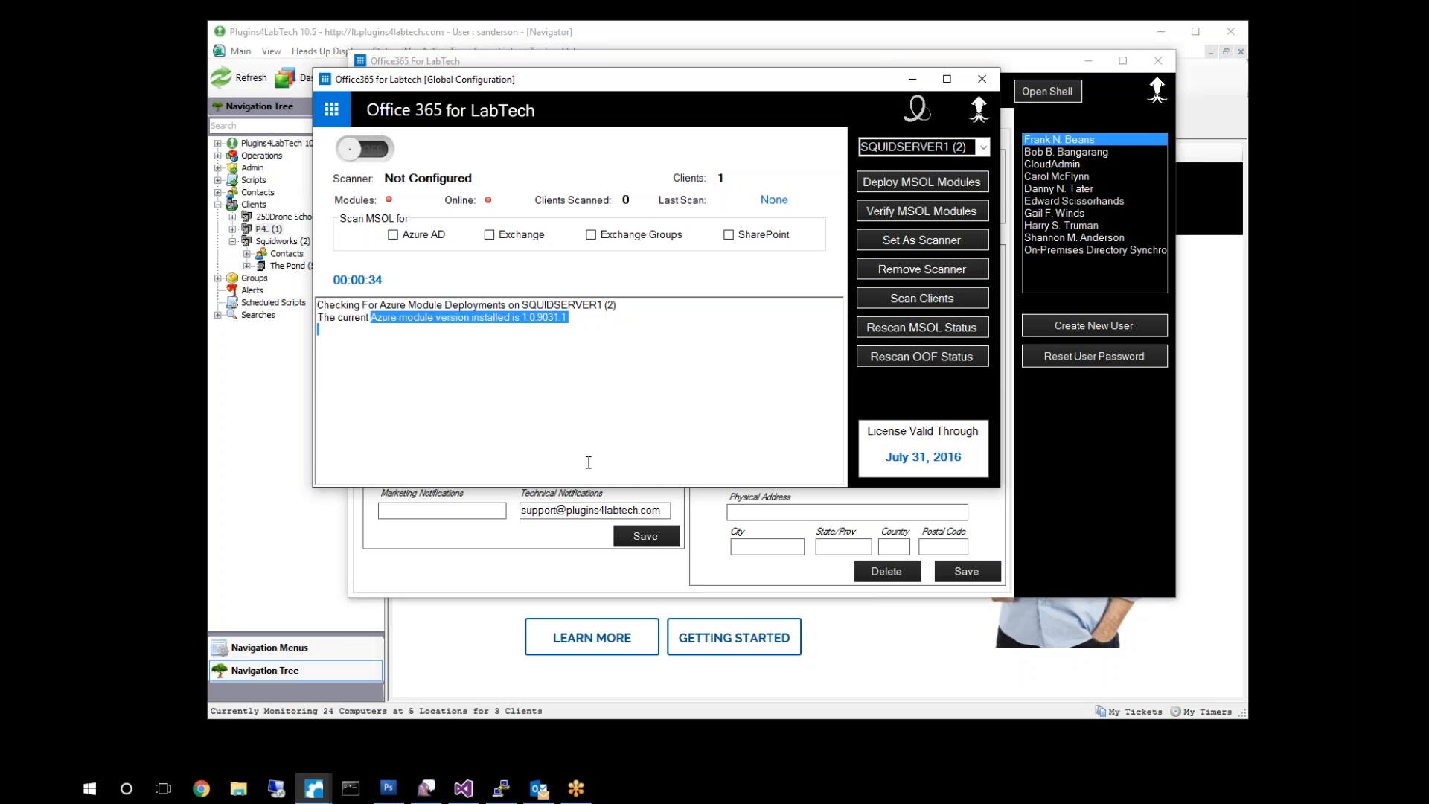
Set SQUIDSERVER1 (2) as the Office365 scanner.
{"action": "left_click", "coordinate": [632, 377]}
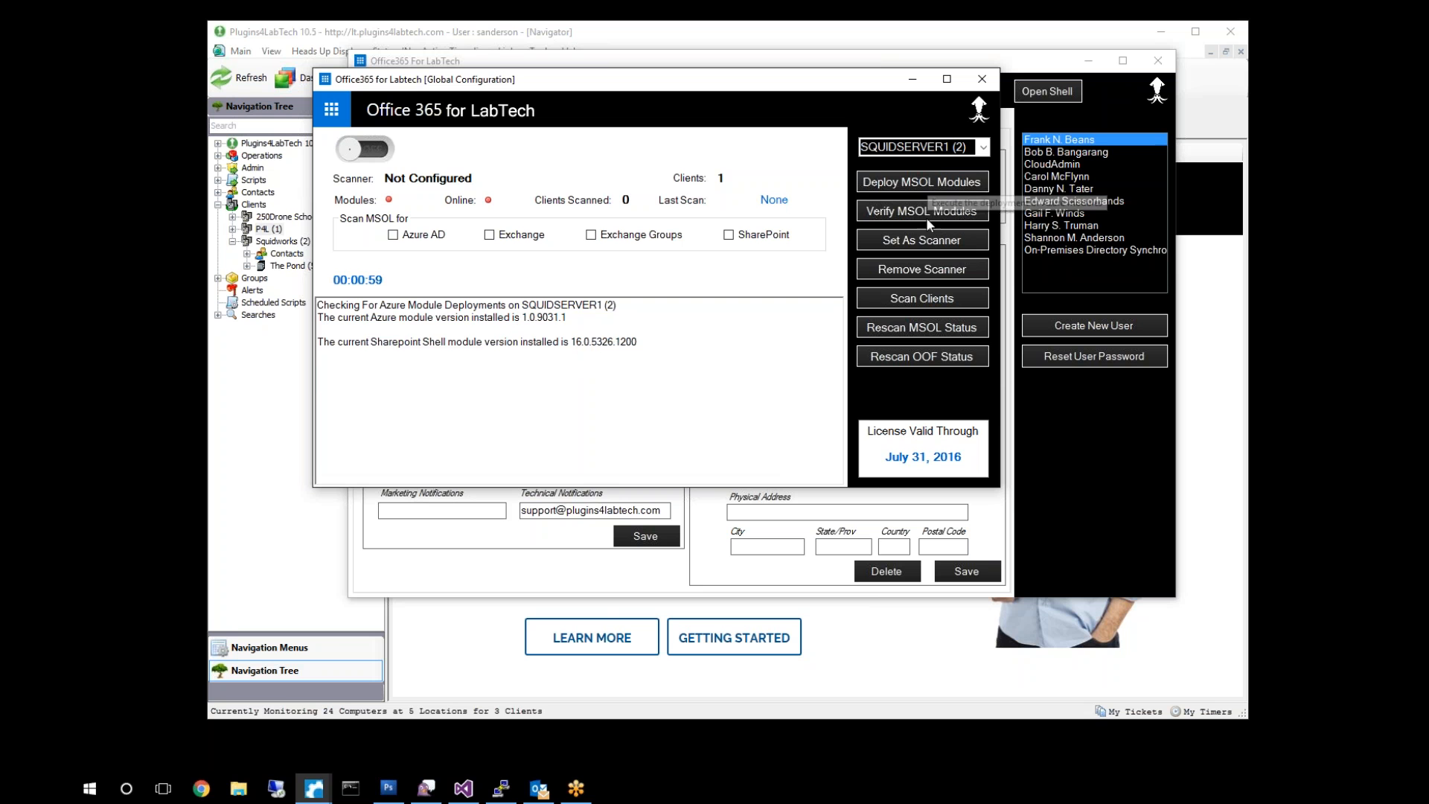
{"action": "left_click", "coordinate": [923, 243]}
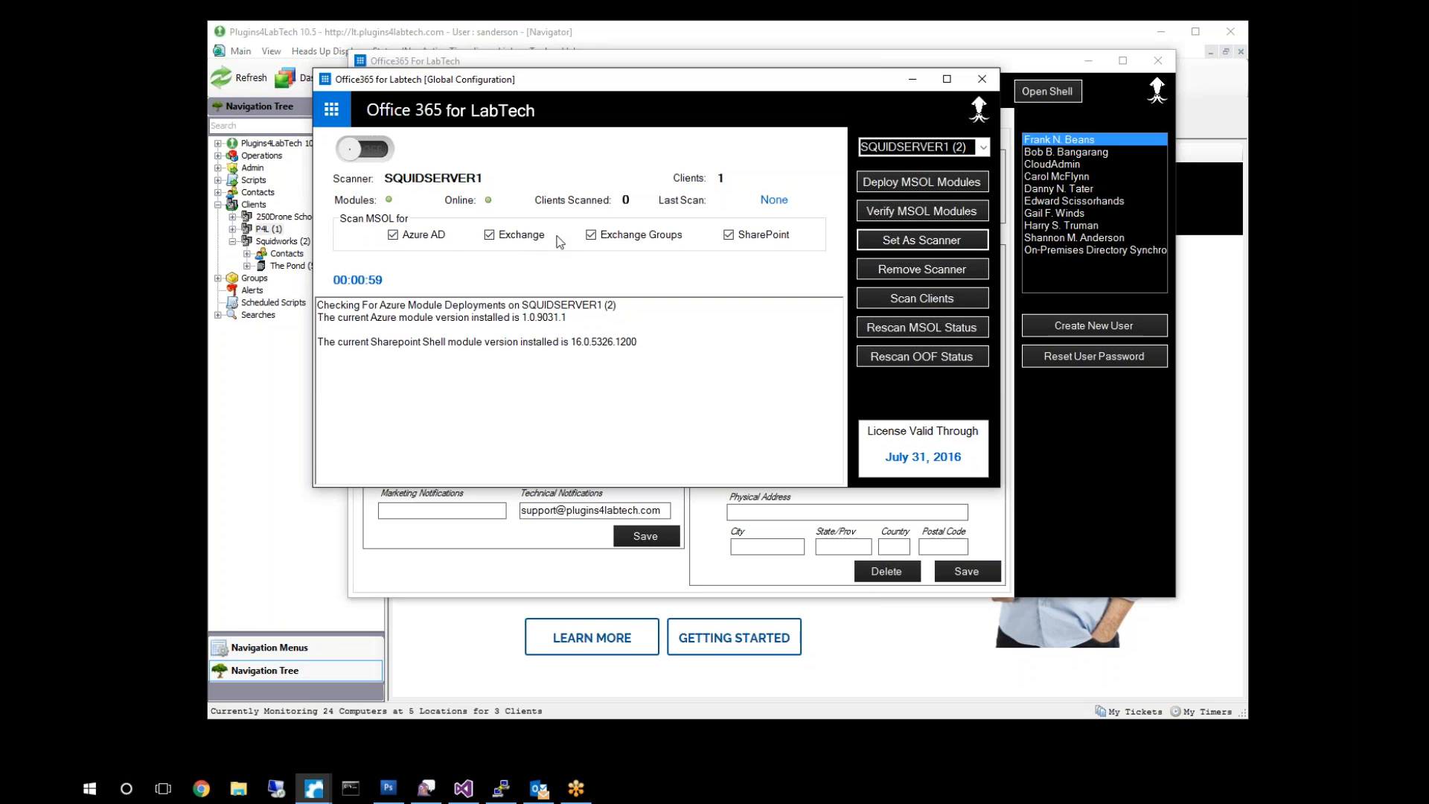
Run a client scan limited to Azure AD and examine its processing message for the Plugins4LabTech client.
{"action": "left_click", "coordinate": [728, 236]}
{"action": "left_click", "coordinate": [591, 234]}
{"action": "left_click", "coordinate": [489, 236]}
{"action": "left_click", "coordinate": [934, 304]}
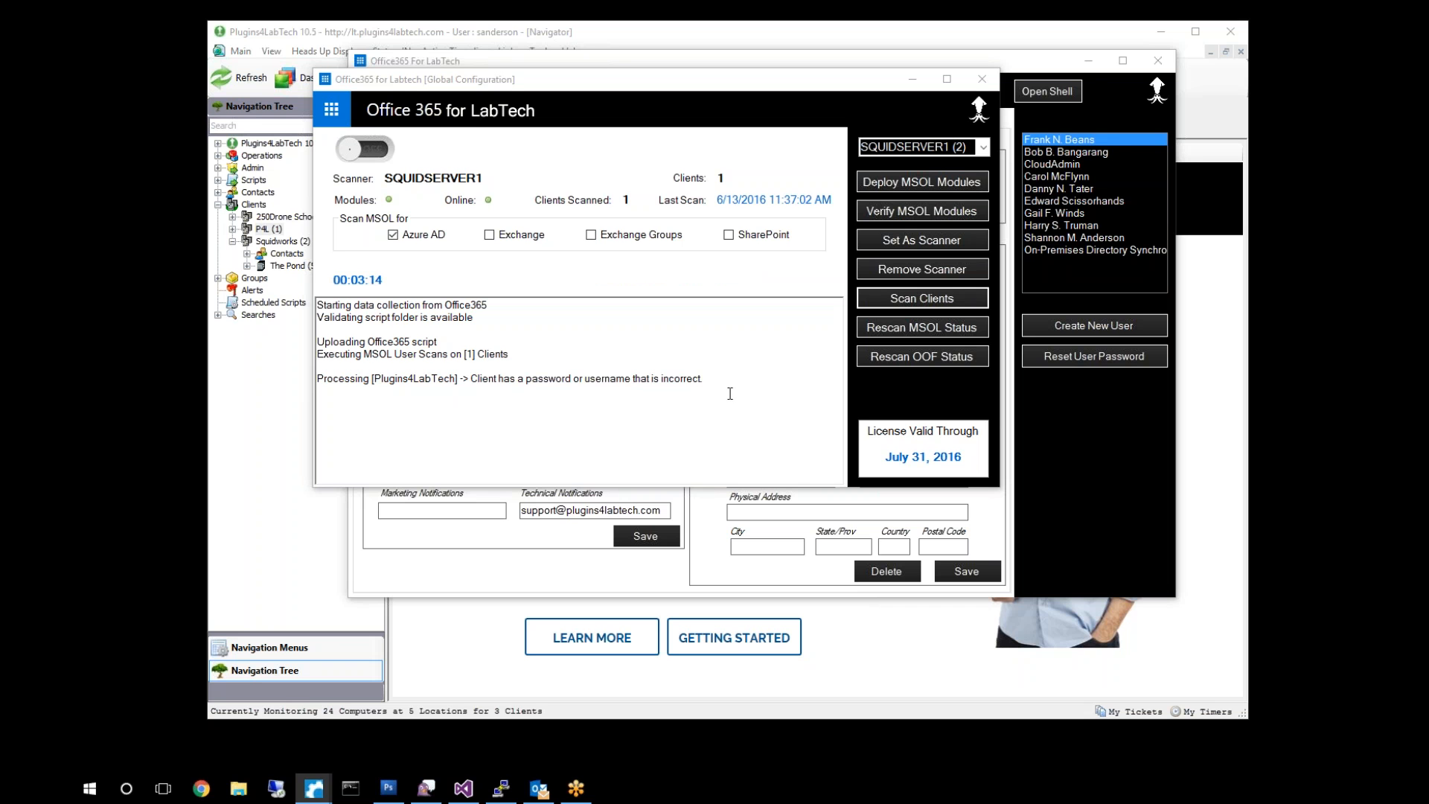
{"action": "left_click", "coordinate": [472, 380]}
{"action": "left_click_drag", "start_coordinate": [473, 382], "coordinate": [698, 376]}
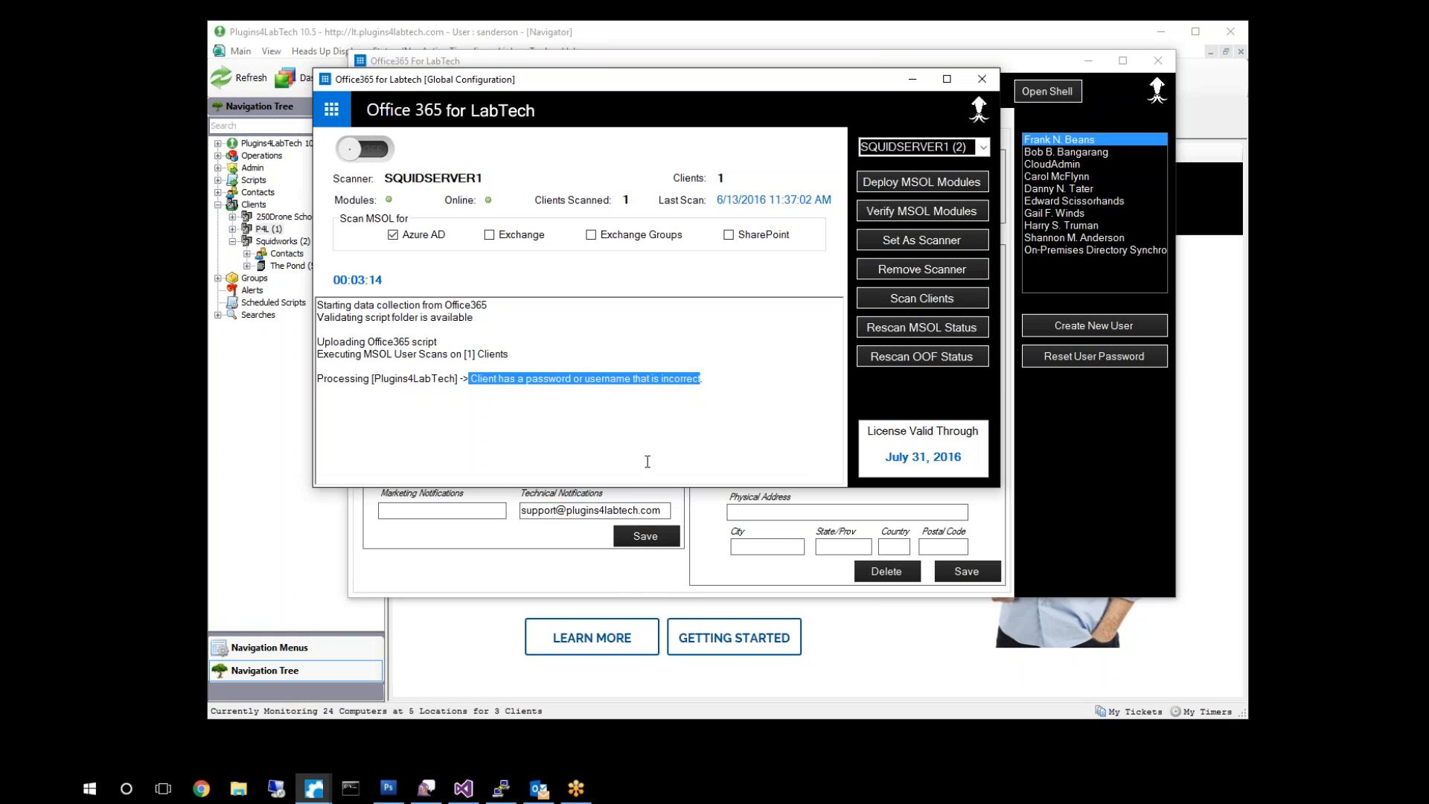
Correct the account password and its confirmation in the P4L client's Office365 entry, save it, and close the client record.
{"action": "double_click", "coordinate": [267, 230]}
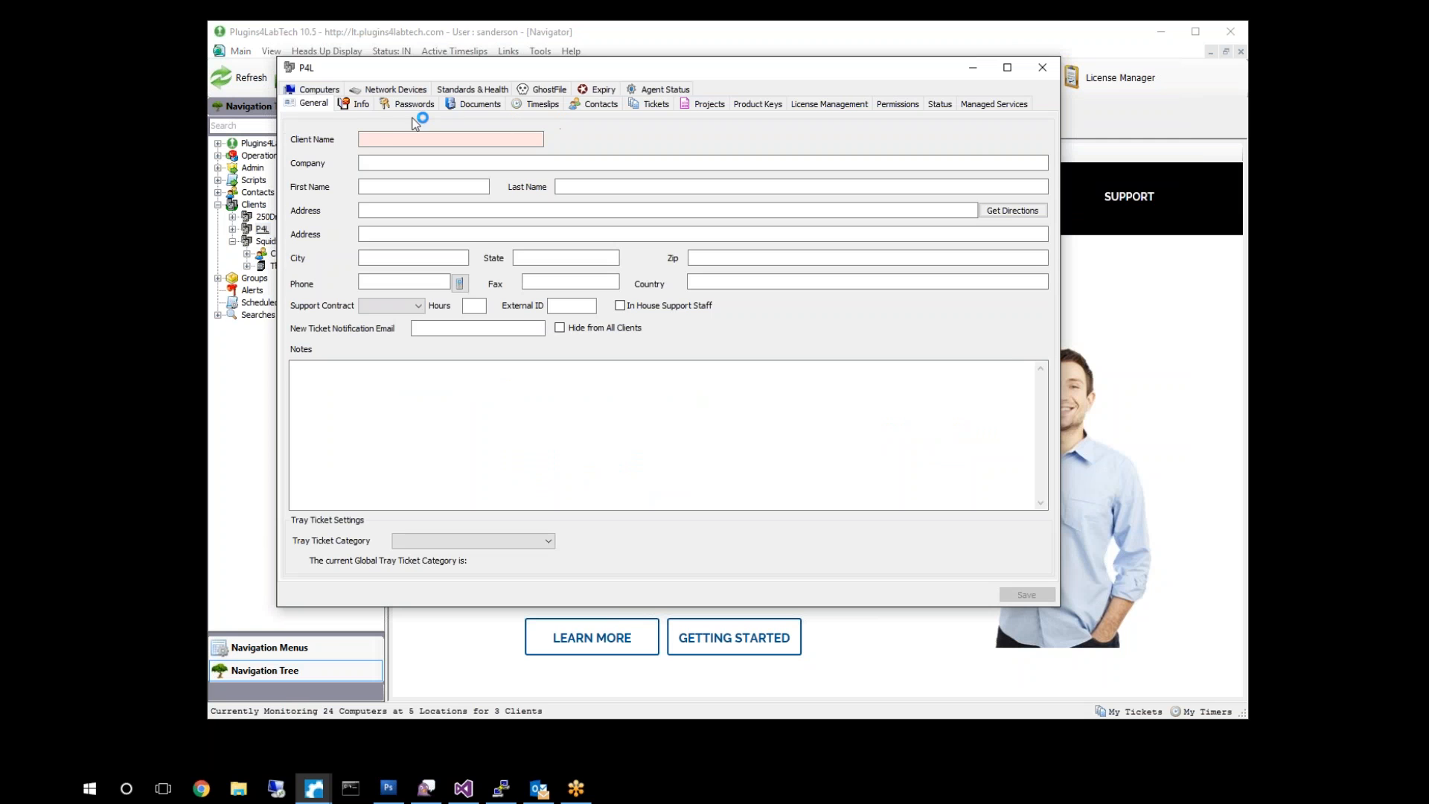
{"action": "left_click", "coordinate": [411, 120]}
{"action": "left_click", "coordinate": [381, 205]}
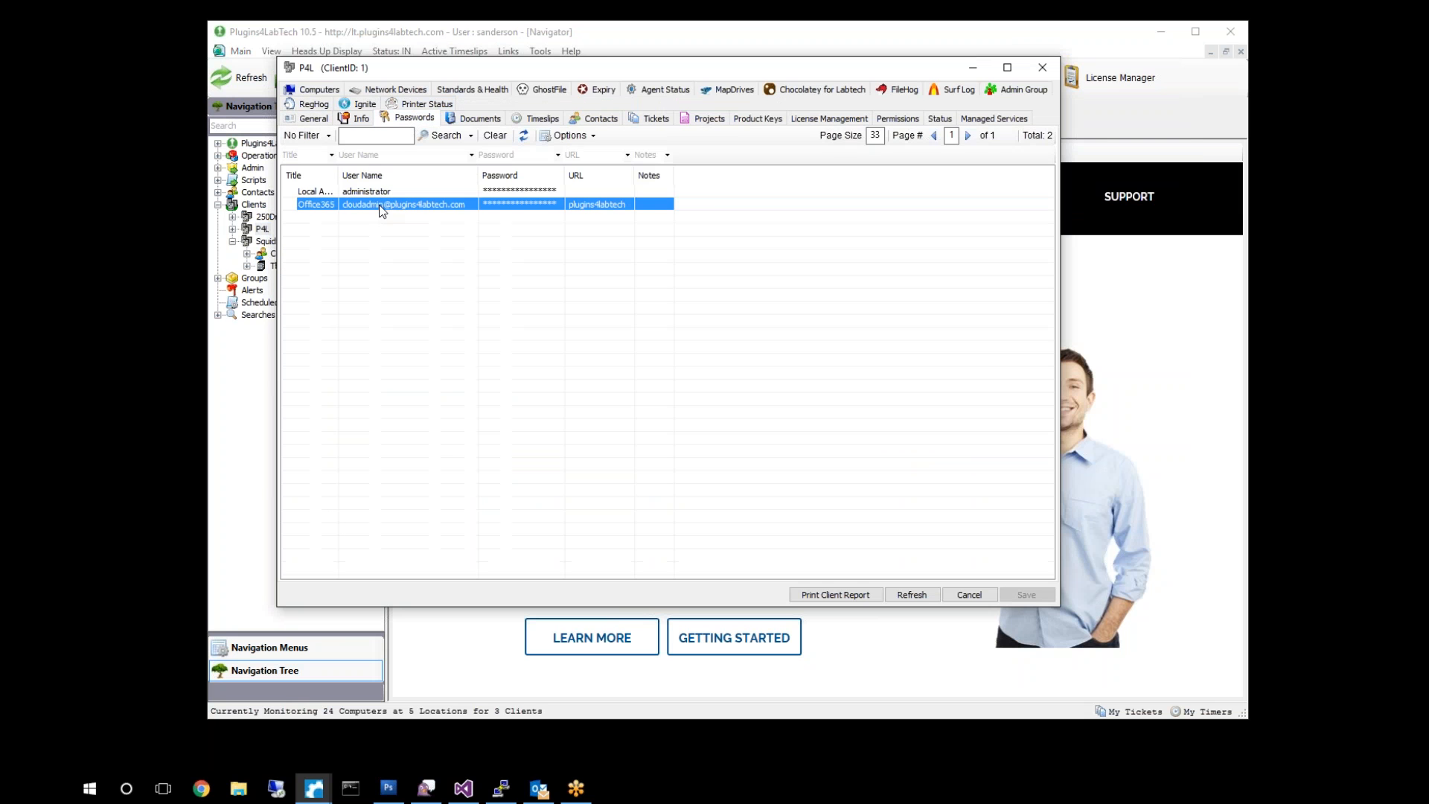
{"action": "double_click", "coordinate": [381, 206]}
{"action": "left_click", "coordinate": [642, 262]}
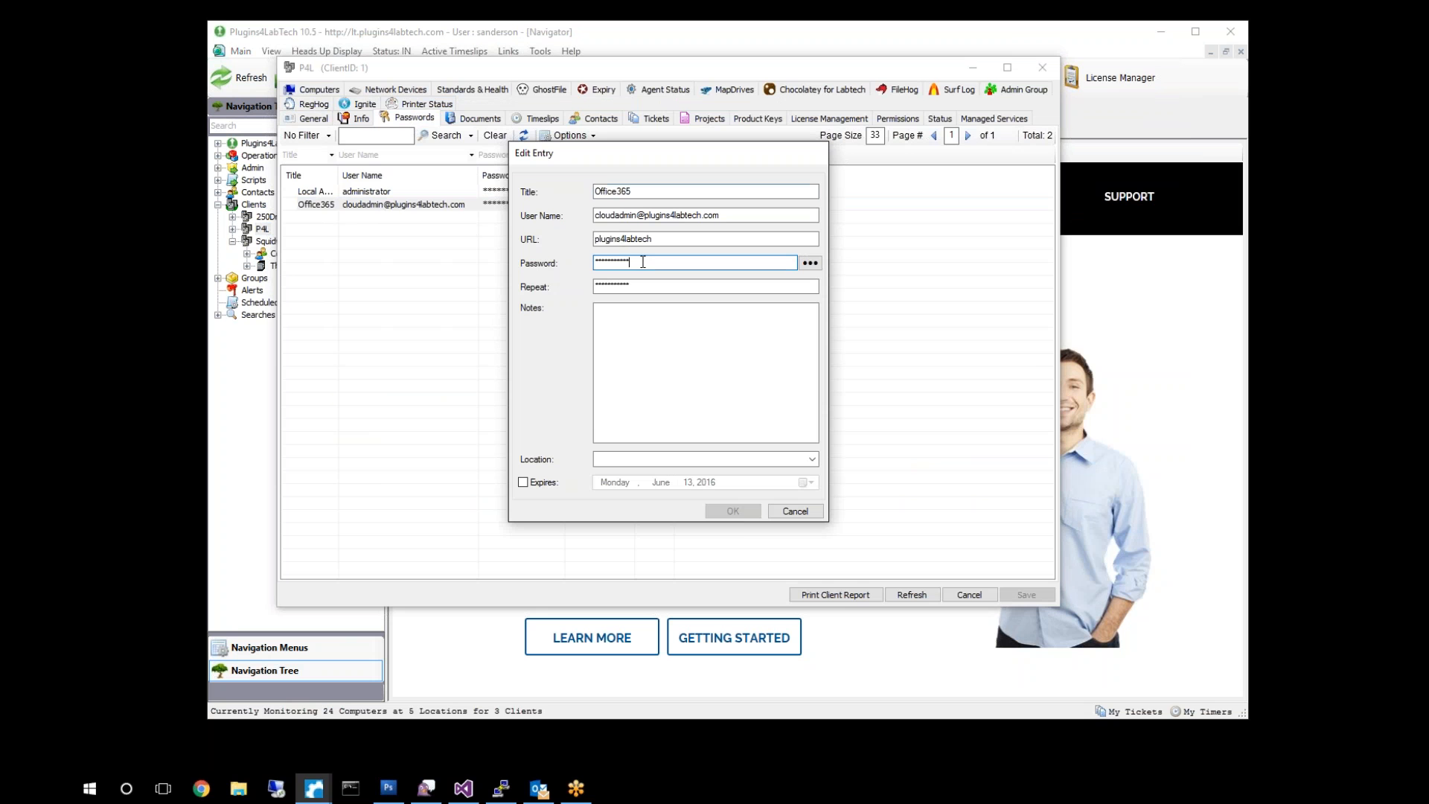
{"action": "type", "text": "*"}
{"action": "left_click", "coordinate": [642, 287]}
{"action": "type", "text": "*"}
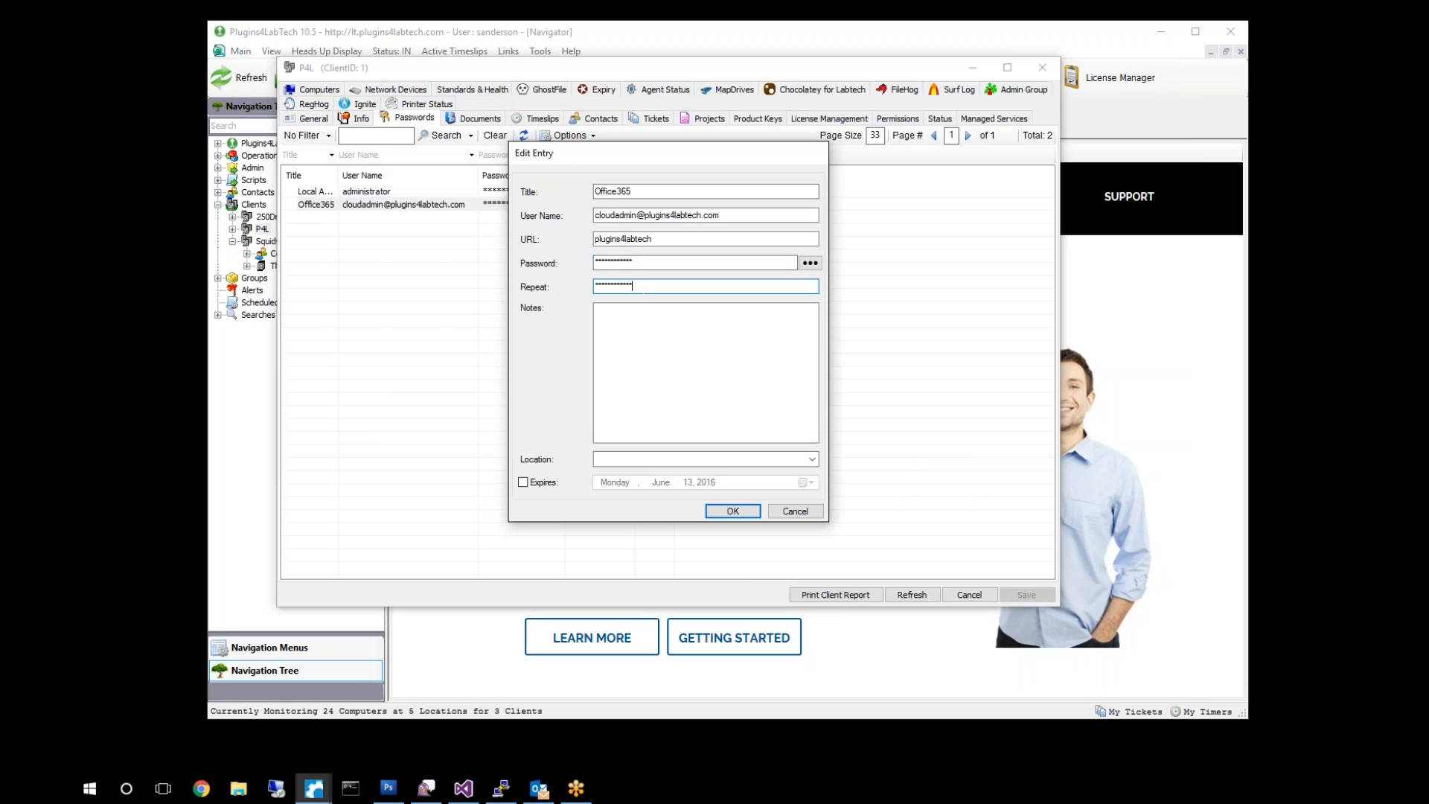
{"action": "left_click", "coordinate": [734, 511]}
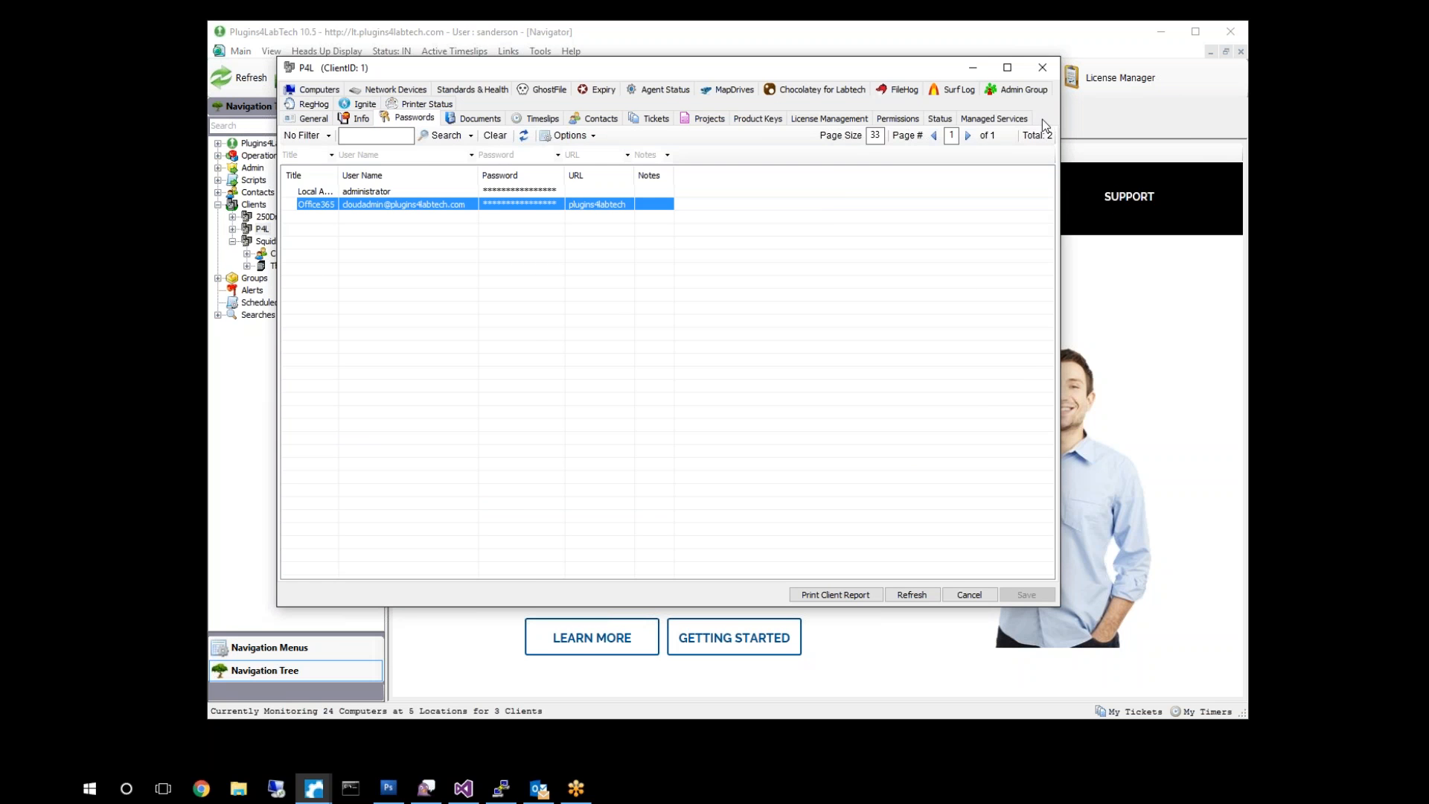
{"action": "left_click", "coordinate": [1042, 72]}
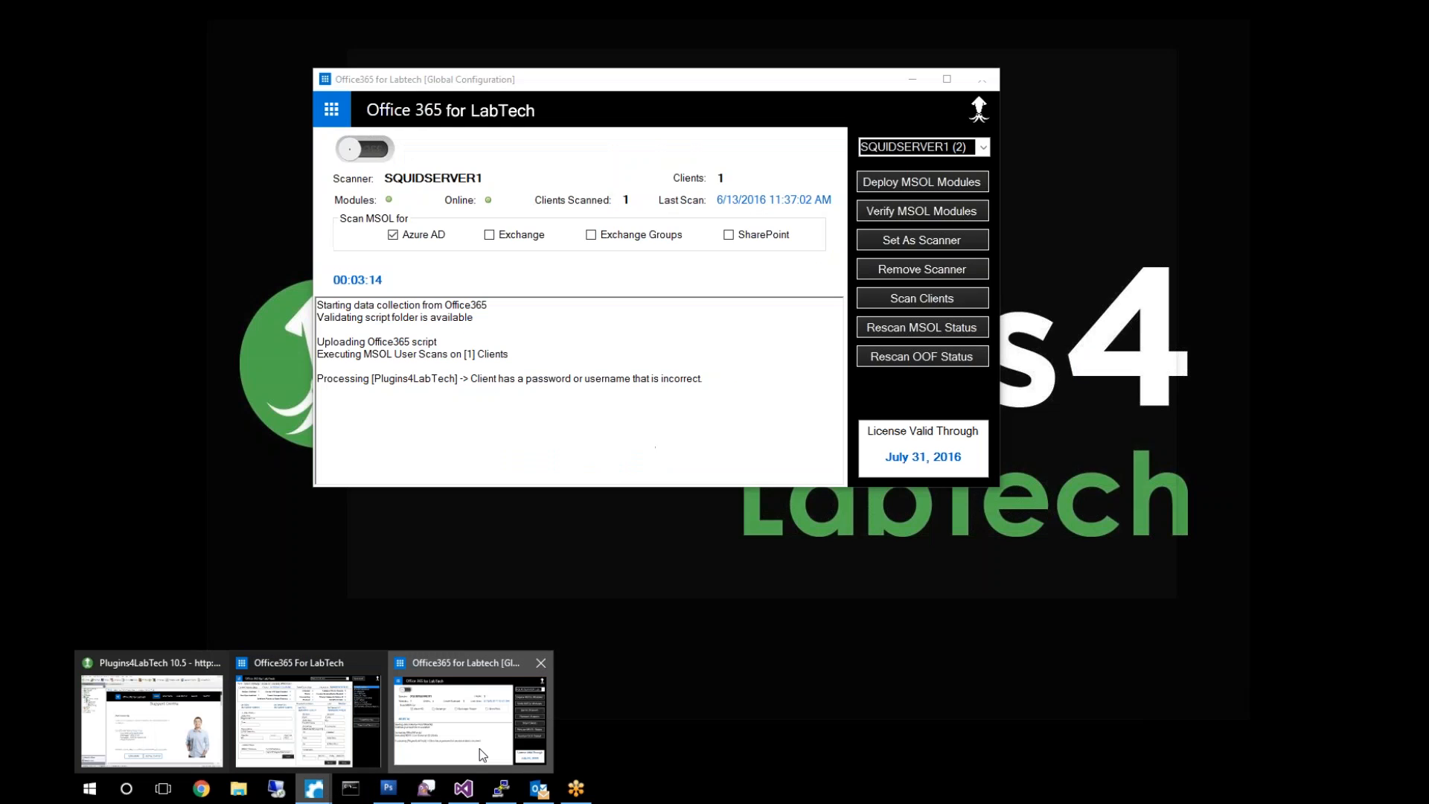
Return to the Global Configuration window and rerun the client scan for Azure AD.
{"action": "left_click", "coordinate": [442, 674]}
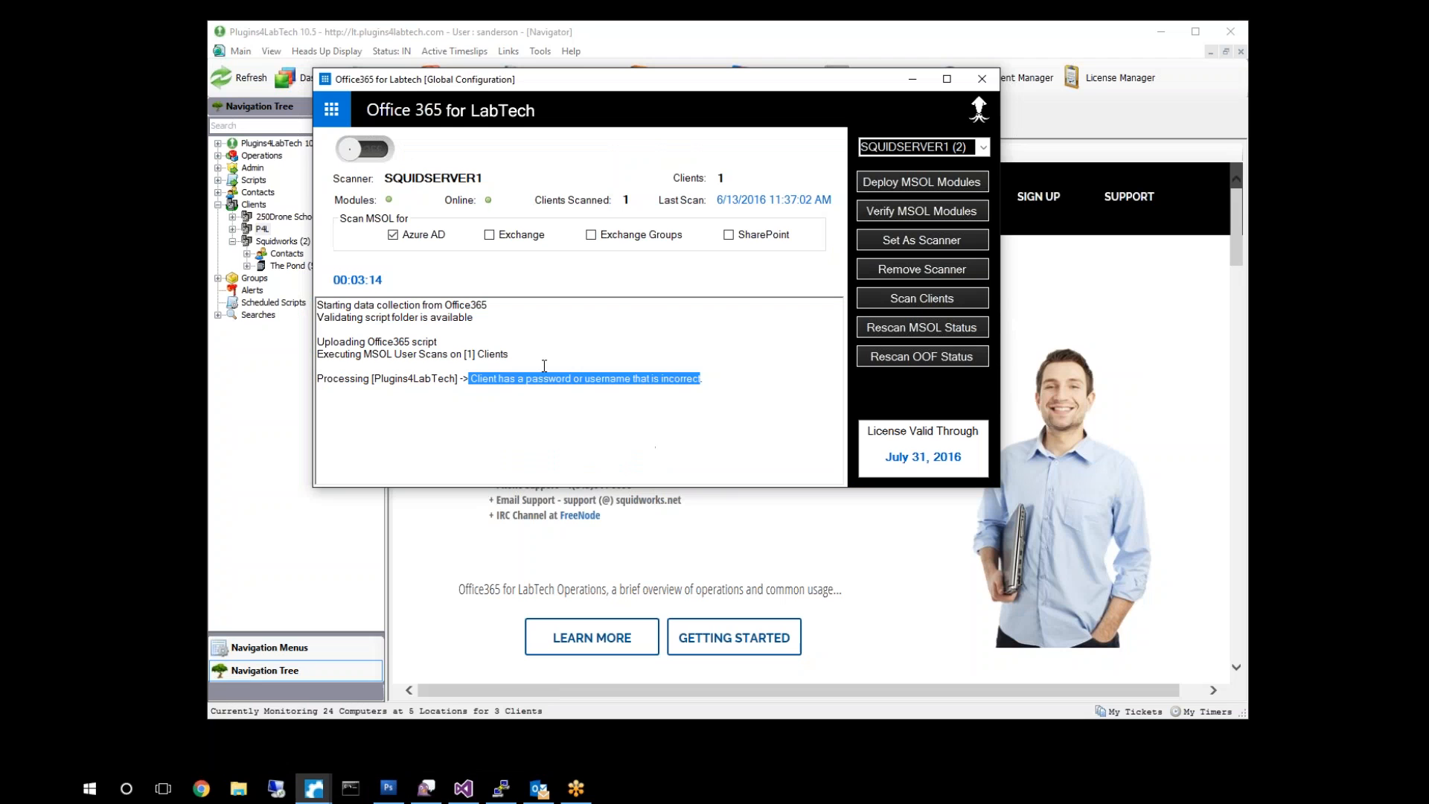
{"action": "left_click", "coordinate": [949, 301]}
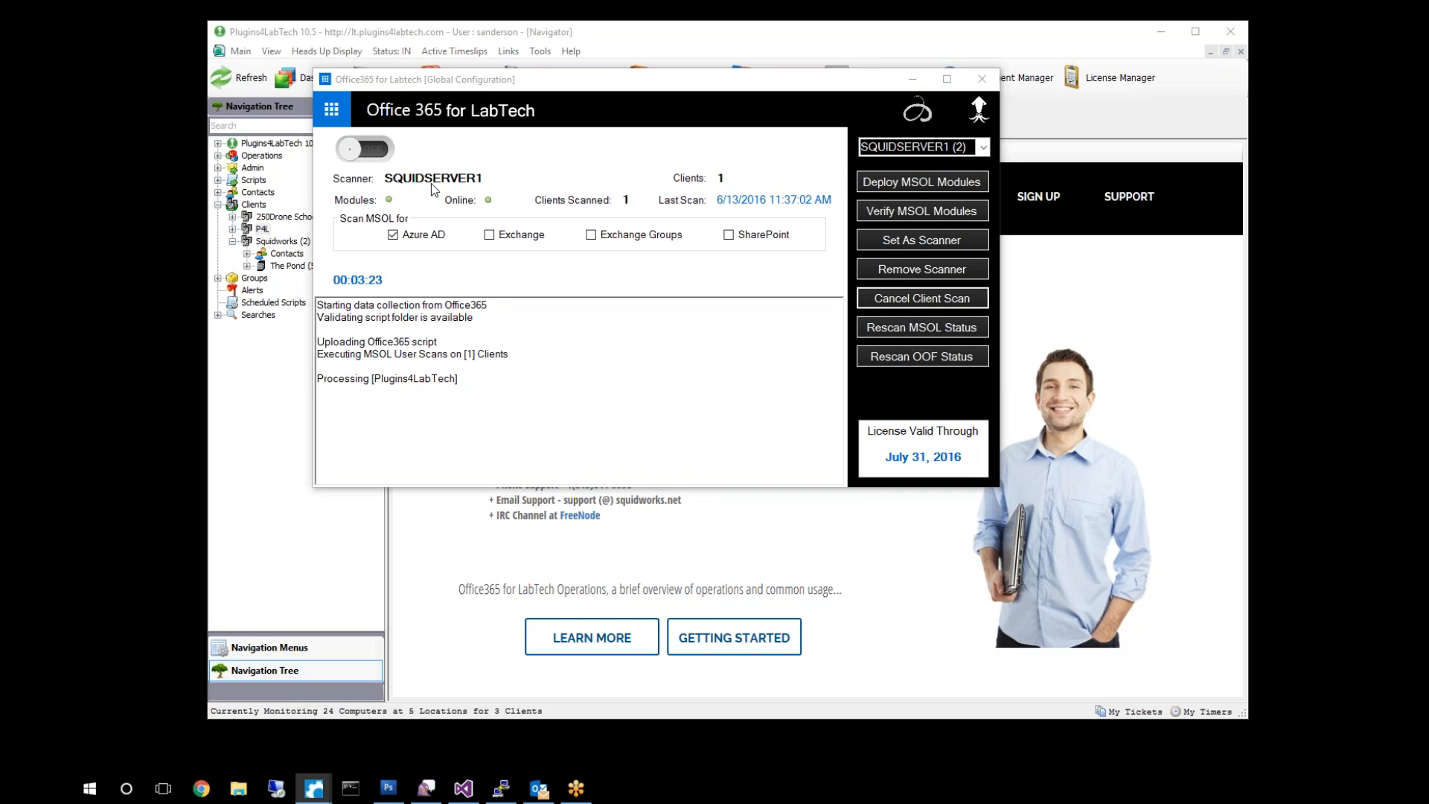
{"action": "left_click", "coordinate": [378, 355]}
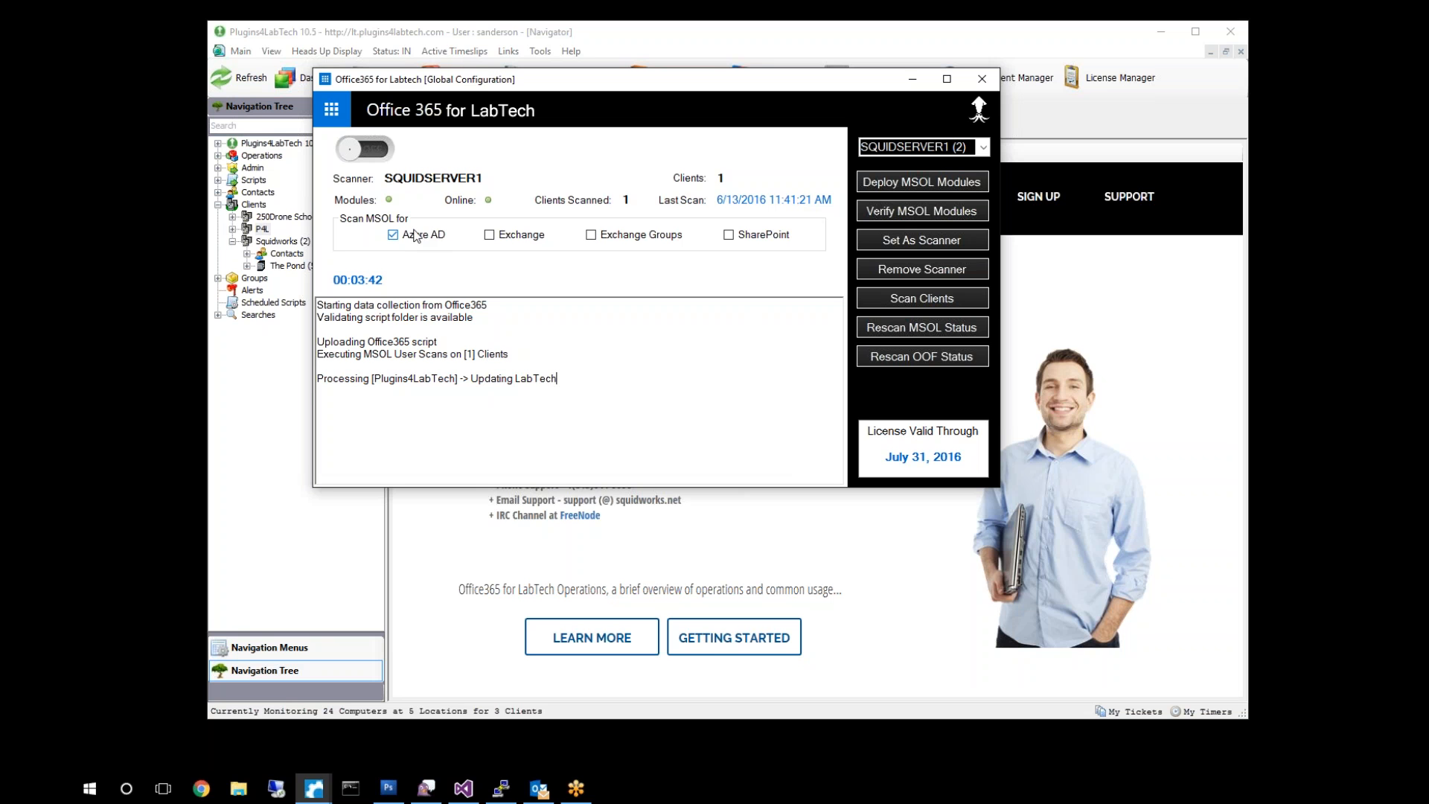
Include Exchange, Exchange Groups and SharePoint in the MSOL scan, and turn the scanner on.
{"action": "left_click", "coordinate": [489, 236]}
{"action": "left_click", "coordinate": [592, 237]}
{"action": "left_click", "coordinate": [385, 153]}
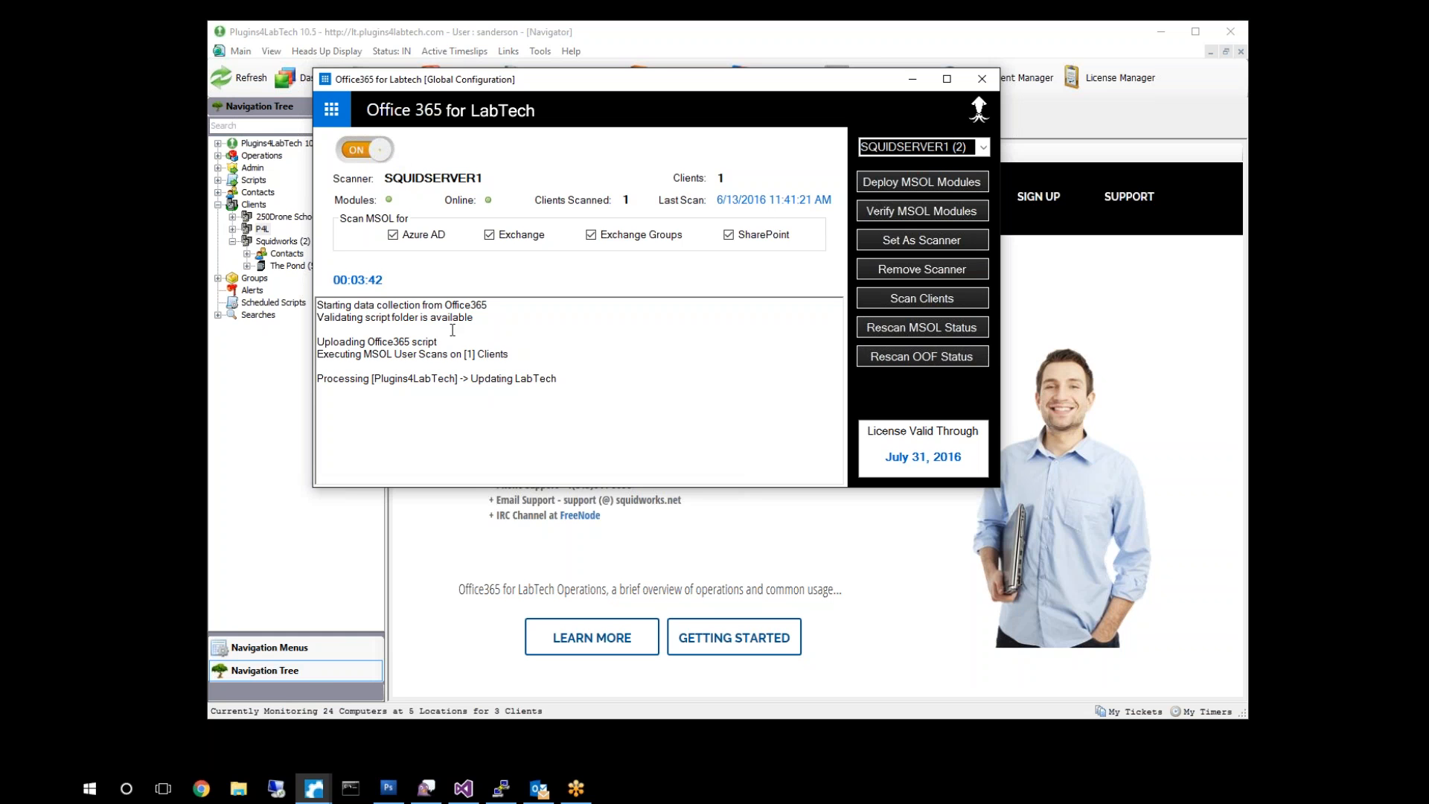
{"action": "left_click_drag", "start_coordinate": [472, 380], "coordinate": [549, 381]}
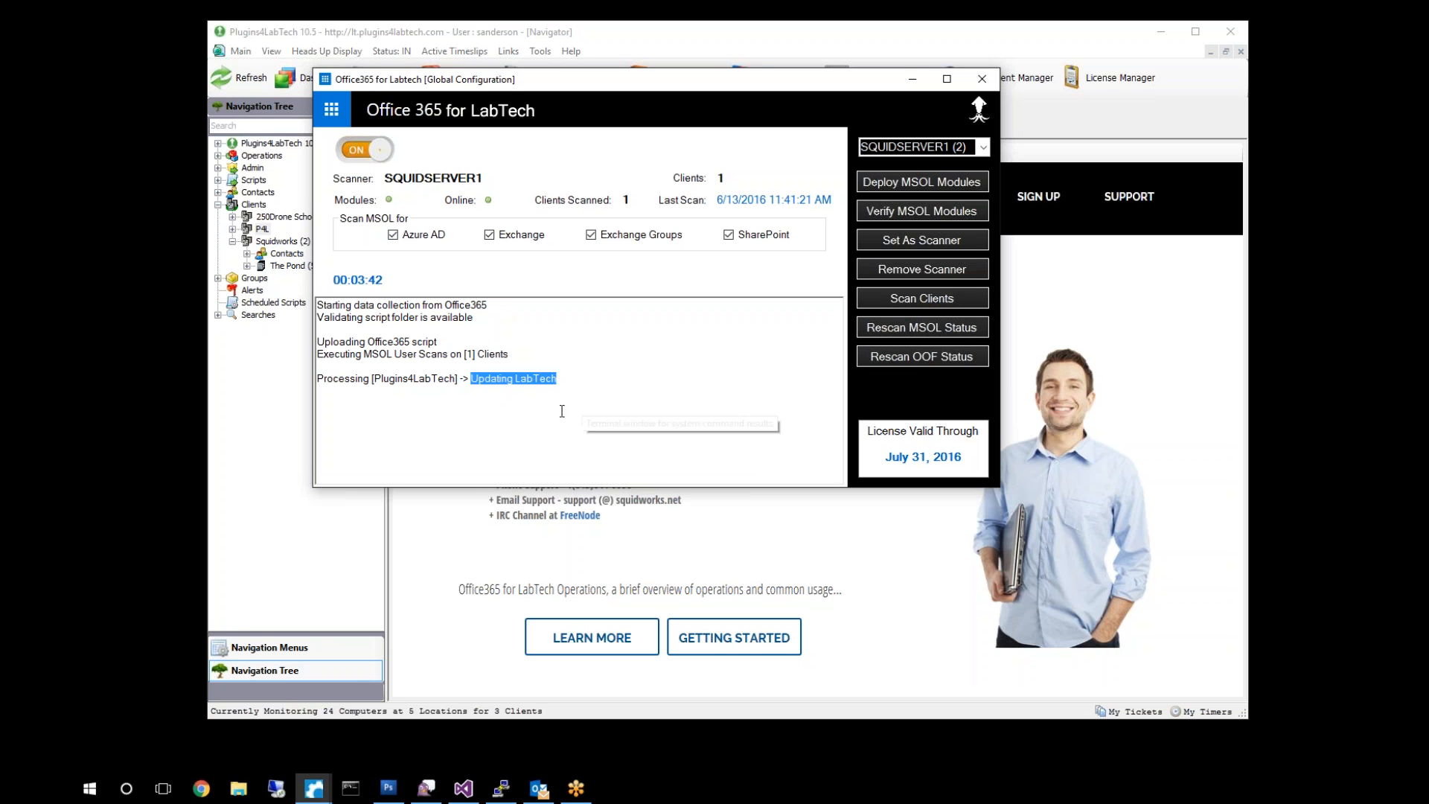
Rescan the MSOL status and the Out Of Office status of all Office365 clients.
{"action": "left_click", "coordinate": [943, 328]}
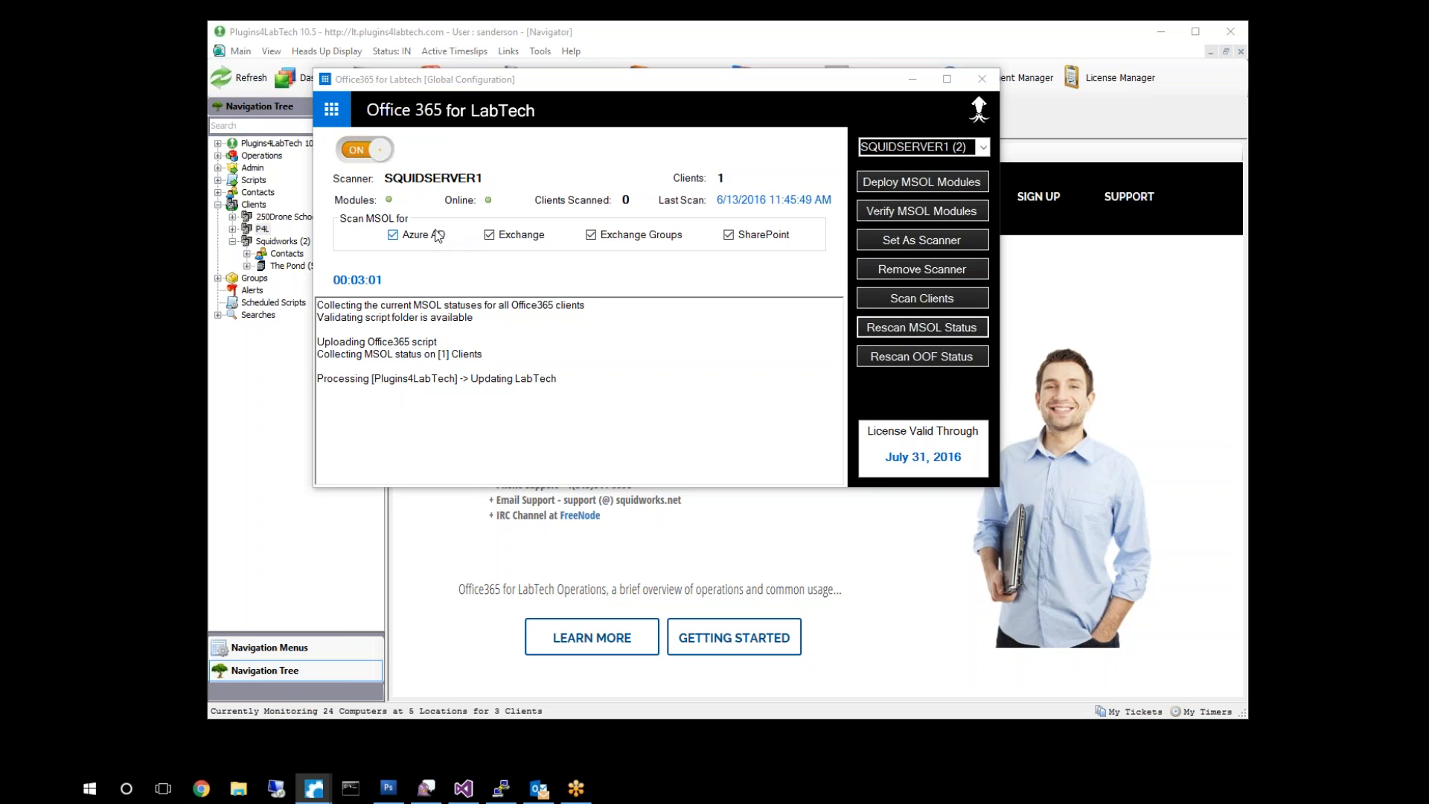
{"action": "left_click", "coordinate": [924, 361]}
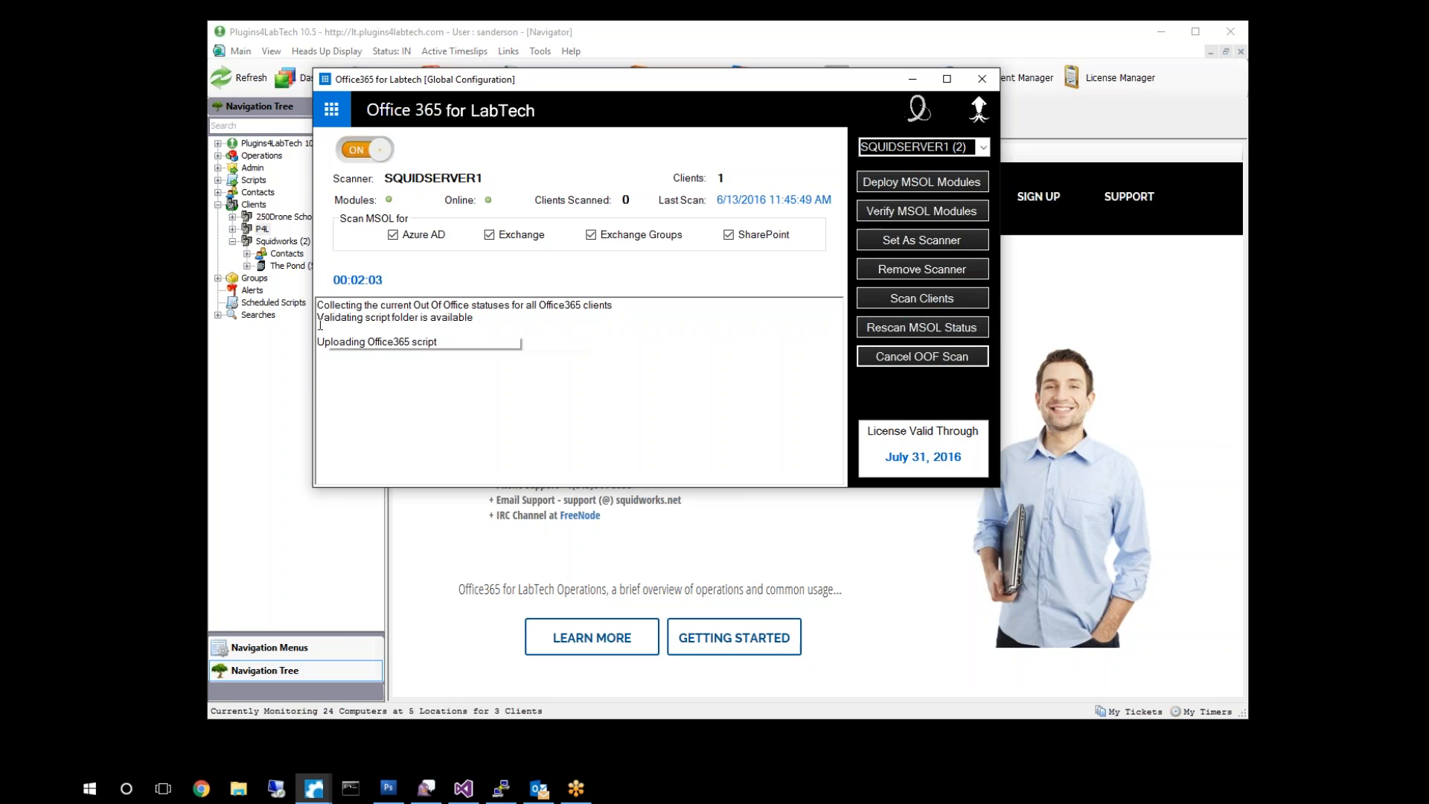
{"action": "left_click_drag", "start_coordinate": [327, 328], "coordinate": [317, 303]}
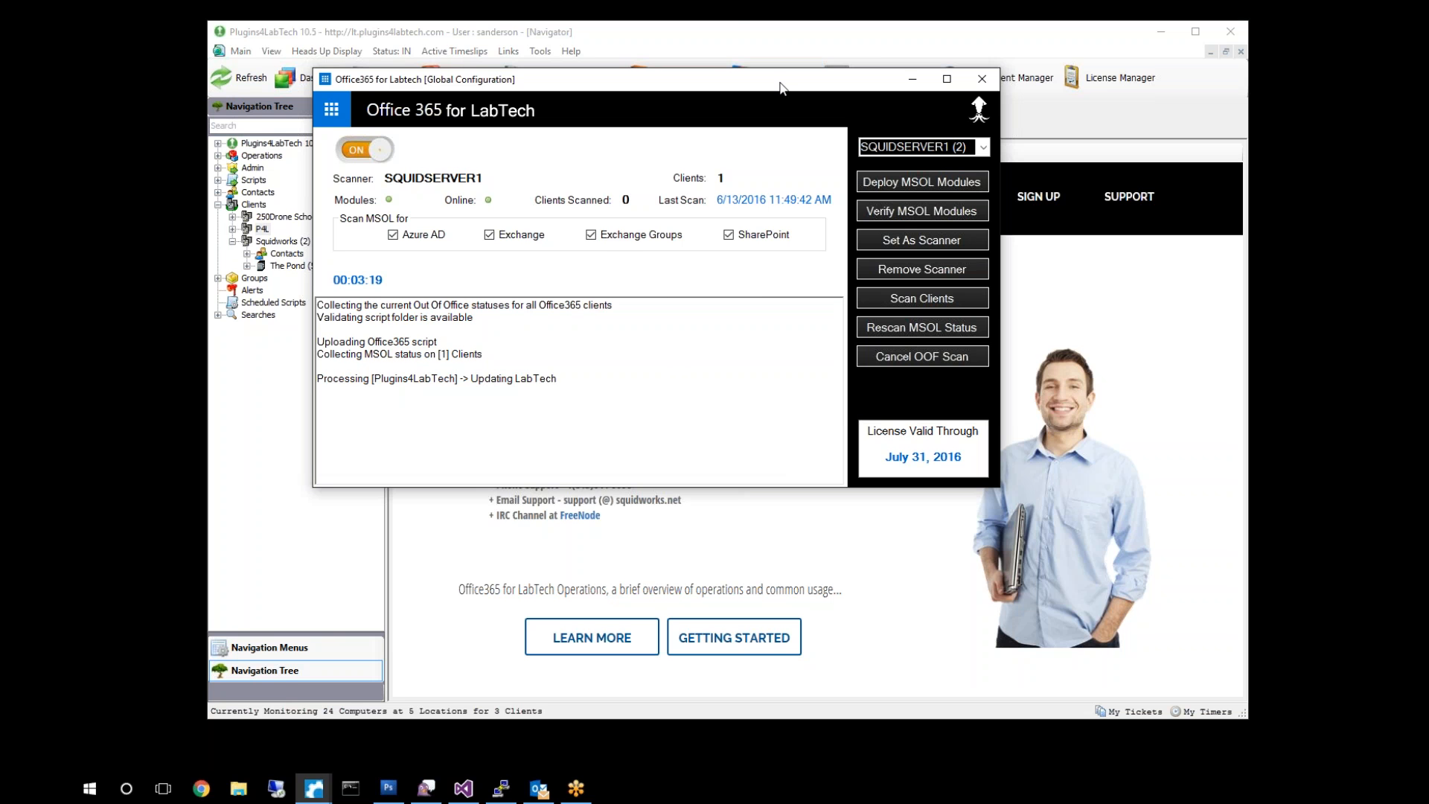
Close the Global Configuration and Office365 windows, then relaunch the Office365 For LabTech plugin and reposition its window over the console.
{"action": "left_click_drag", "start_coordinate": [781, 84], "coordinate": [783, 84]}
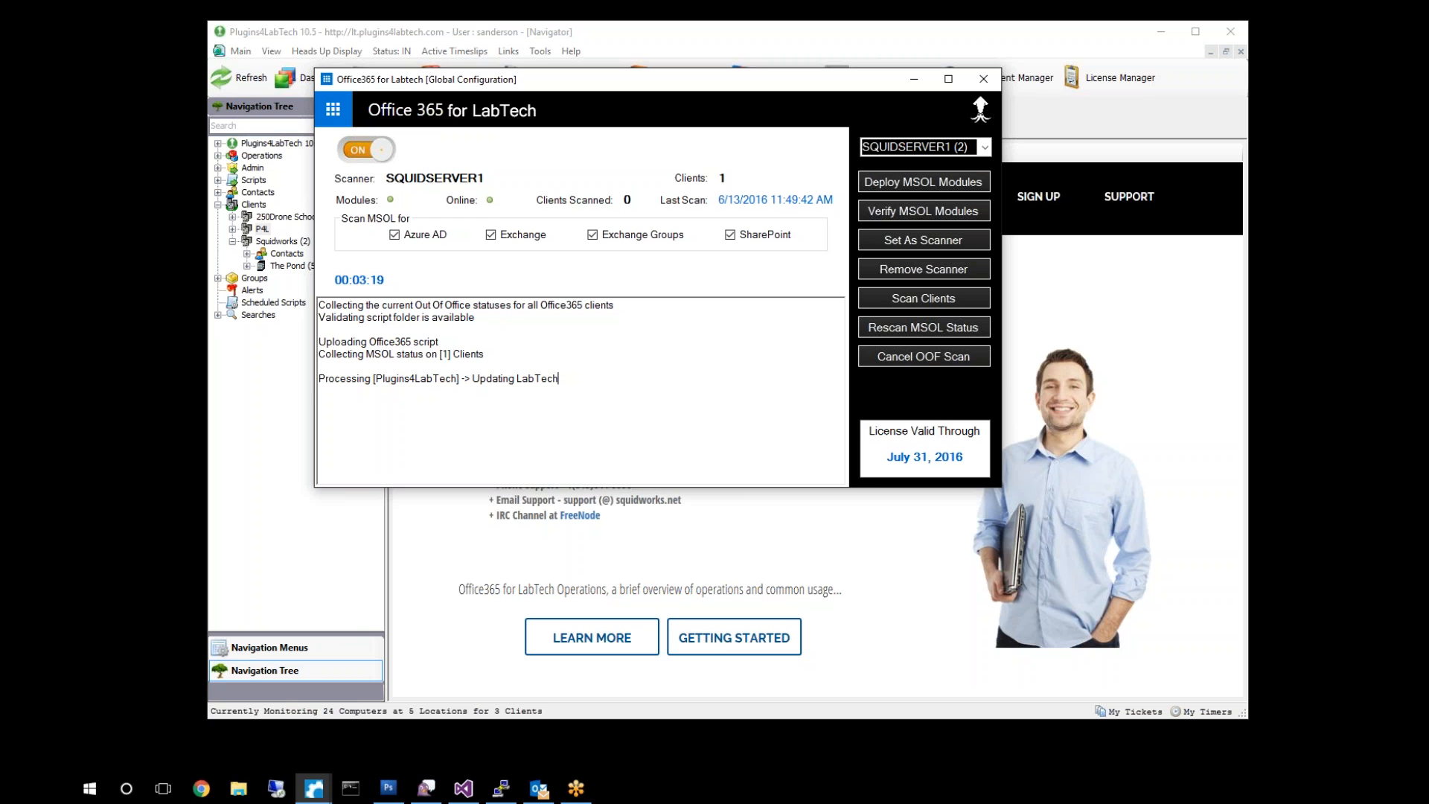
{"action": "left_click", "coordinate": [987, 86]}
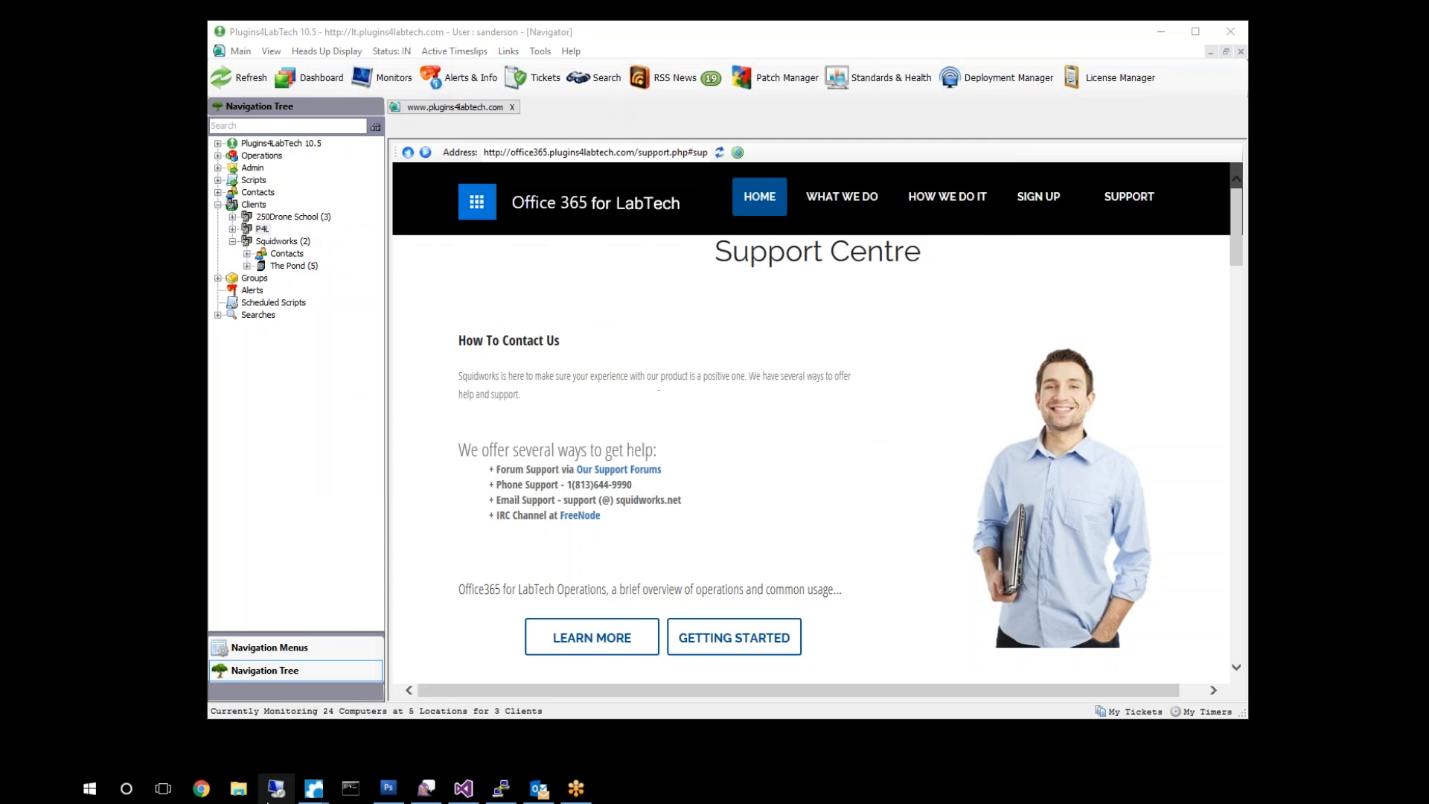
{"action": "mouse_move", "coordinate": [314, 789]}
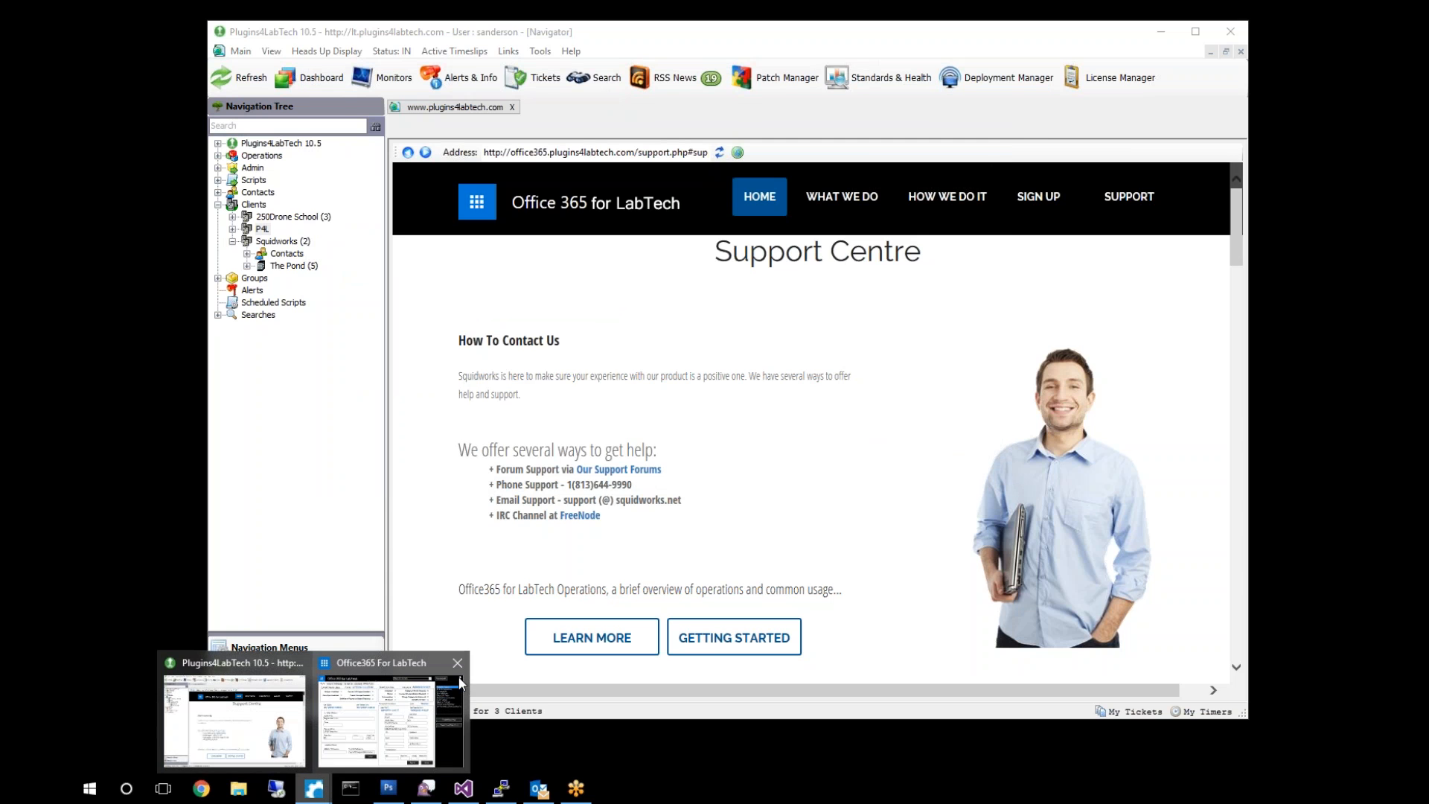
{"action": "left_click", "coordinate": [458, 669]}
{"action": "left_click", "coordinate": [271, 52]}
{"action": "left_click", "coordinate": [338, 315]}
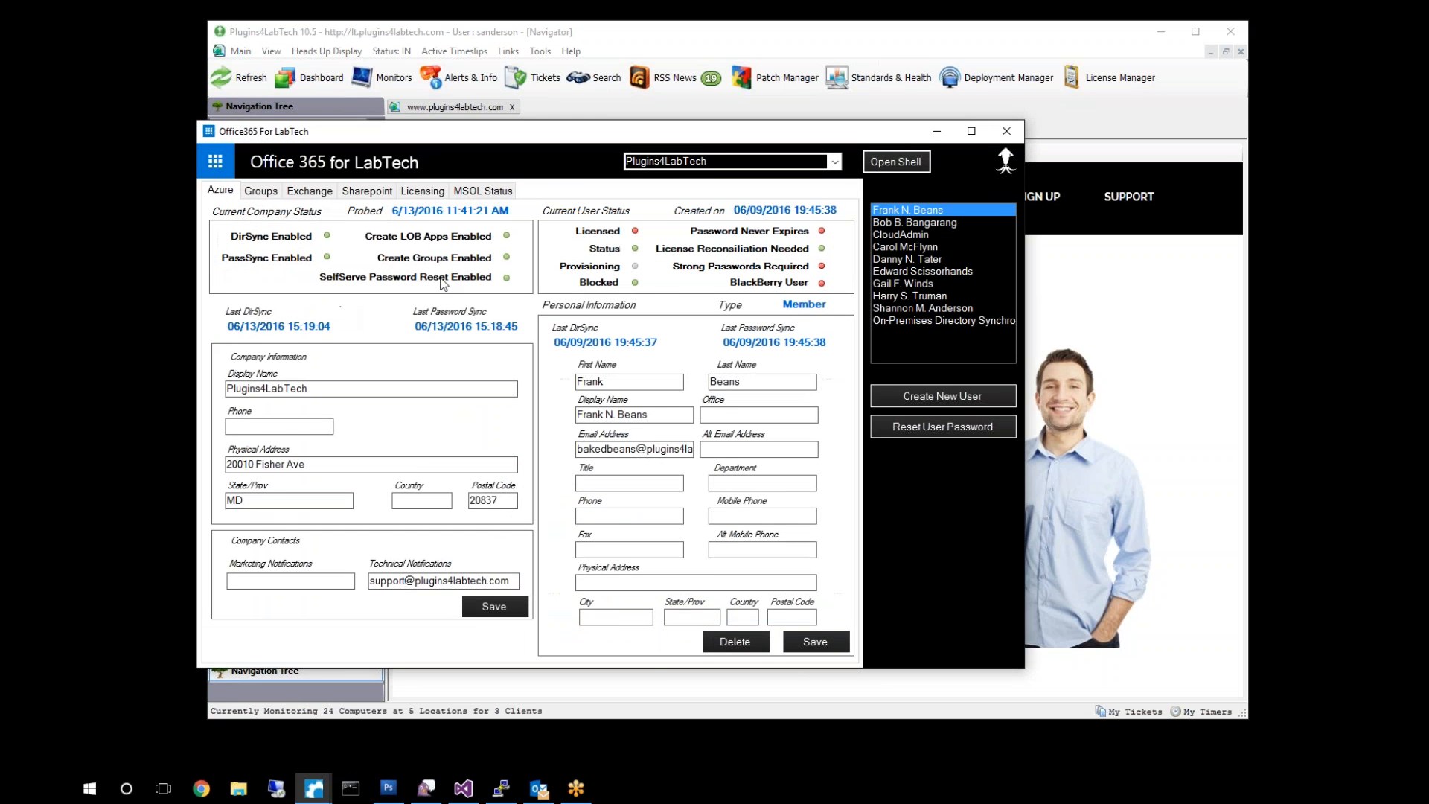
{"action": "left_click_drag", "start_coordinate": [690, 140], "coordinate": [743, 112]}
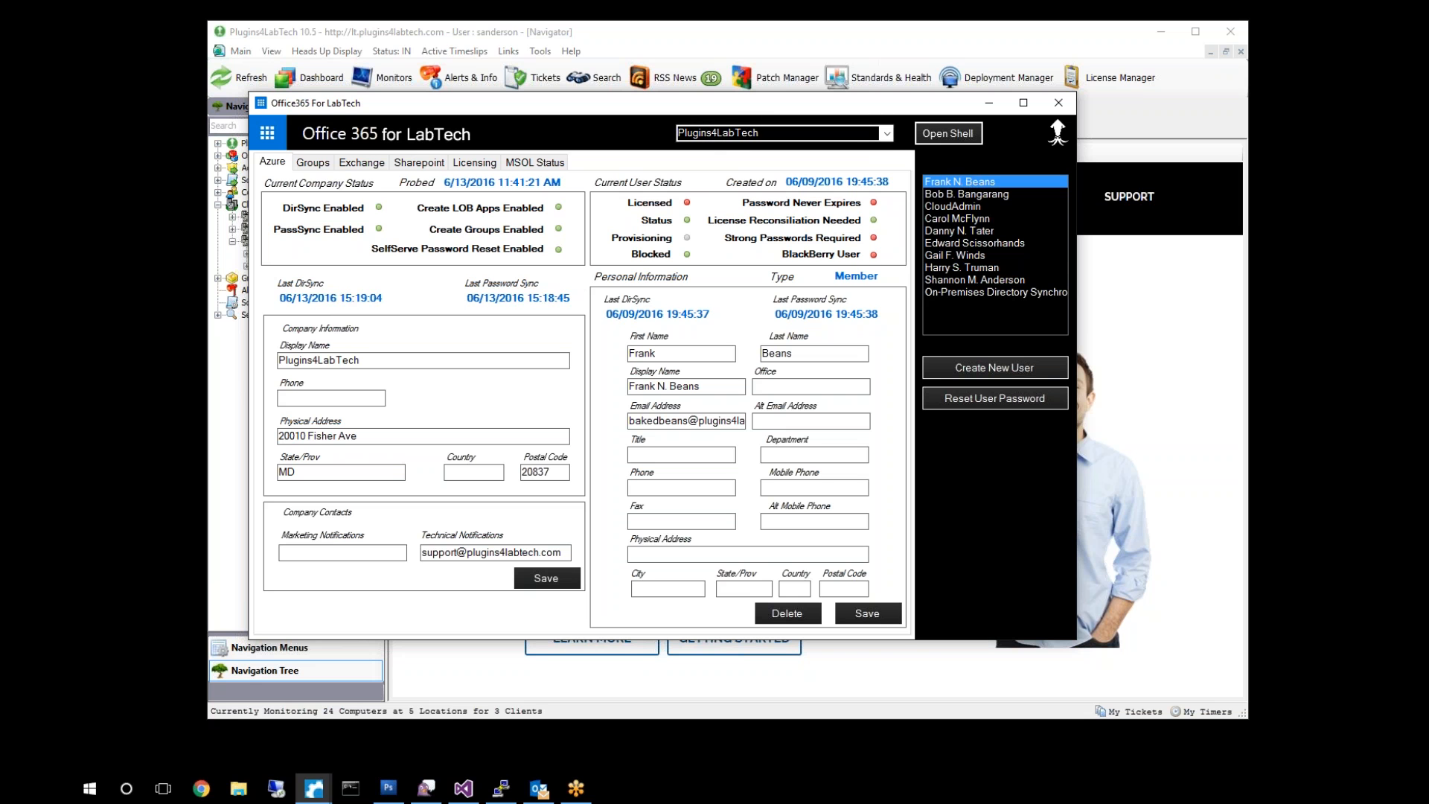
Check the company selector and review the CloudAdmin account's Azure status and personal information.
{"action": "left_click", "coordinate": [858, 139]}
{"action": "left_click", "coordinate": [734, 150]}
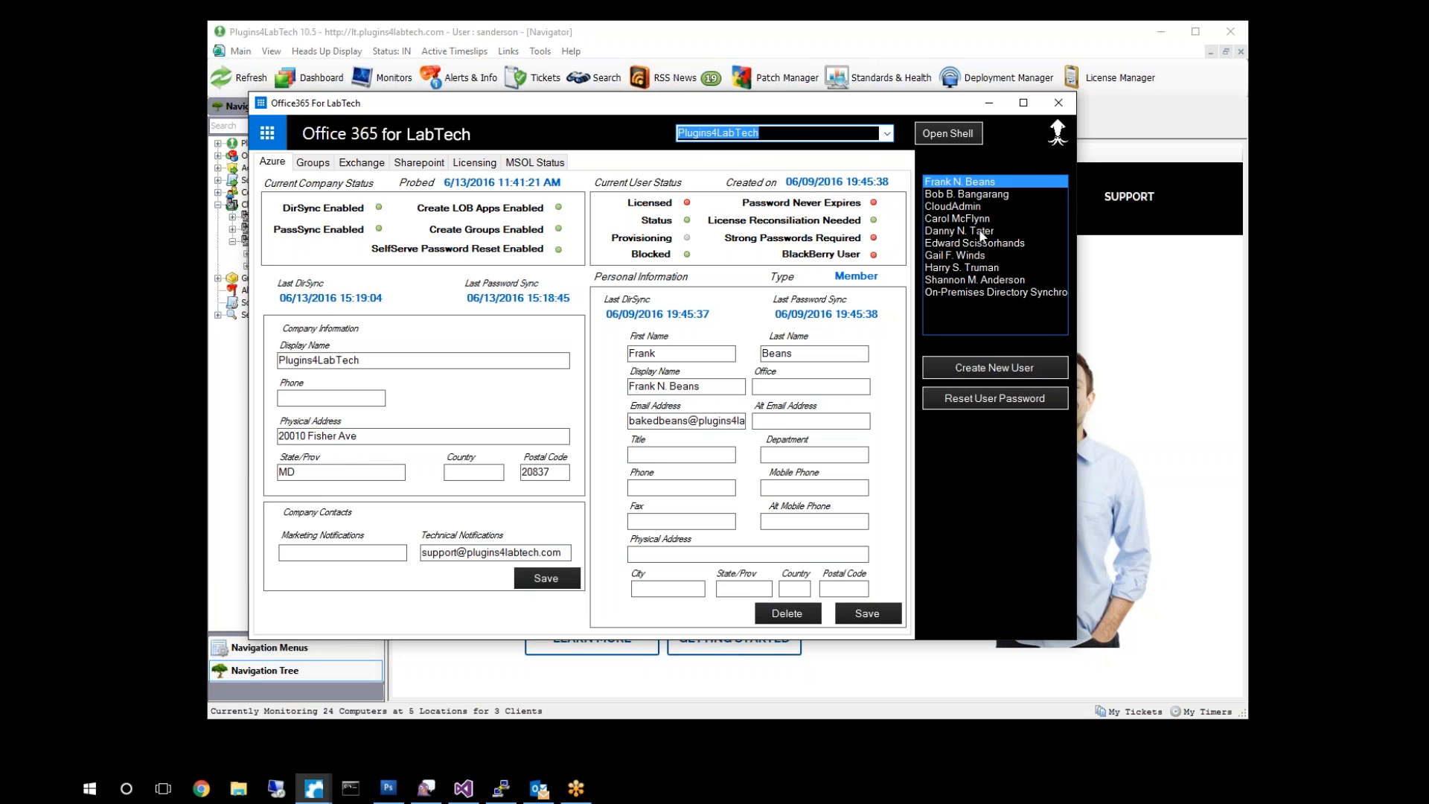
{"action": "left_click", "coordinate": [989, 195]}
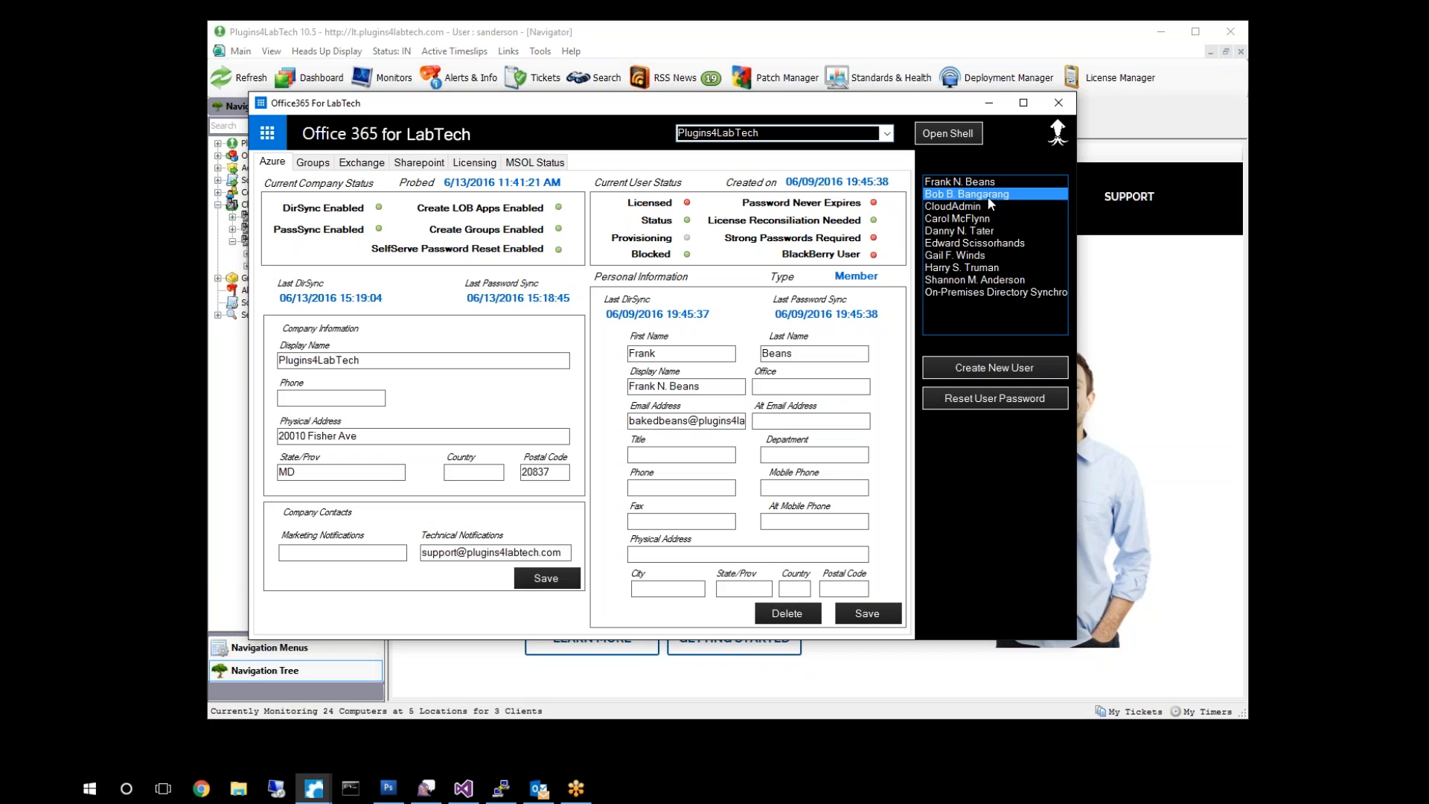
{"action": "left_click", "coordinate": [971, 207]}
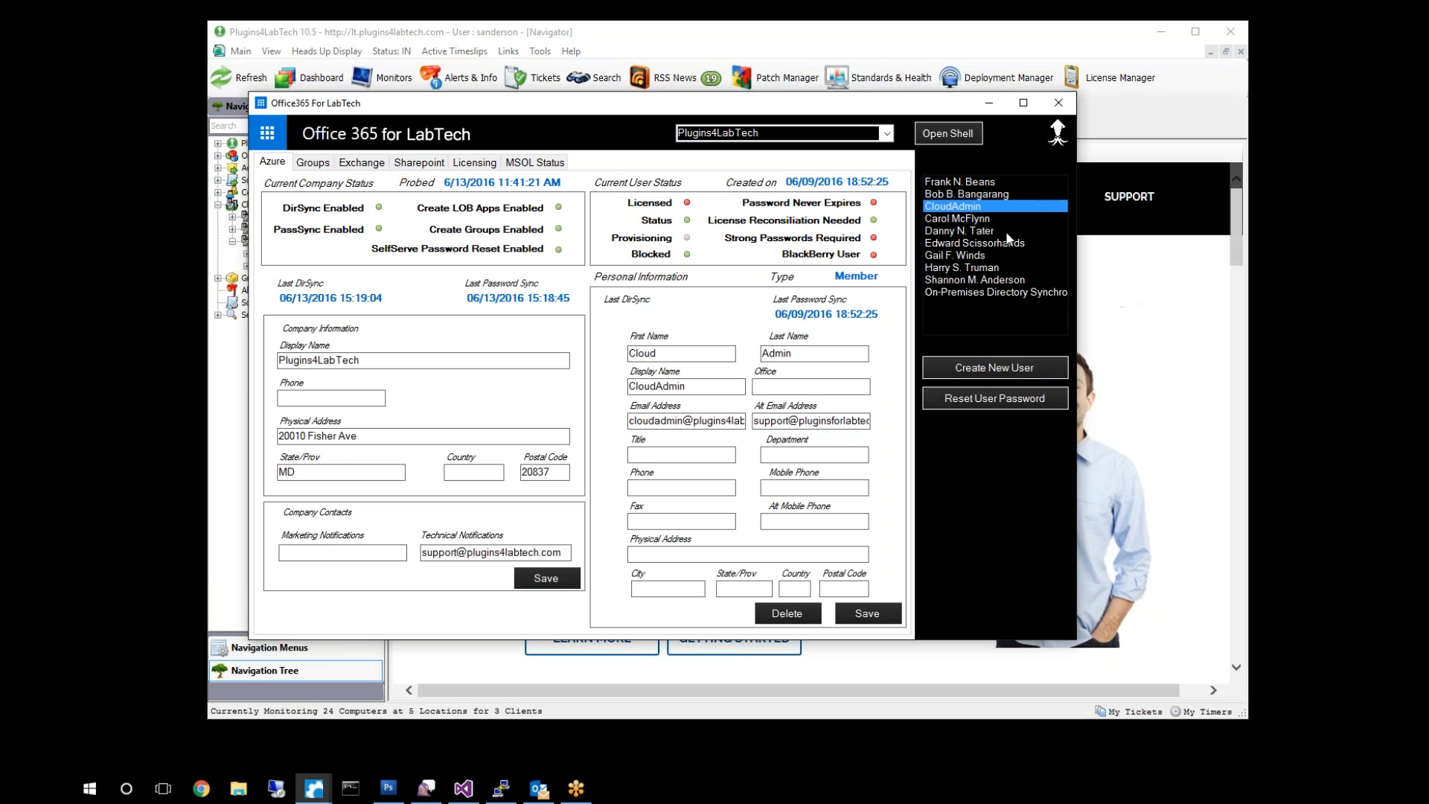
Review the Exchange details and item-count graph of the licensed user whose alias is the console login.
{"action": "left_click", "coordinate": [356, 165]}
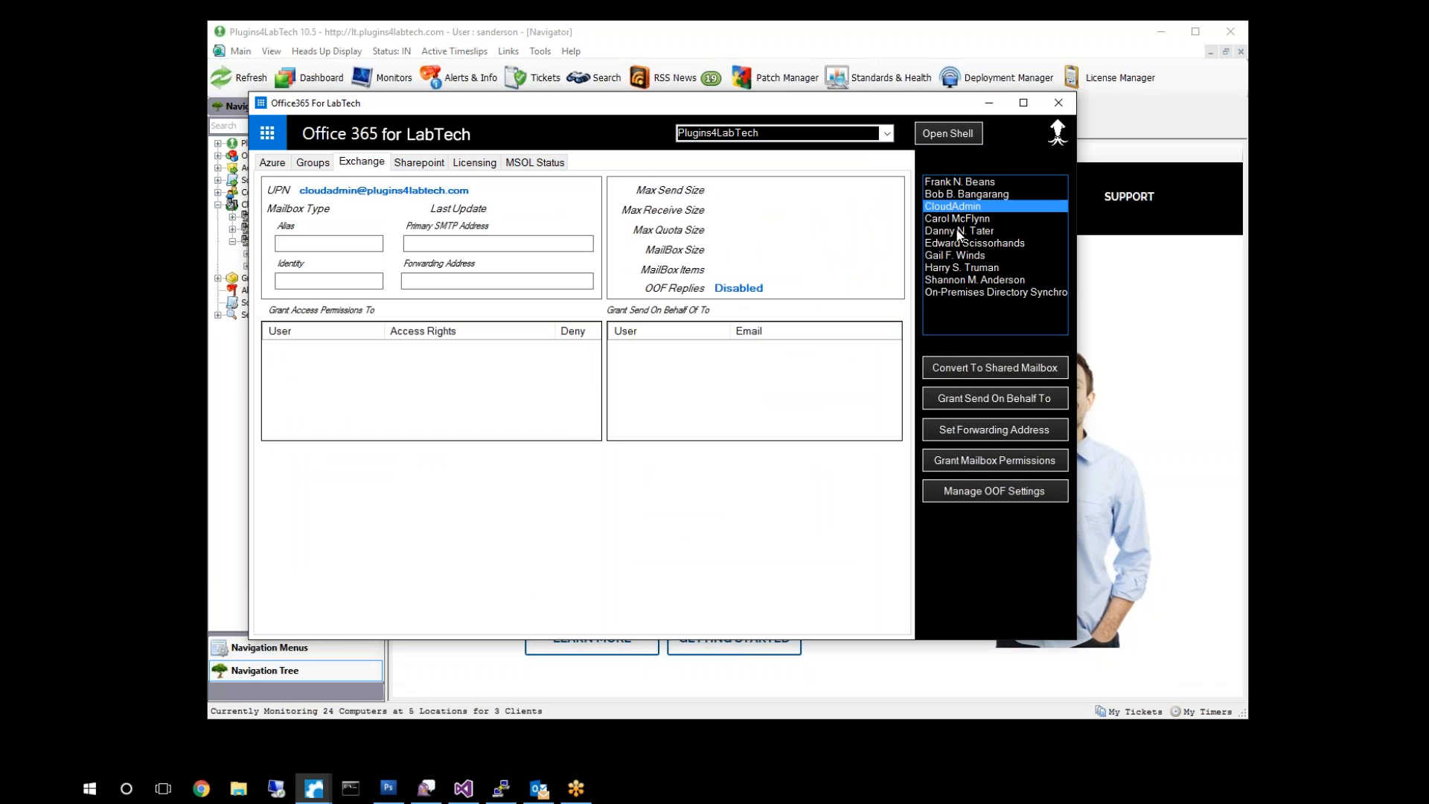
{"action": "left_click", "coordinate": [966, 281]}
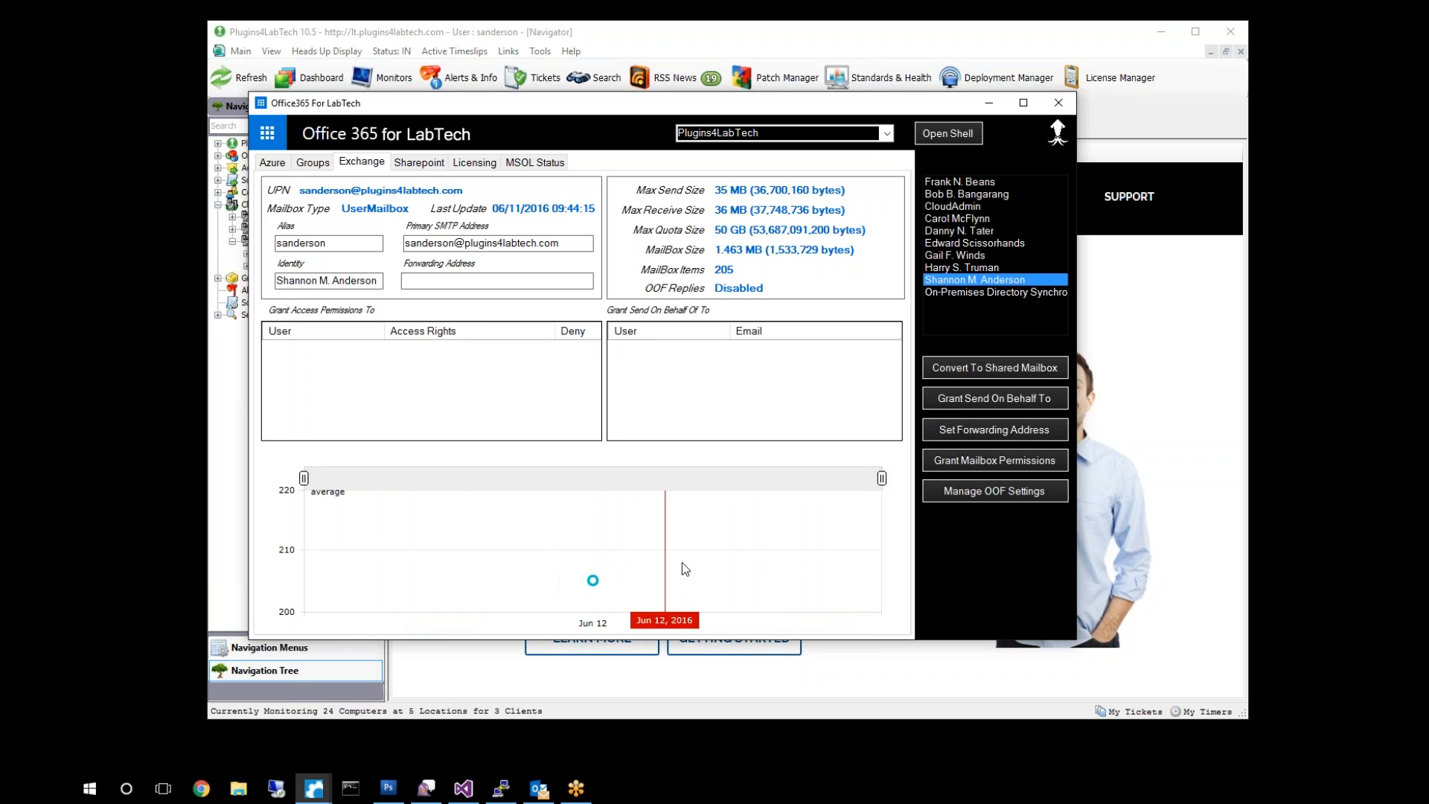
{"action": "mouse_move", "coordinate": [594, 585]}
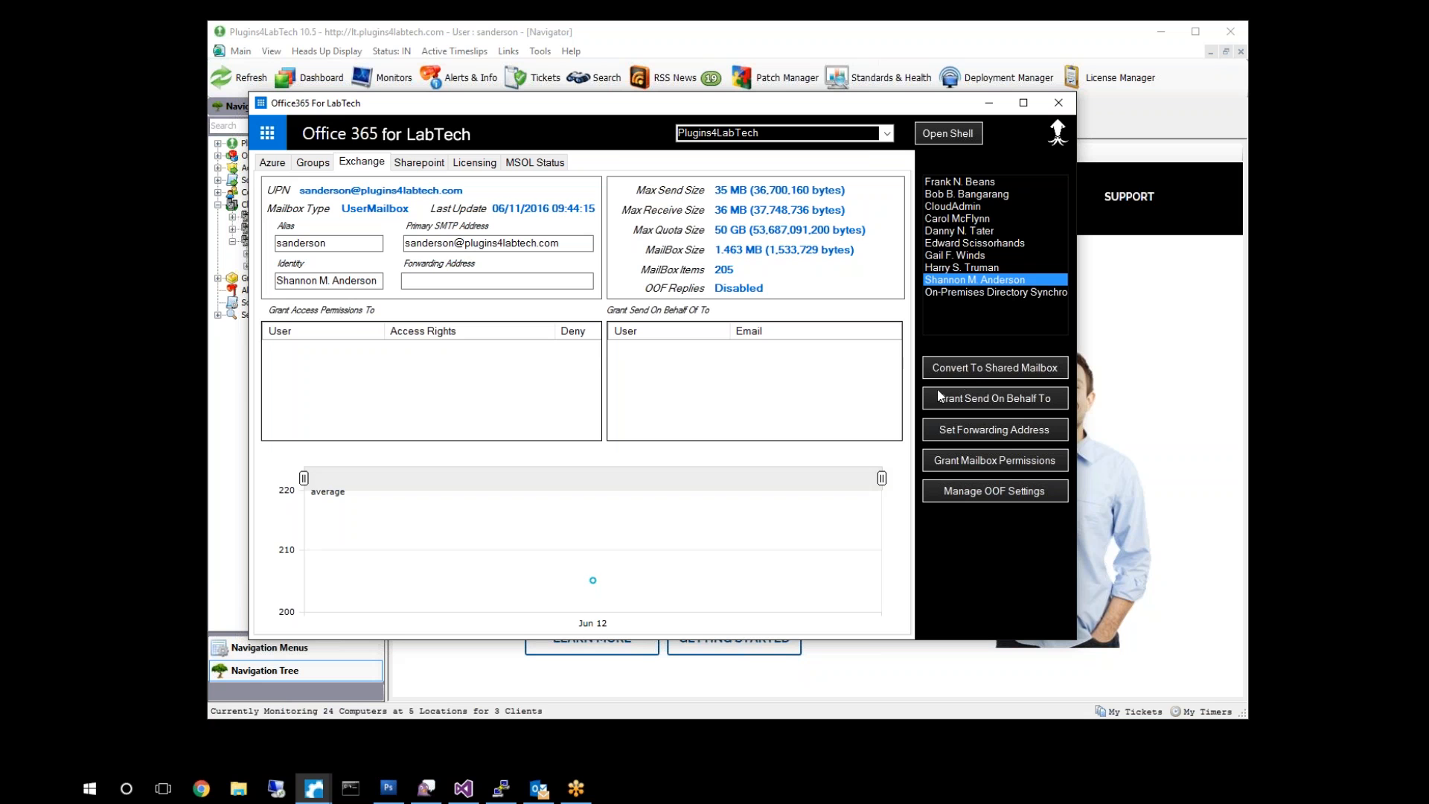
Inspect the user choices for granting Send On Behalf permission on the selected mailbox, and close the dialog without saving.
{"action": "left_click", "coordinate": [1001, 399]}
{"action": "left_click_drag", "start_coordinate": [344, 147], "coordinate": [534, 154]}
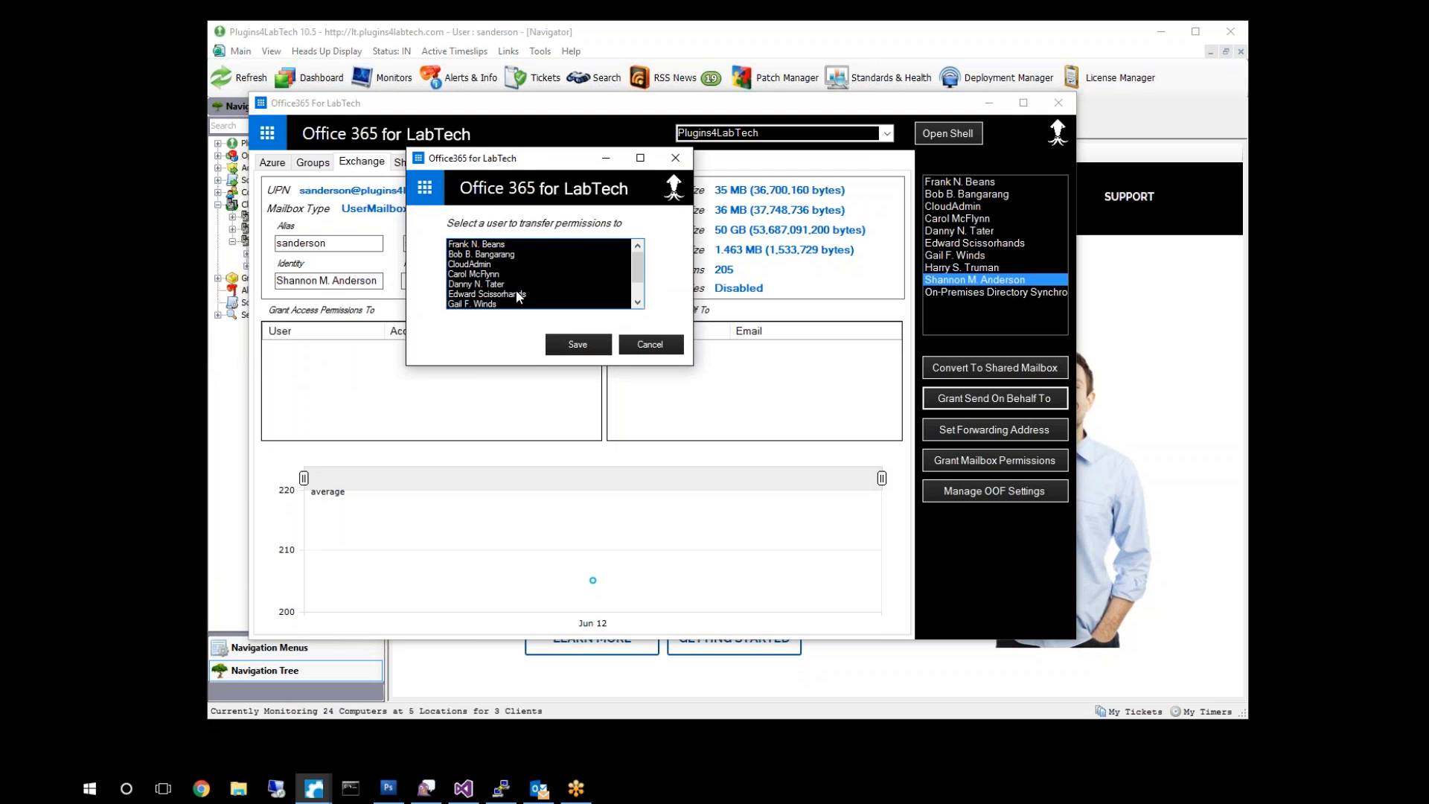
{"action": "left_click_drag", "start_coordinate": [541, 150], "coordinate": [550, 142]}
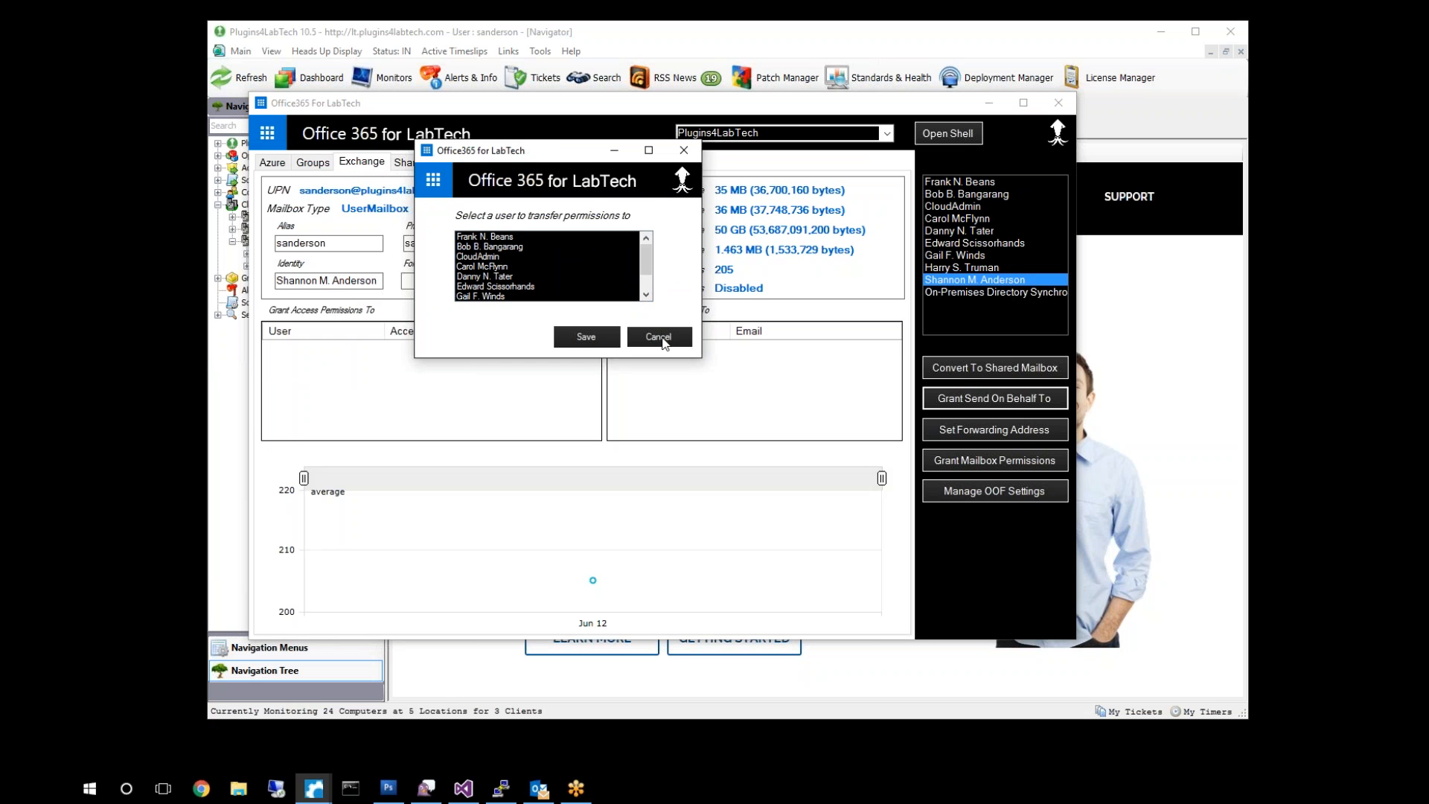
{"action": "left_click", "coordinate": [482, 297]}
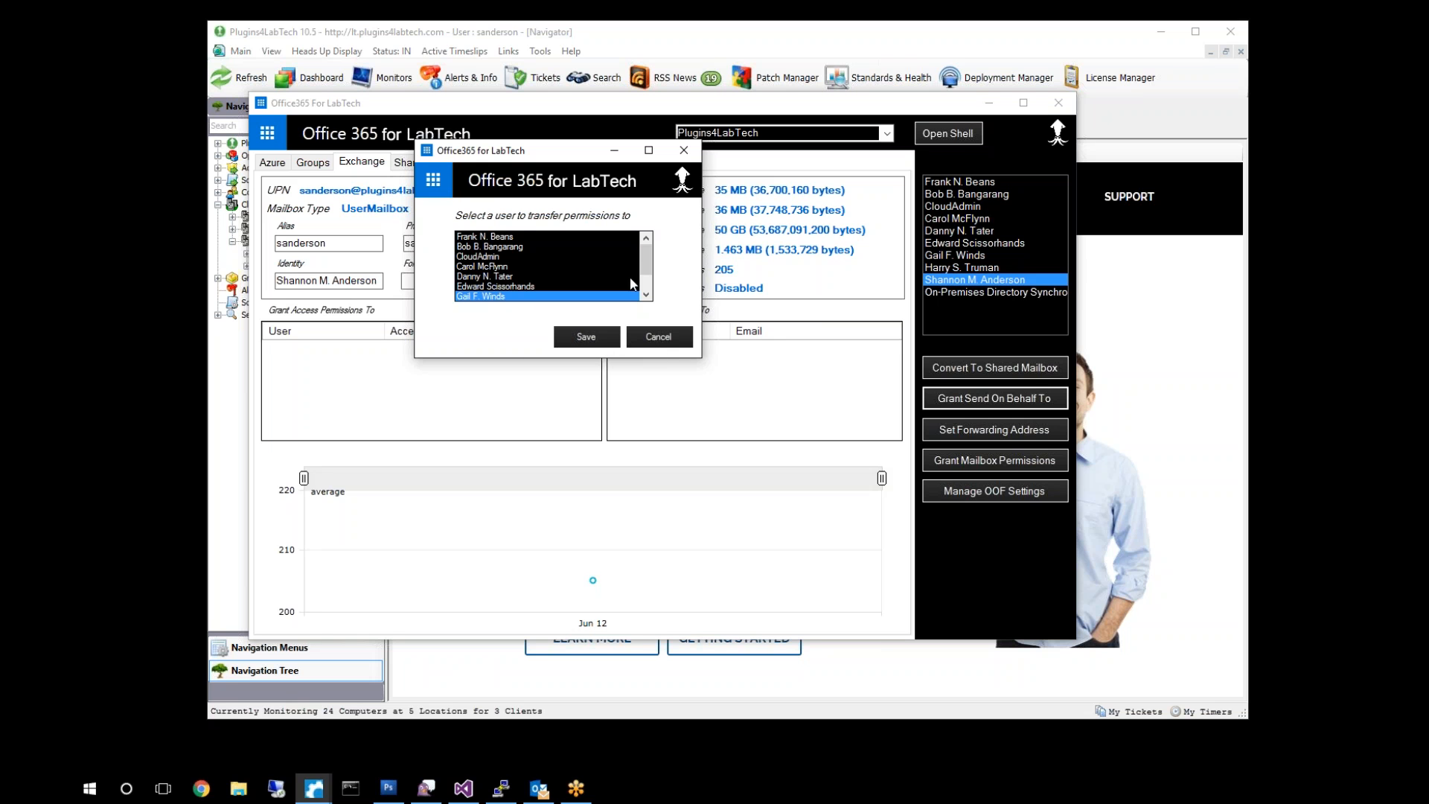
{"action": "mouse_move", "coordinate": [648, 264]}
{"action": "left_mouse_down"}
{"action": "mouse_move", "coordinate": [649, 286]}
{"action": "mouse_move", "coordinate": [649, 245]}
{"action": "left_mouse_up"}
{"action": "left_click", "coordinate": [660, 338]}
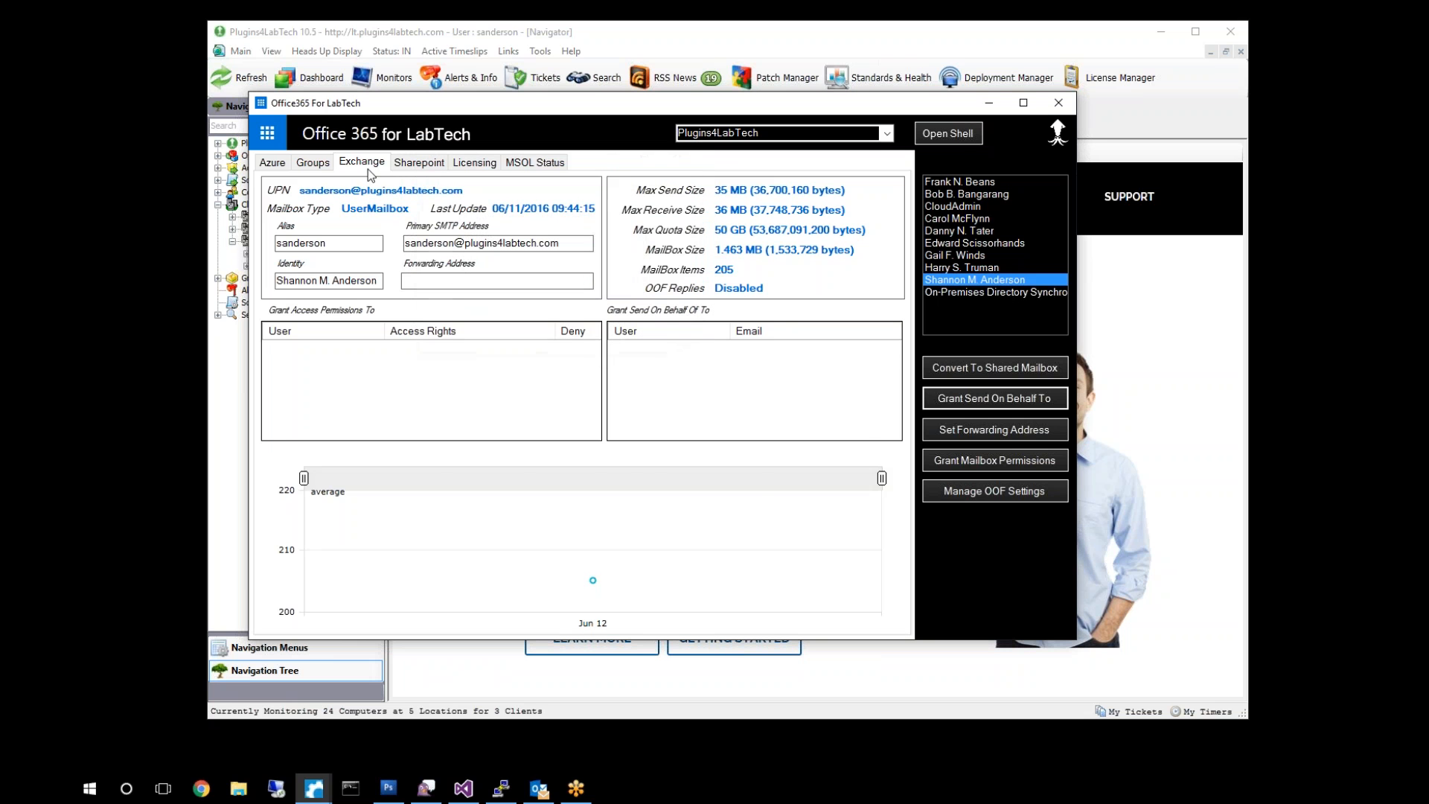
Reset the selected licensed user's Azure password by entering and confirming a new password, and close the MSOL Terminal when the update is done.
{"action": "left_click", "coordinate": [272, 164]}
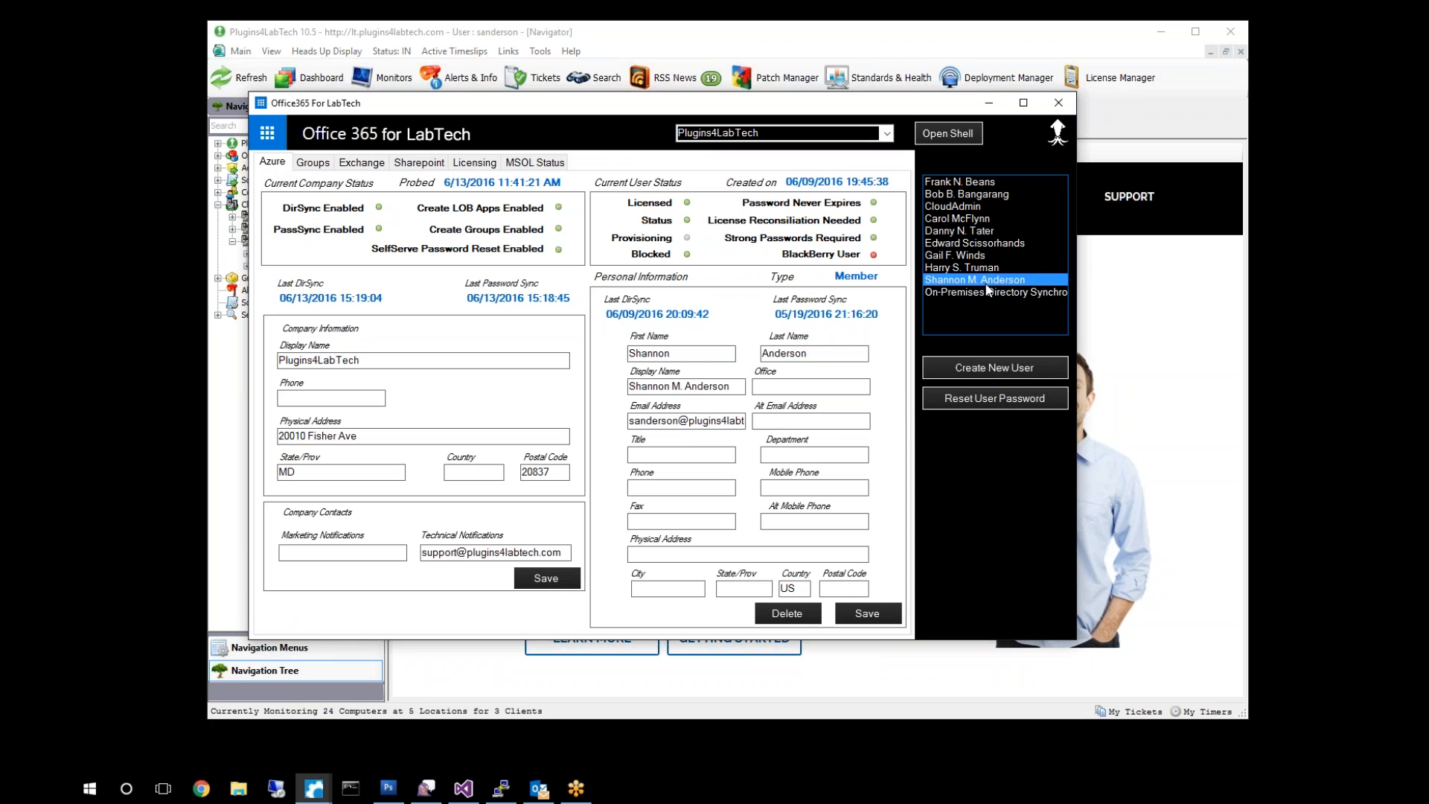
{"action": "left_click", "coordinate": [993, 400]}
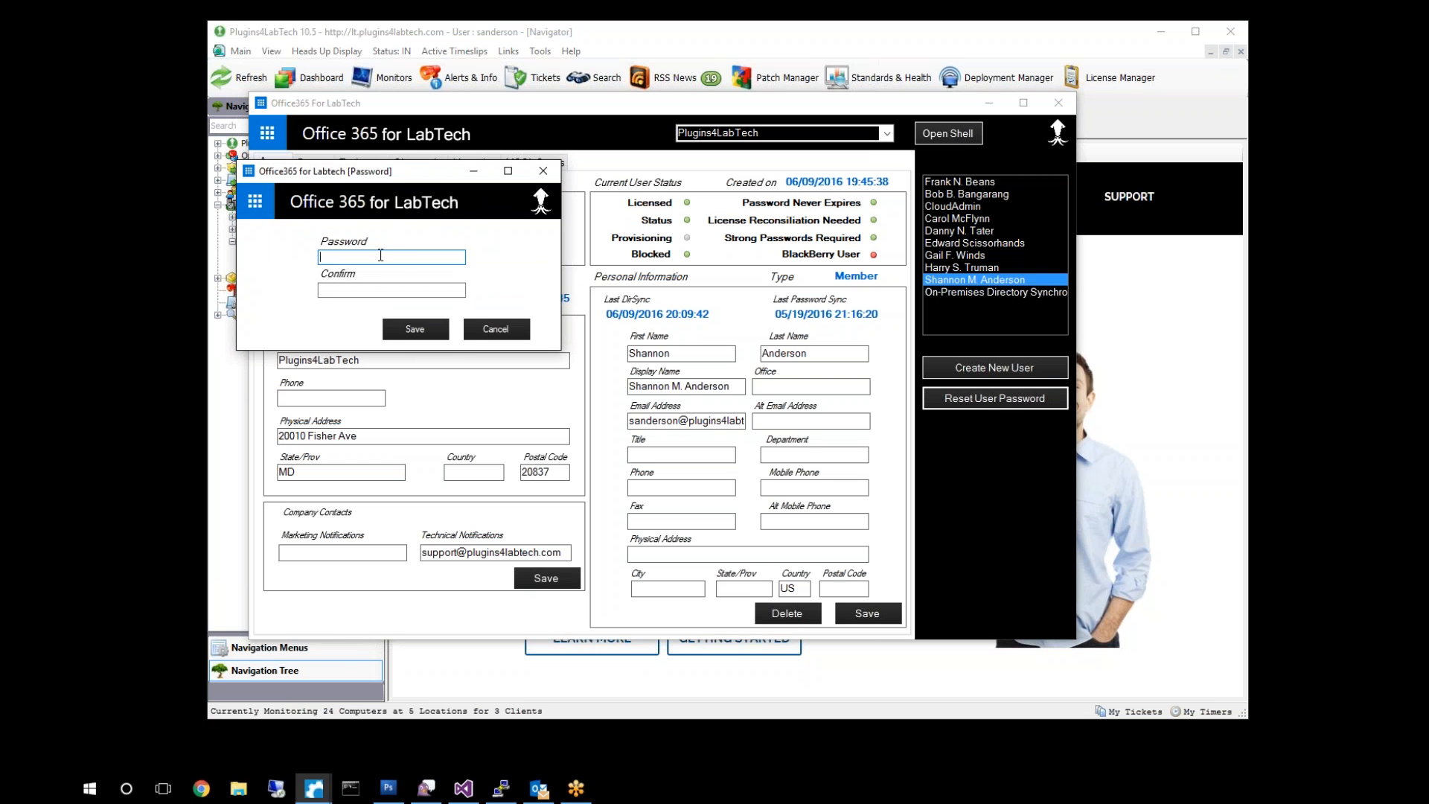
{"action": "type", "text": "•••••••••••••••"}
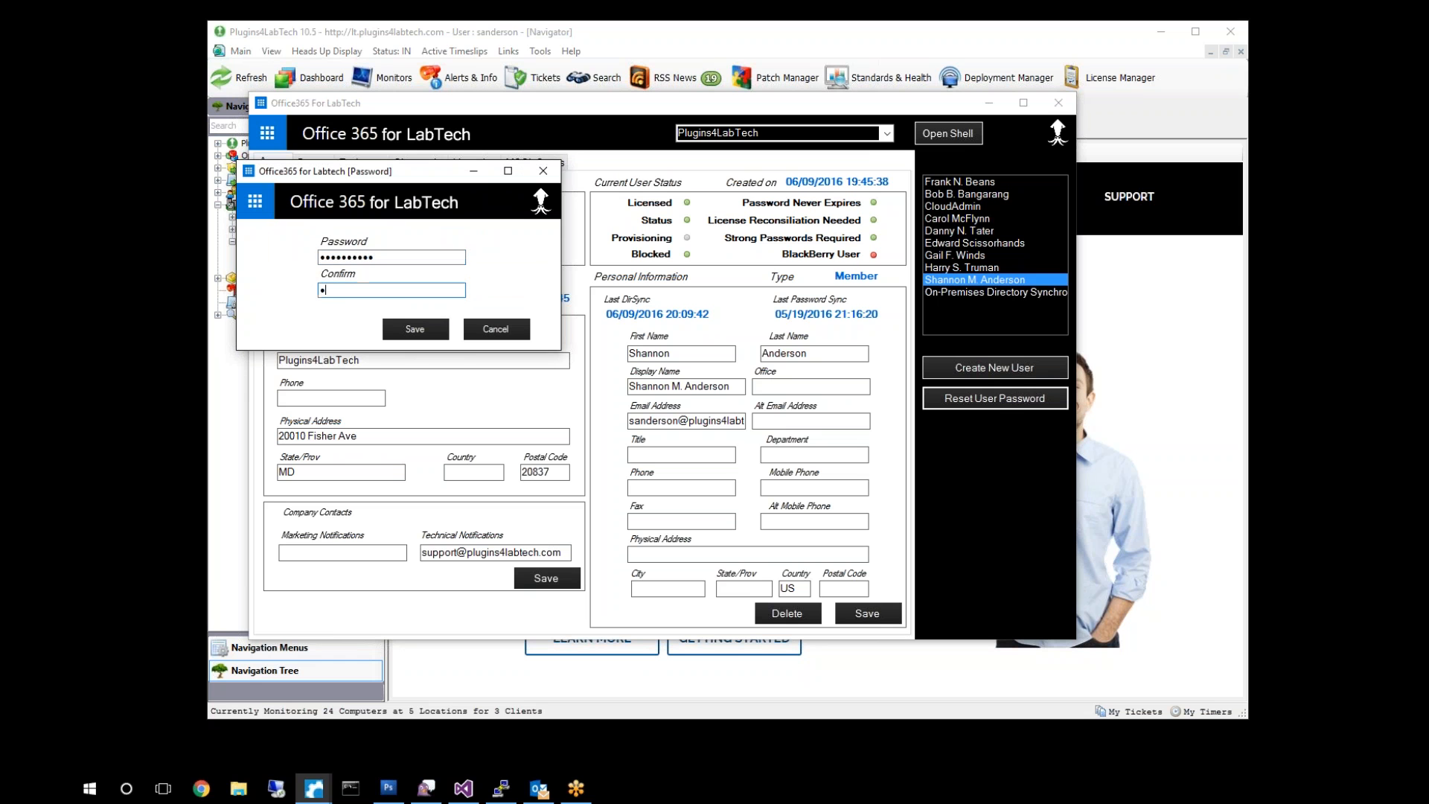
{"action": "type", "text": "•••••"}
{"action": "left_click", "coordinate": [414, 329]}
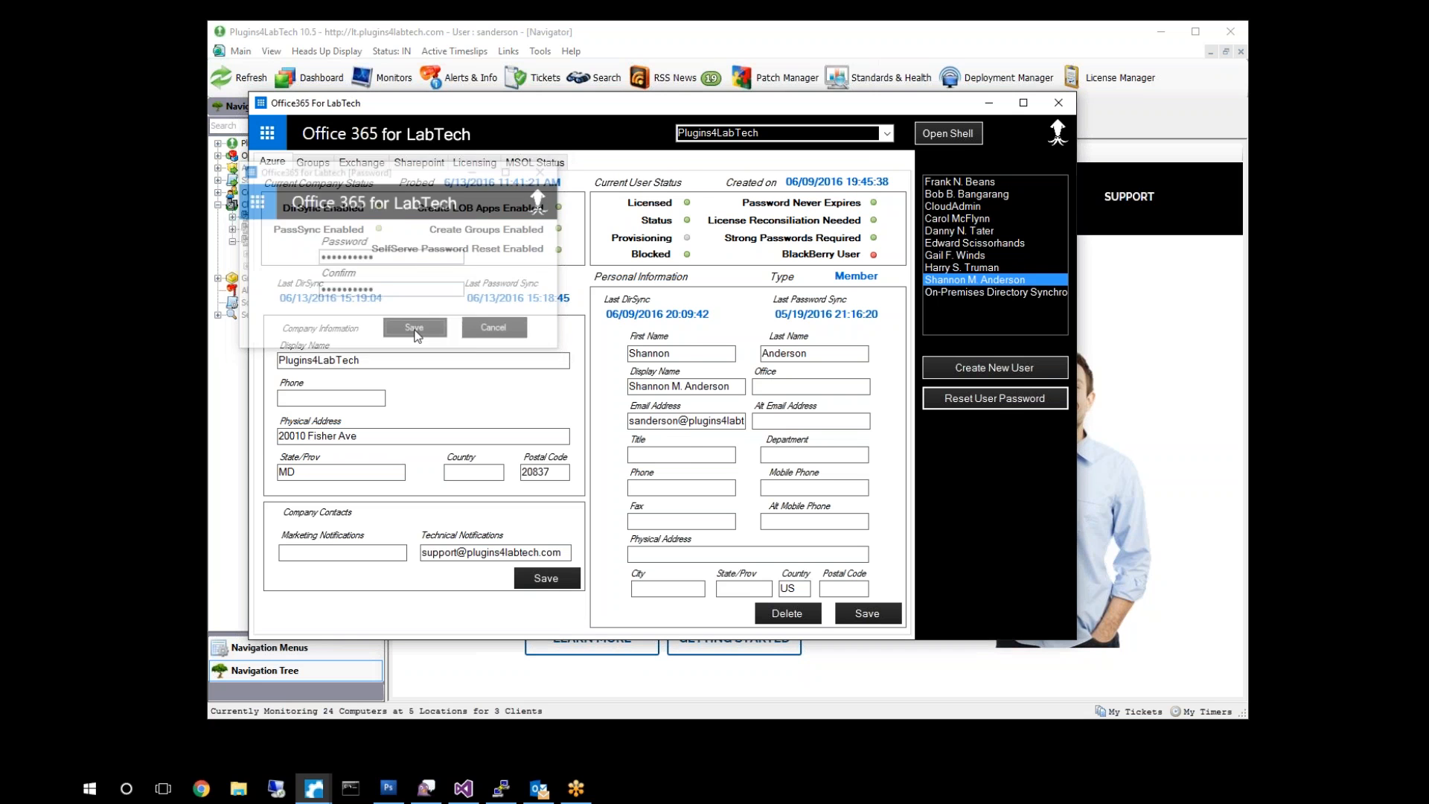
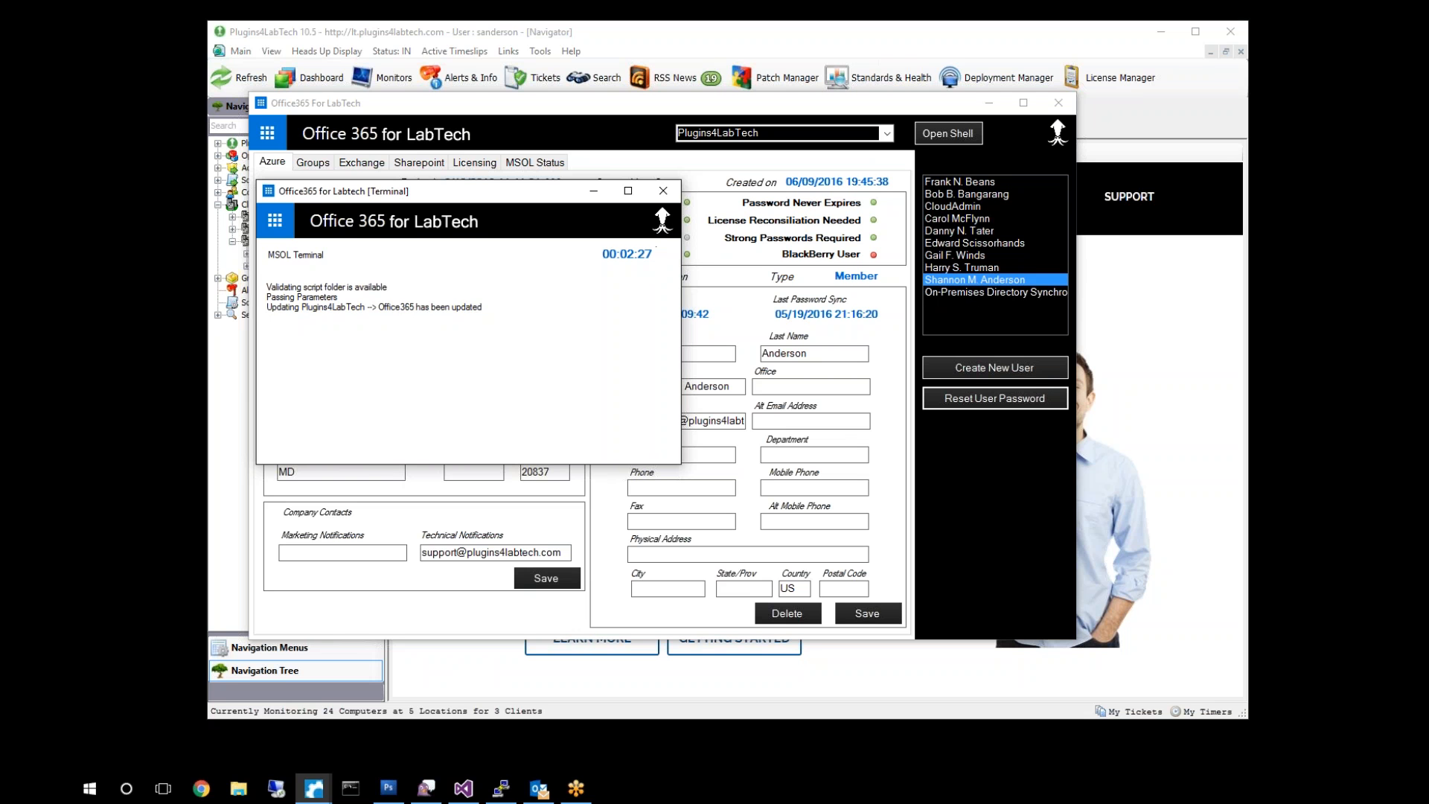
{"action": "left_click", "coordinate": [663, 192]}
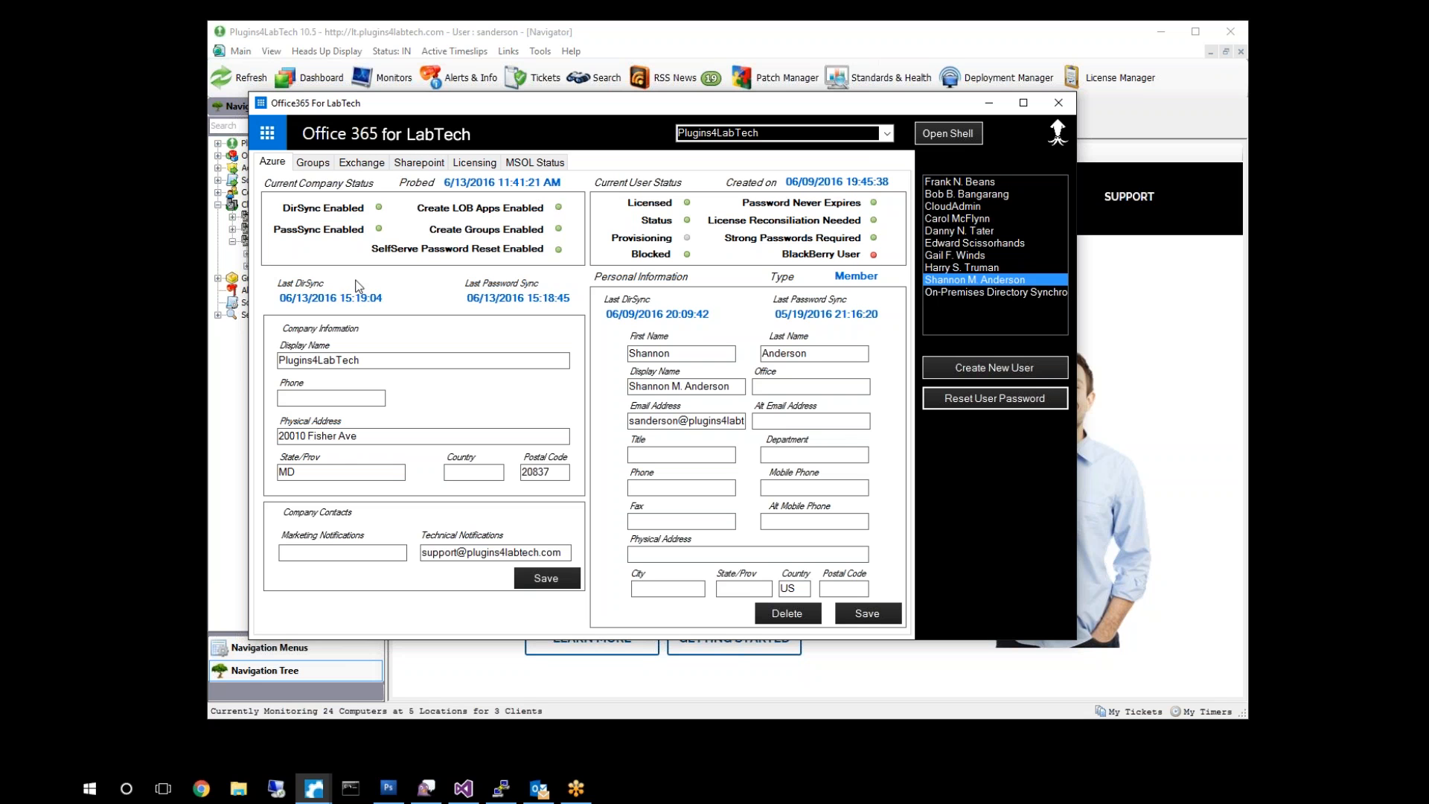
Try to remove the member of the Sales DL group and the Support DL group itself, declining both confirmations.
{"action": "left_click", "coordinate": [313, 162]}
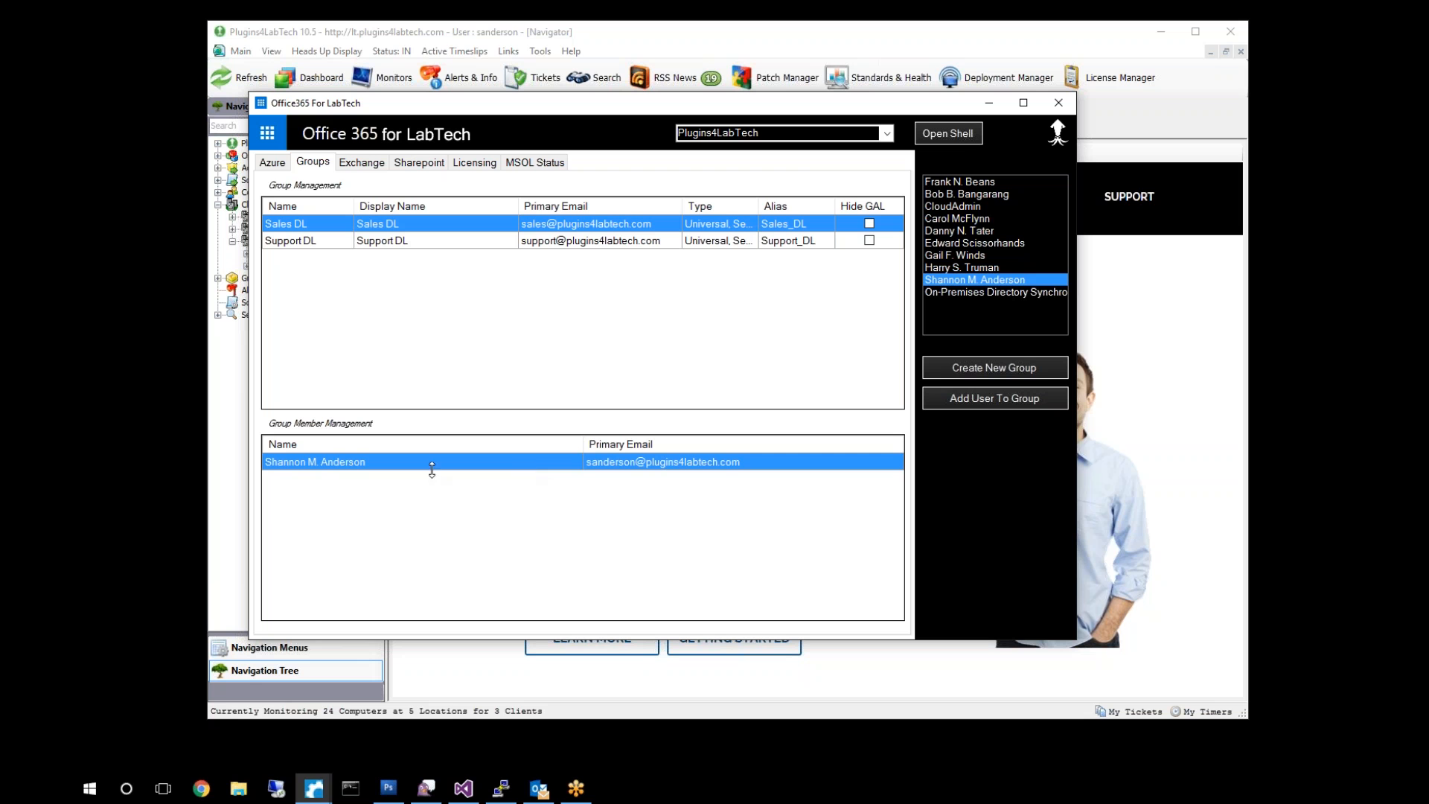
{"action": "double_click", "coordinate": [341, 463]}
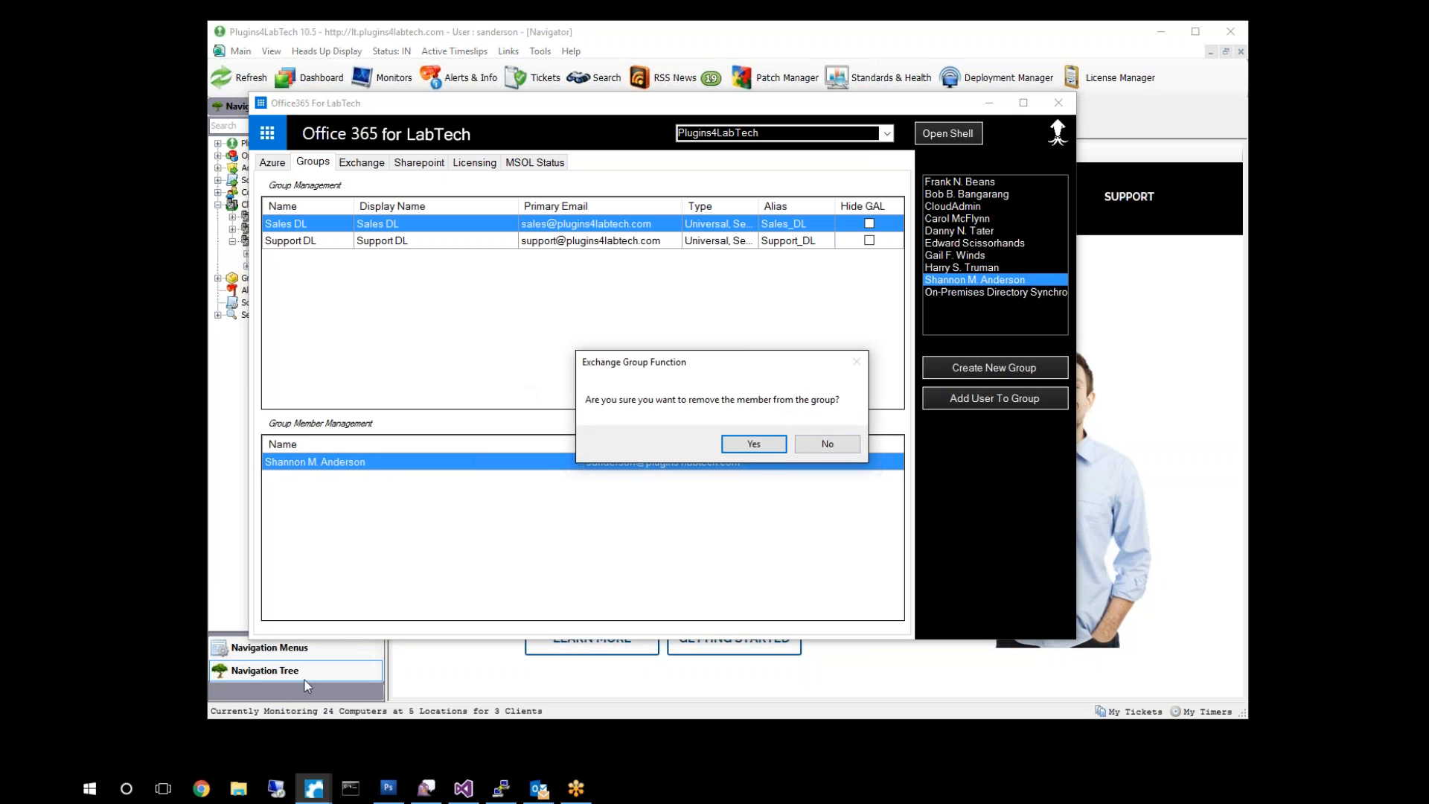
{"action": "left_click", "coordinate": [825, 444]}
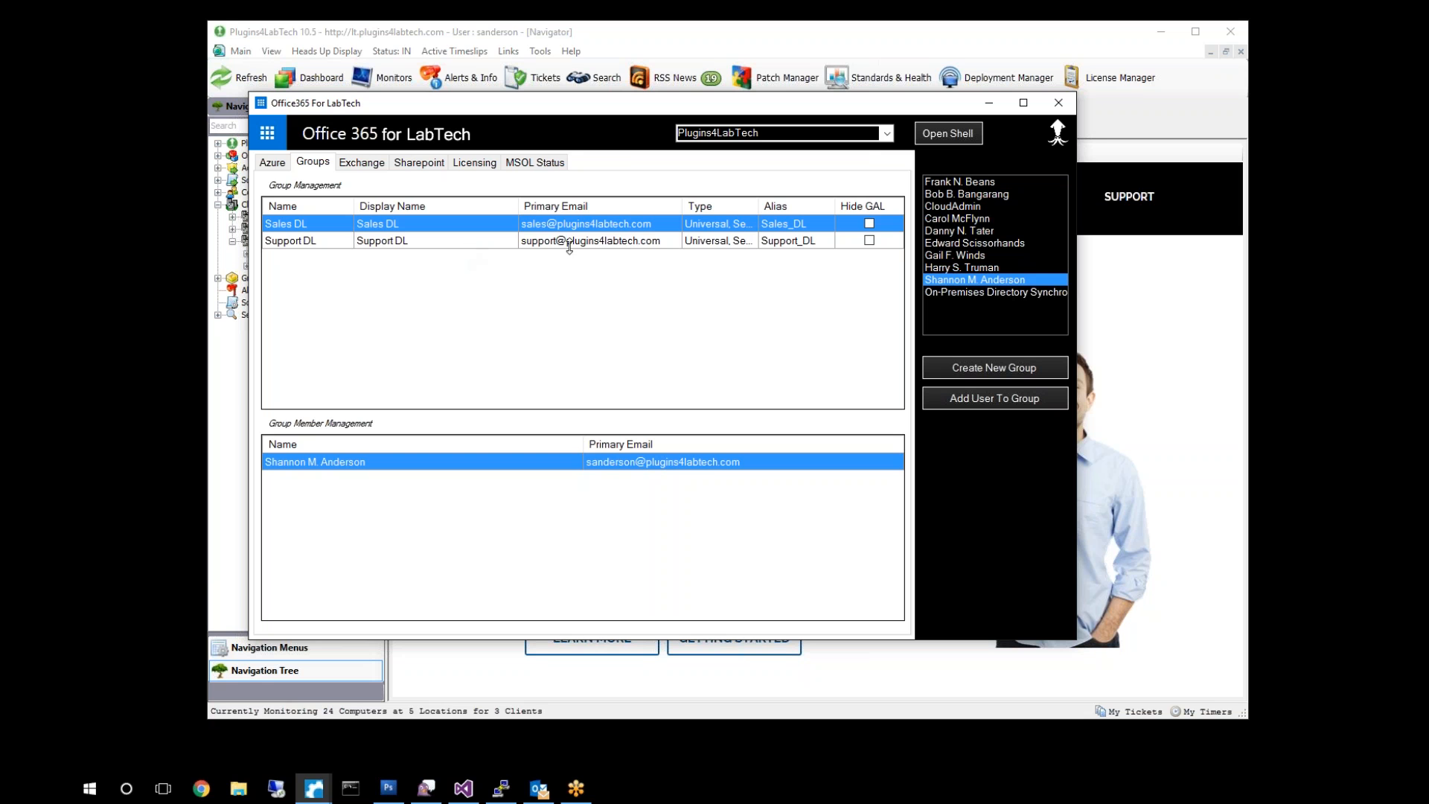
{"action": "left_click", "coordinate": [302, 243]}
{"action": "key", "text": "Delete"}
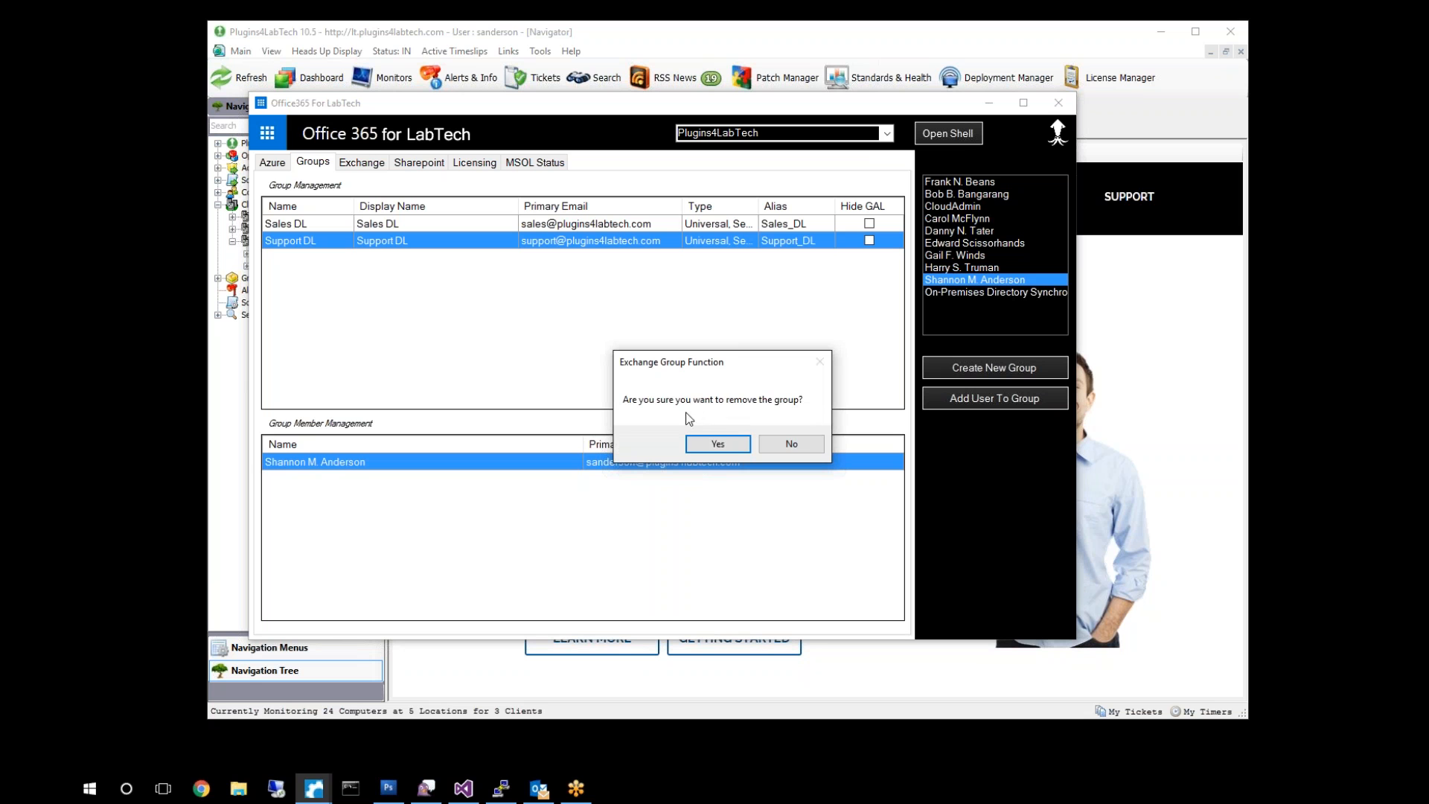
{"action": "left_click", "coordinate": [792, 444]}
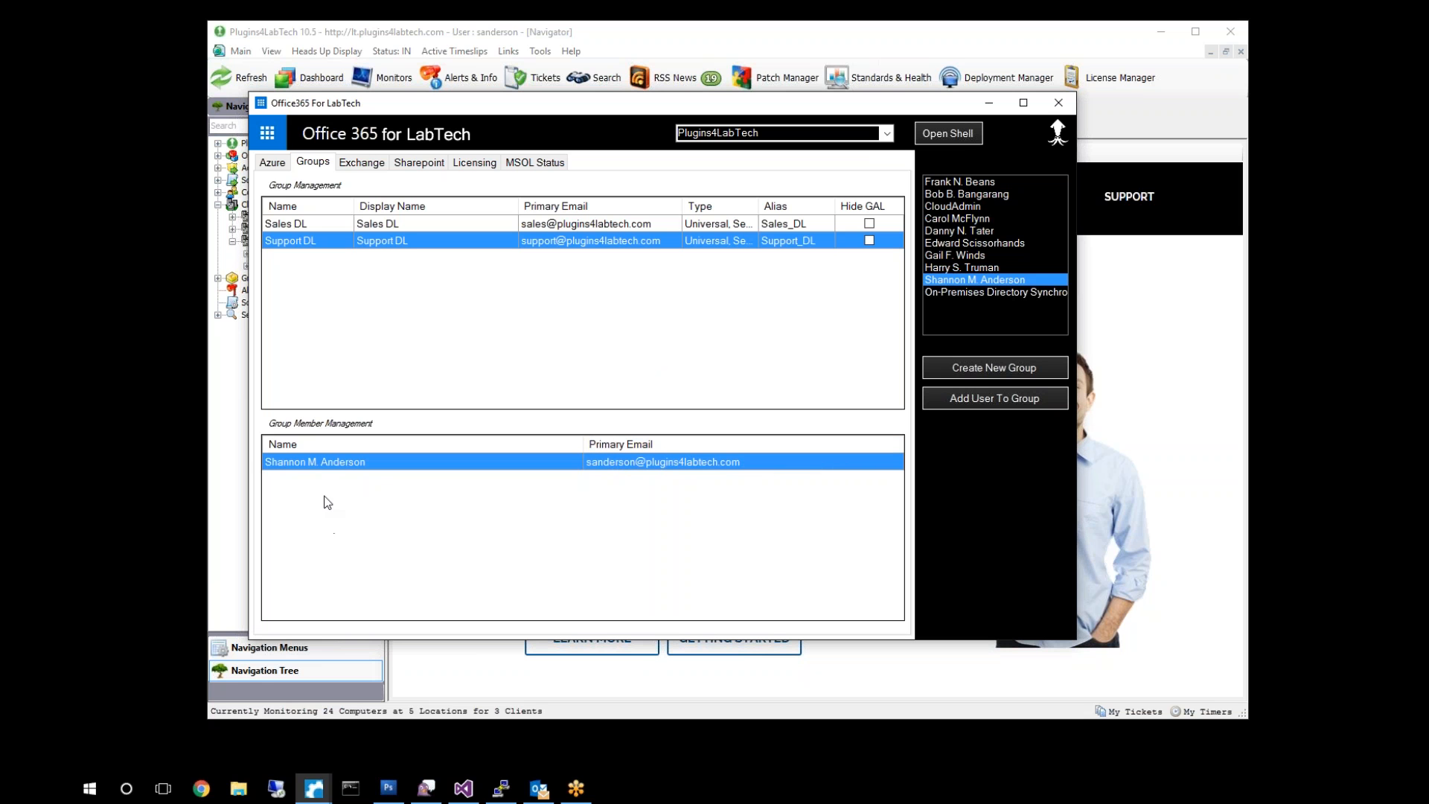
Try adding a user to the Support DL group, picking a user in the selection dialog and cancelling without saving.
{"action": "left_click", "coordinate": [961, 232]}
{"action": "left_click", "coordinate": [994, 405]}
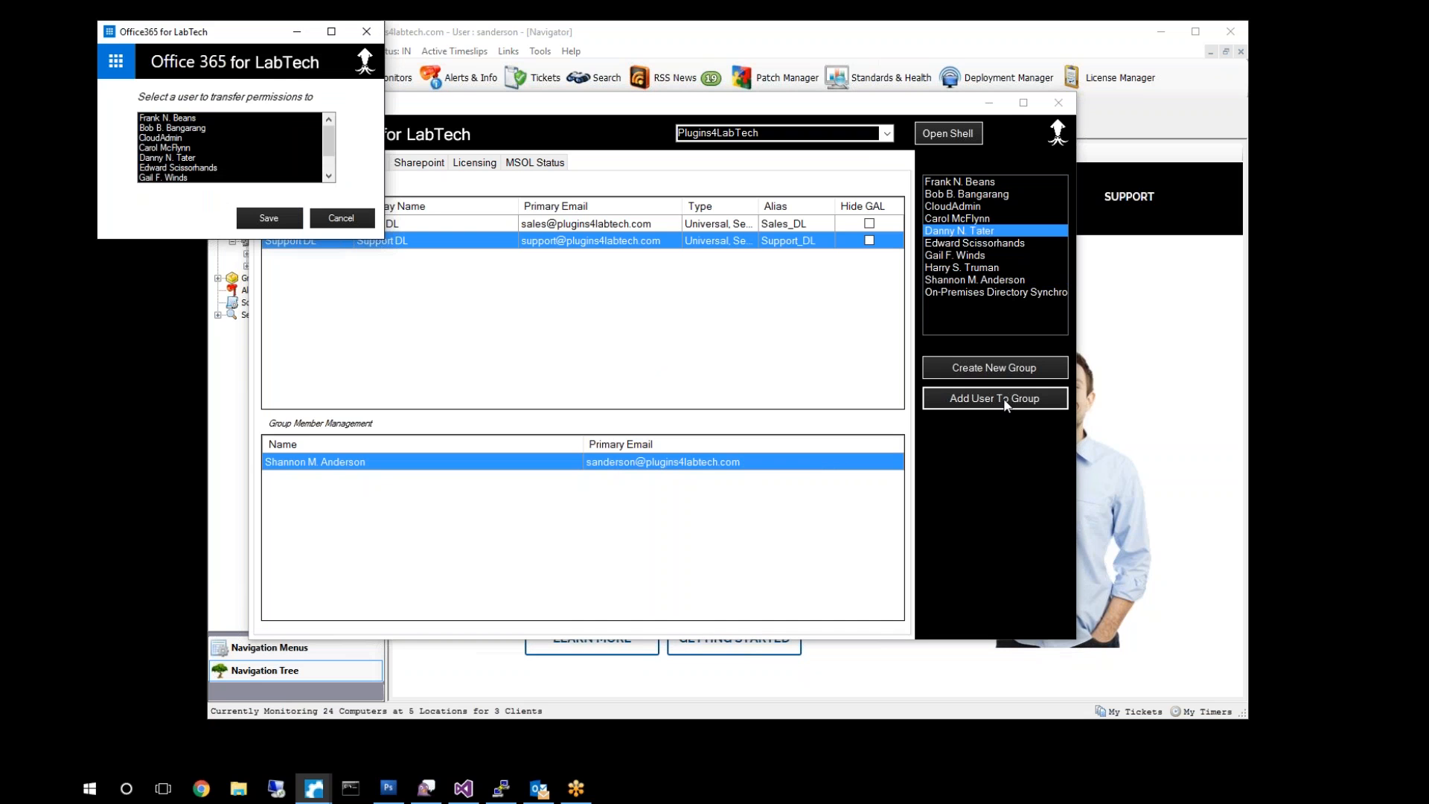
{"action": "mouse_move", "coordinate": [215, 41]}
{"action": "left_mouse_down"}
{"action": "mouse_move", "coordinate": [341, 135]}
{"action": "mouse_move", "coordinate": [569, 141]}
{"action": "left_mouse_up"}
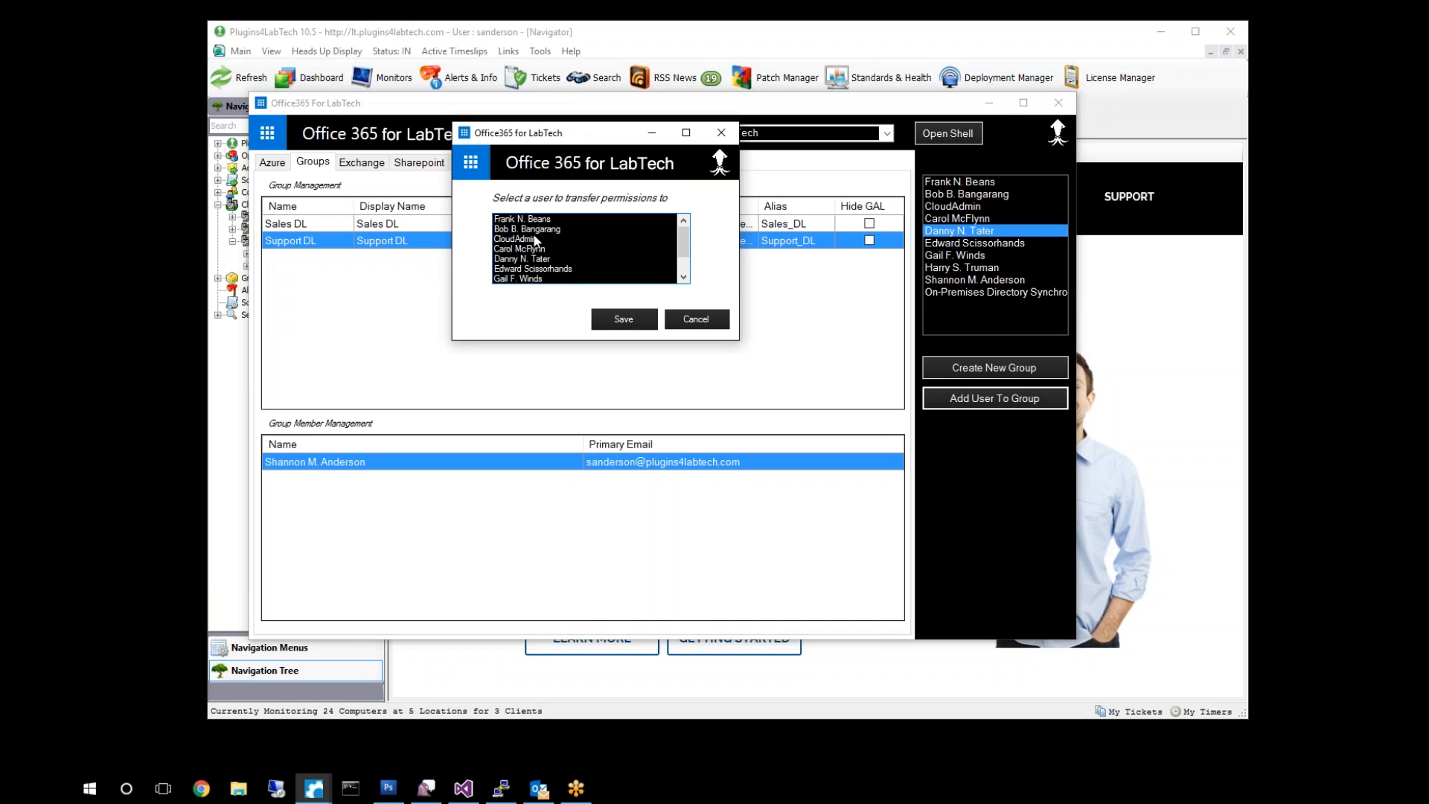
{"action": "left_click", "coordinate": [533, 229]}
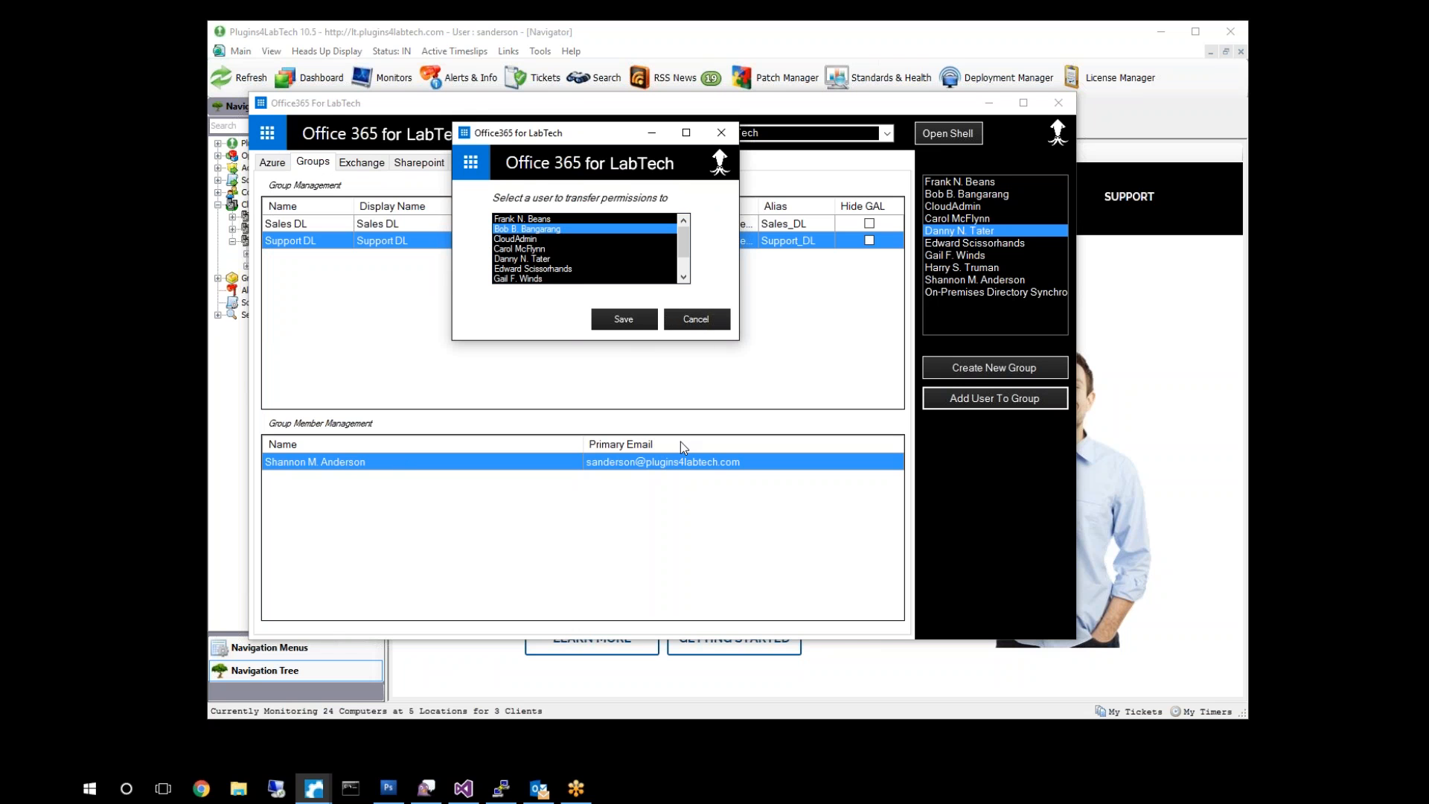
{"action": "left_click", "coordinate": [721, 326]}
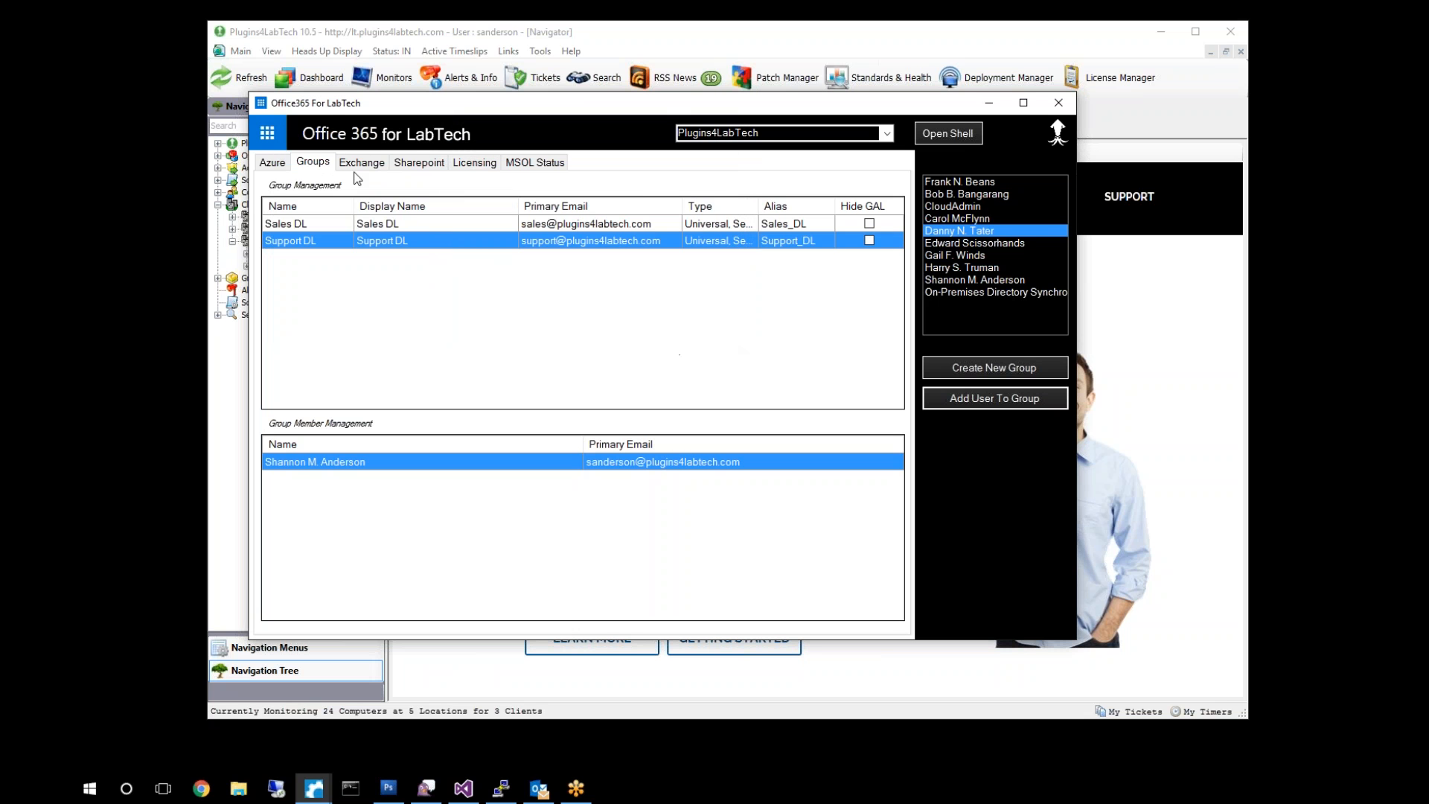
Review the licensed user's Exchange mailbox details, the SharePoint information, and the account and user license SKUs with their service plans.
{"action": "left_click", "coordinate": [373, 162]}
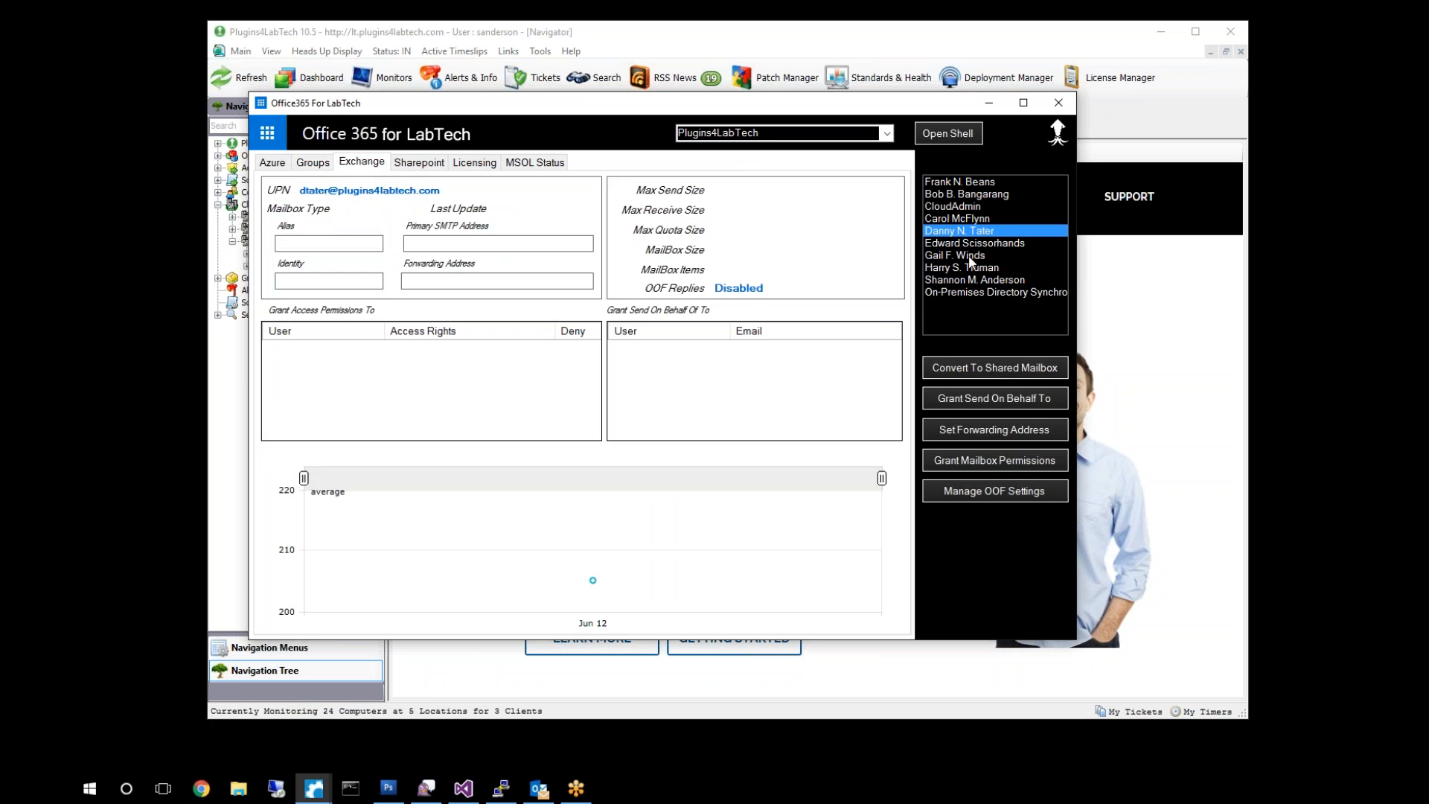
{"action": "left_click", "coordinate": [978, 279]}
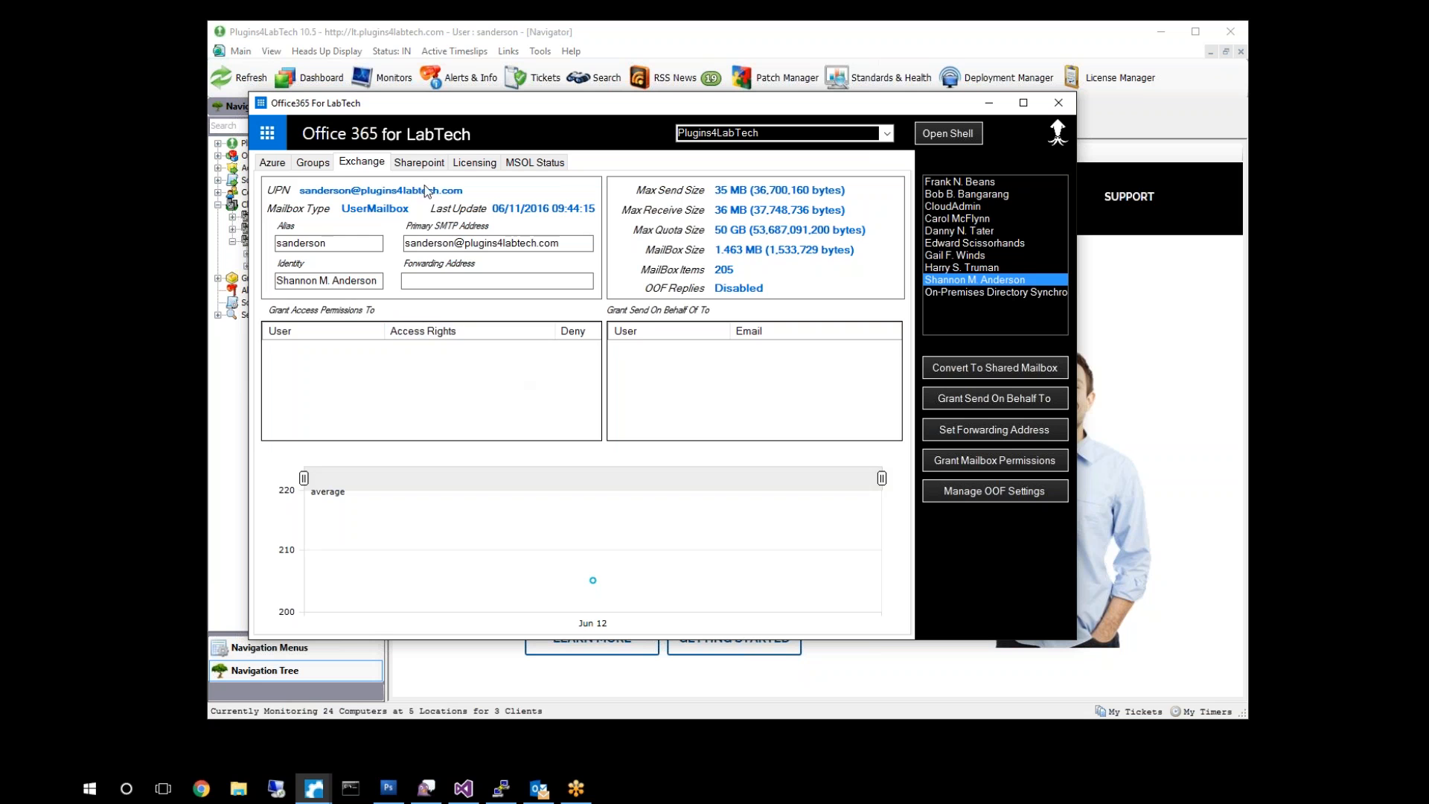
{"action": "left_click", "coordinate": [425, 162]}
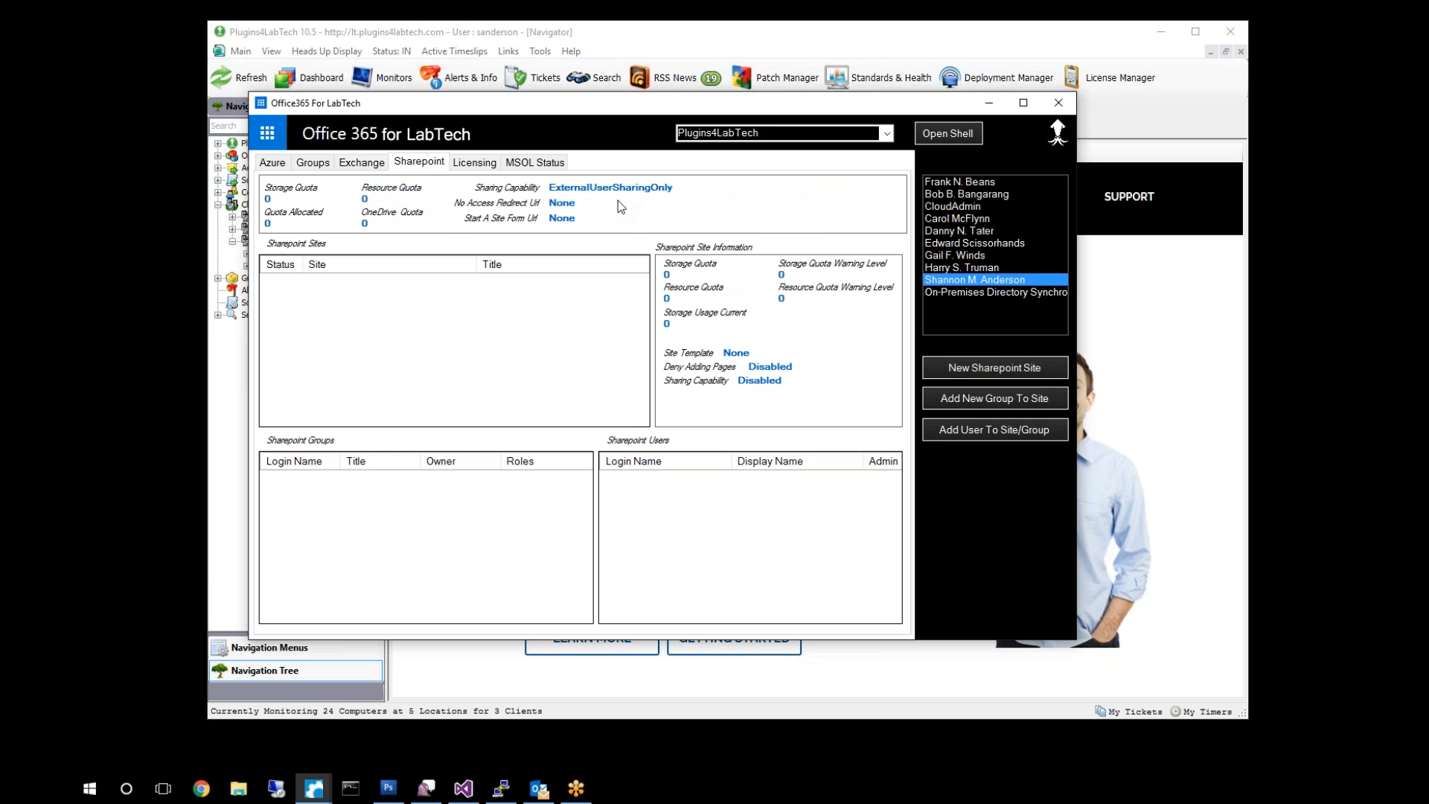
{"action": "double_click", "coordinate": [771, 131]}
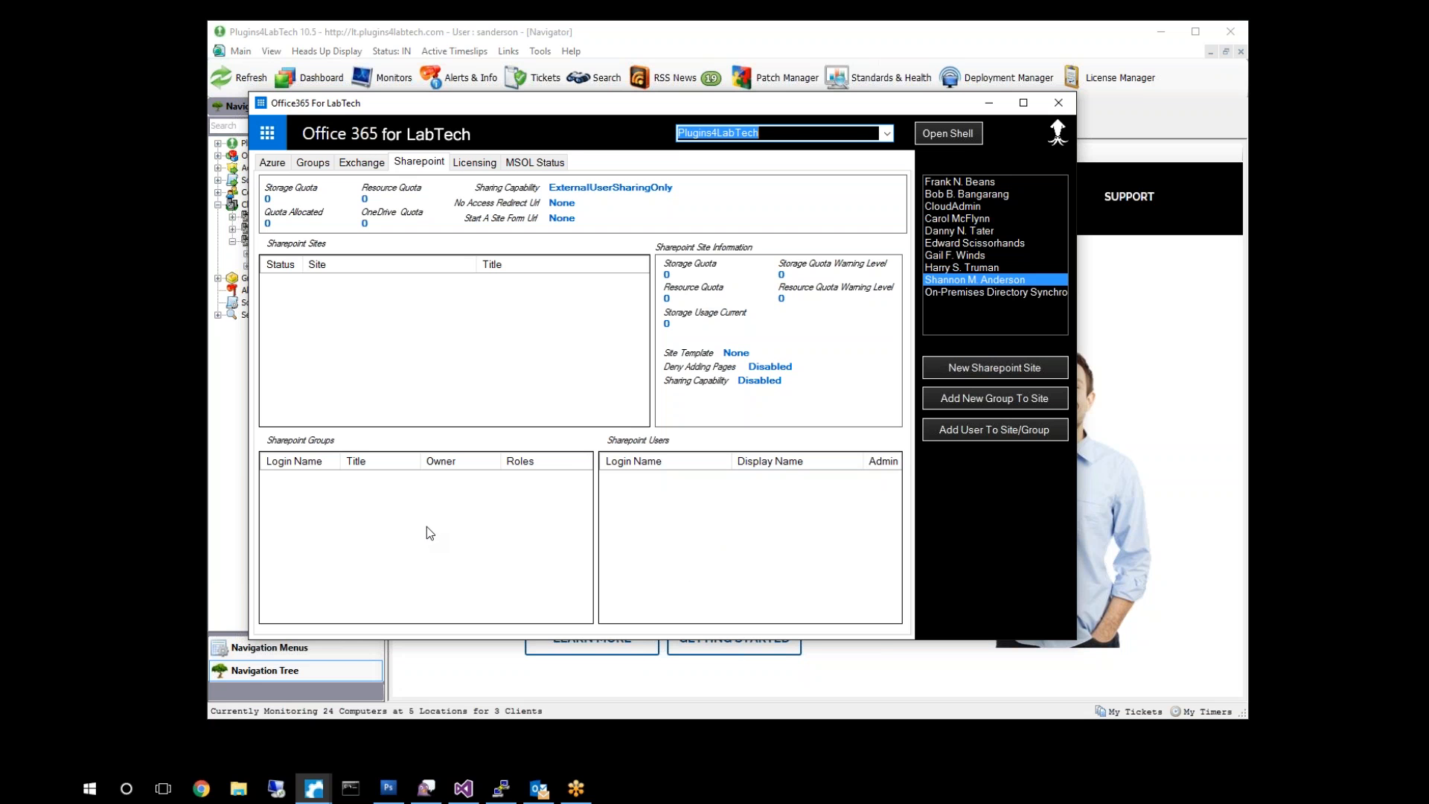
{"action": "left_click", "coordinate": [476, 165]}
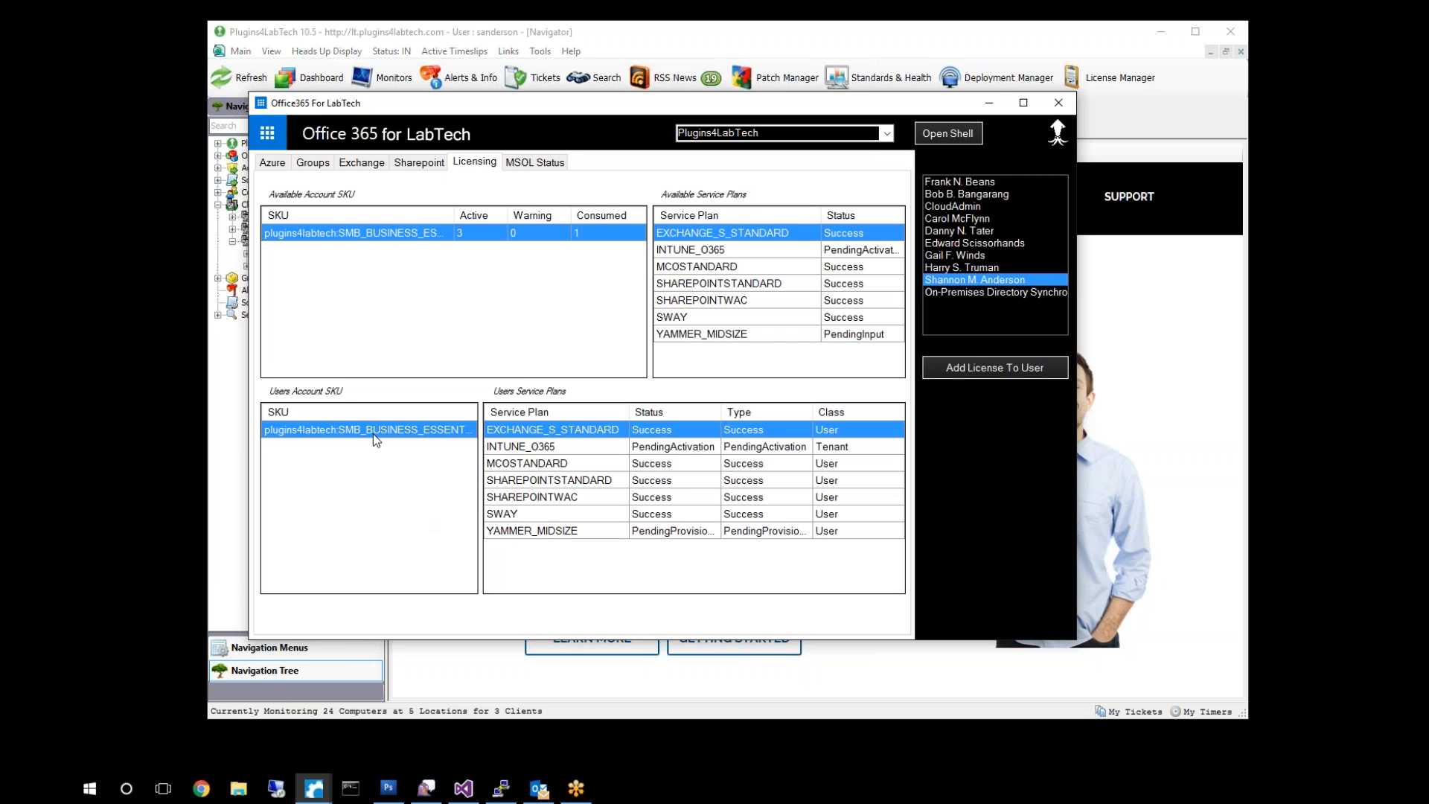
{"action": "left_click", "coordinate": [396, 235]}
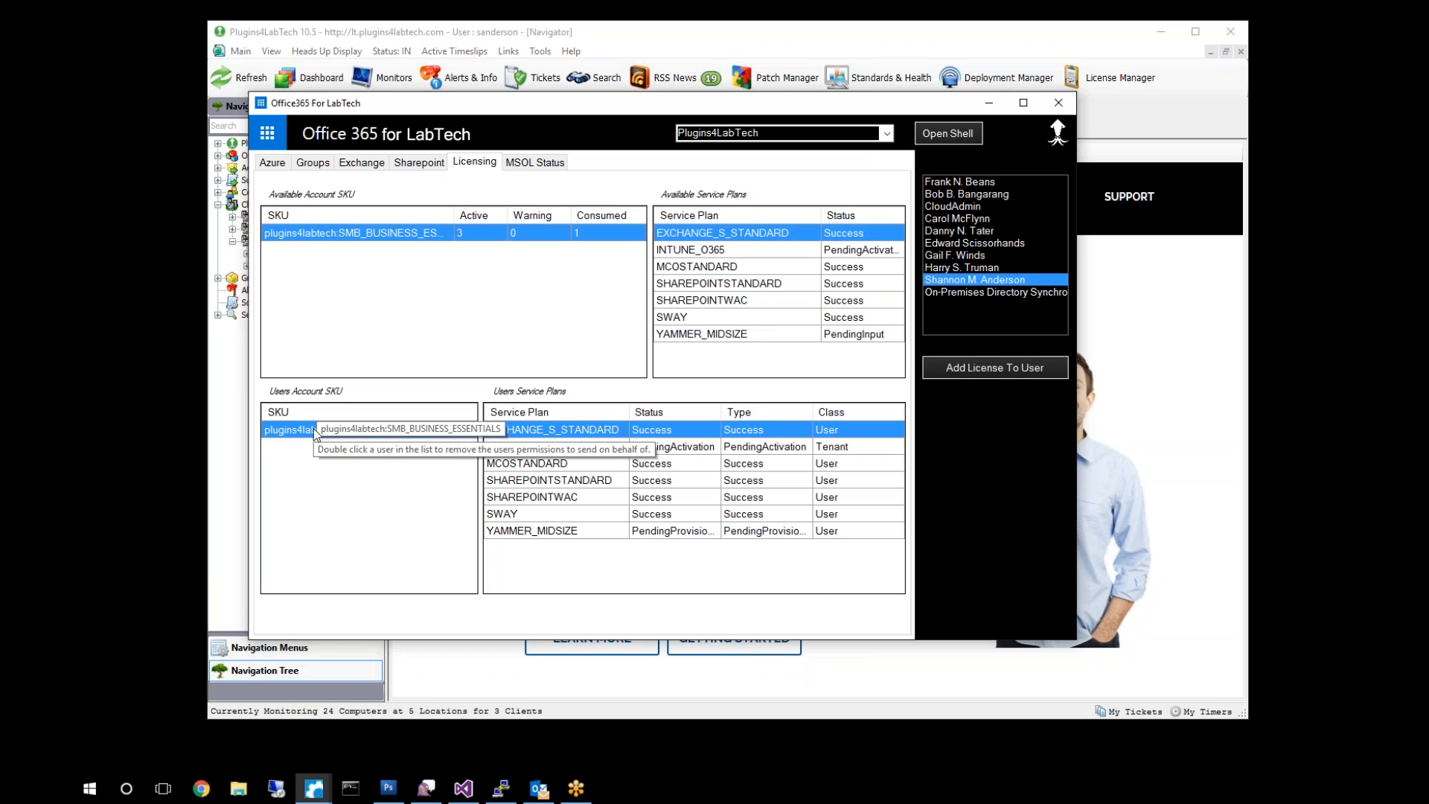
Read through the MSOL Status reports for the Office 365 Portal events MO66110 and MO69359.
{"action": "left_click", "coordinate": [519, 162]}
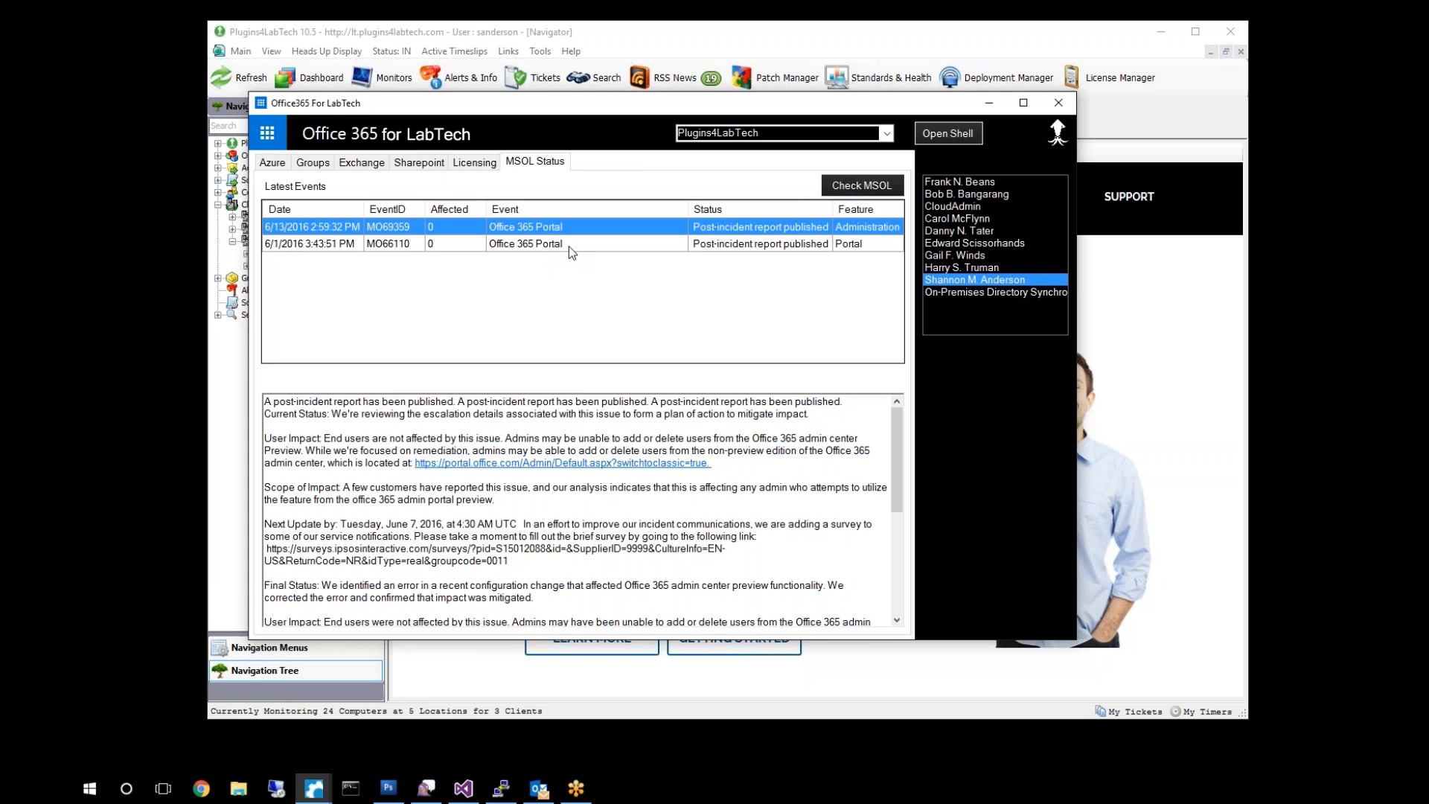
{"action": "left_click", "coordinate": [502, 245]}
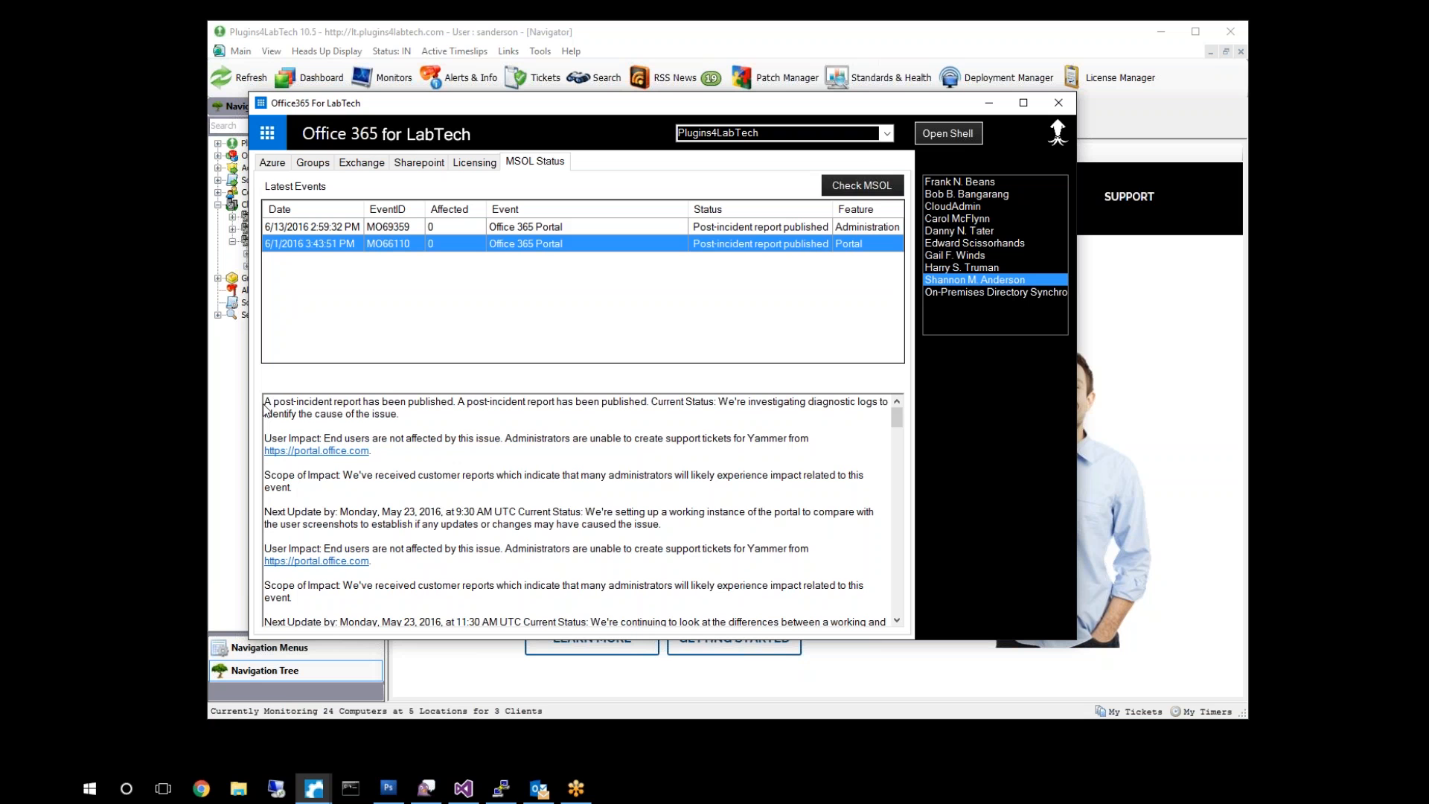
{"action": "left_click_drag", "start_coordinate": [265, 402], "coordinate": [459, 680]}
{"action": "scroll", "coordinate": [526, 484], "scroll_direction": "up", "scroll_amount": 6}
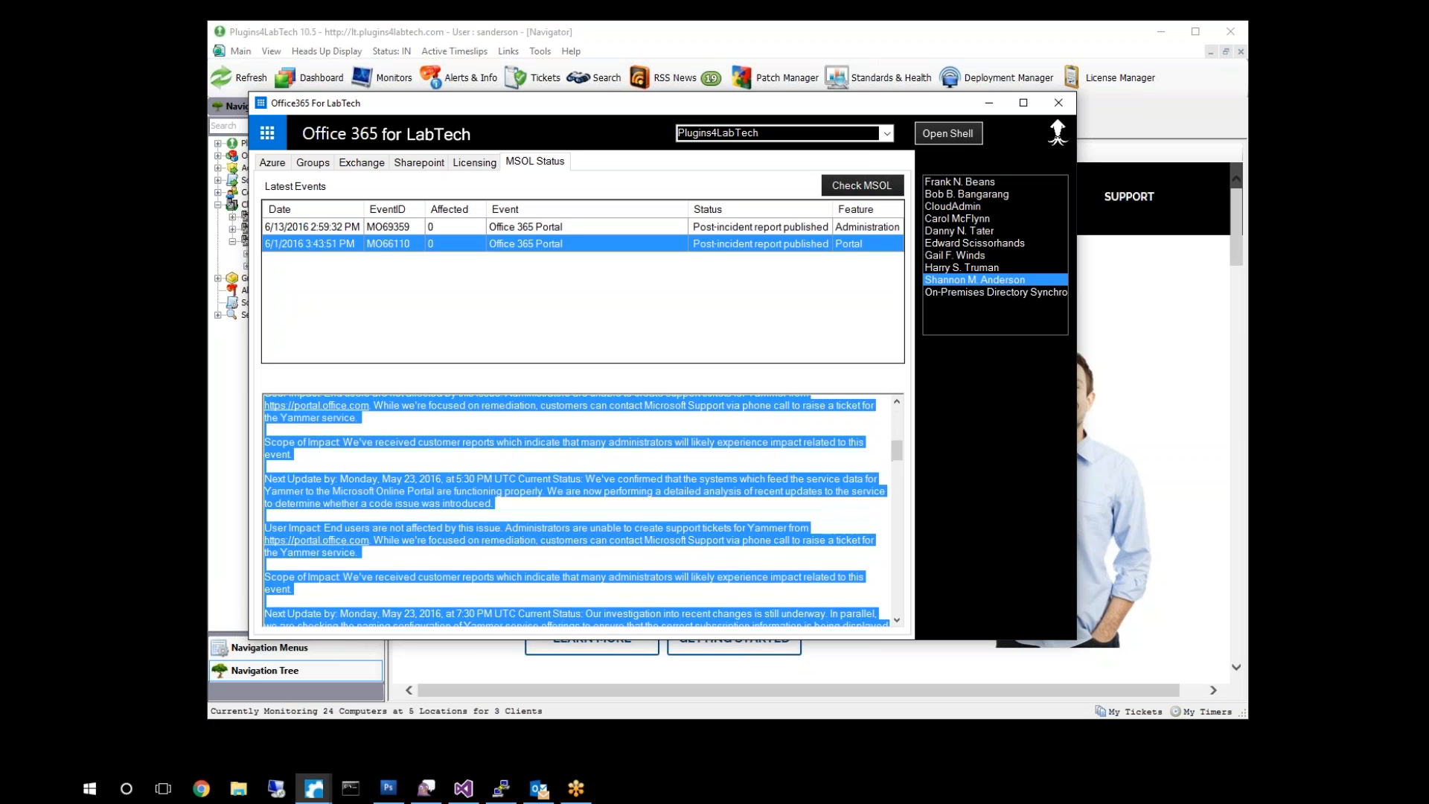
{"action": "left_click", "coordinate": [545, 229]}
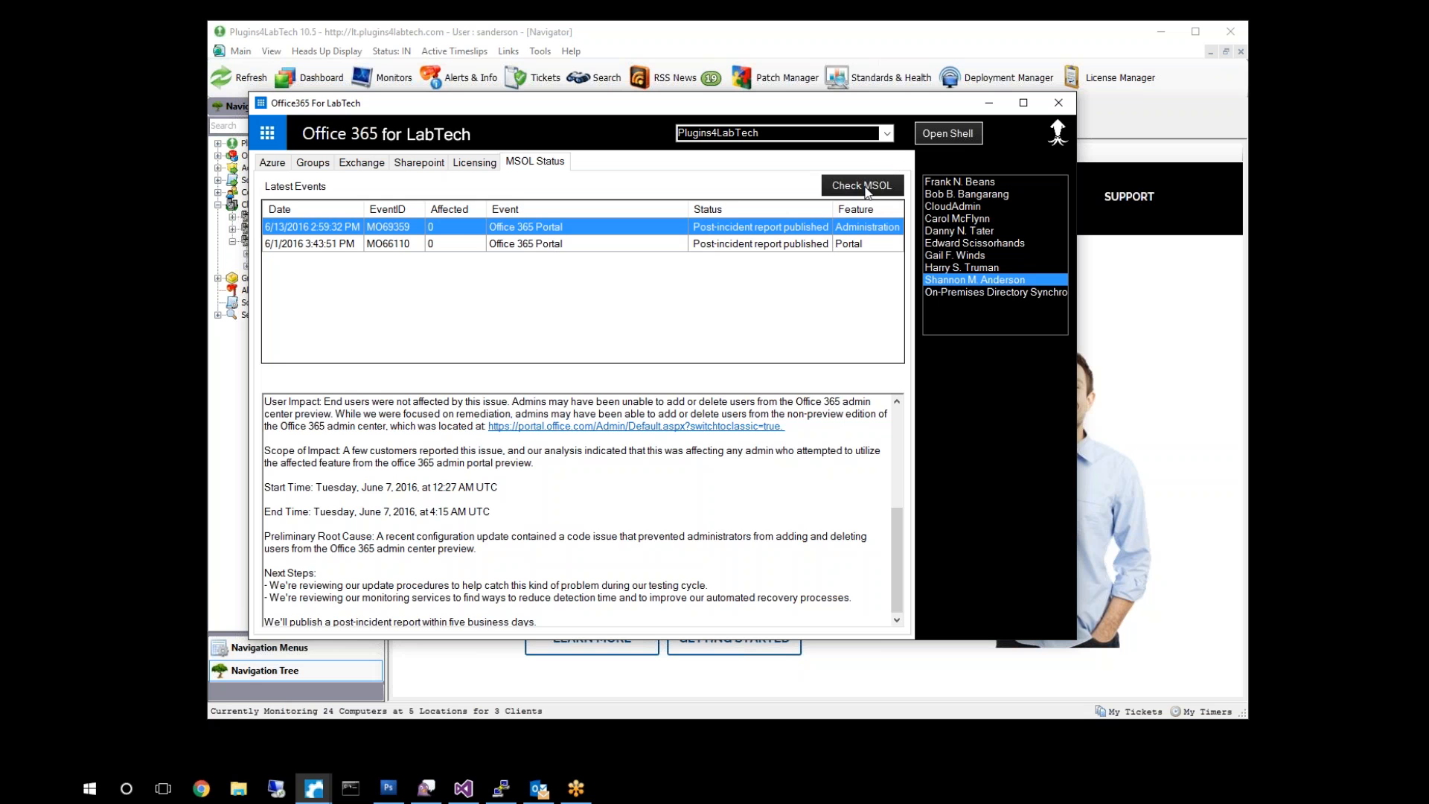
Examine the Azure status indicators for the user's password expiry, strong passwords and blocking, and the company's DirSync and LOB app settings.
{"action": "left_click", "coordinate": [272, 163]}
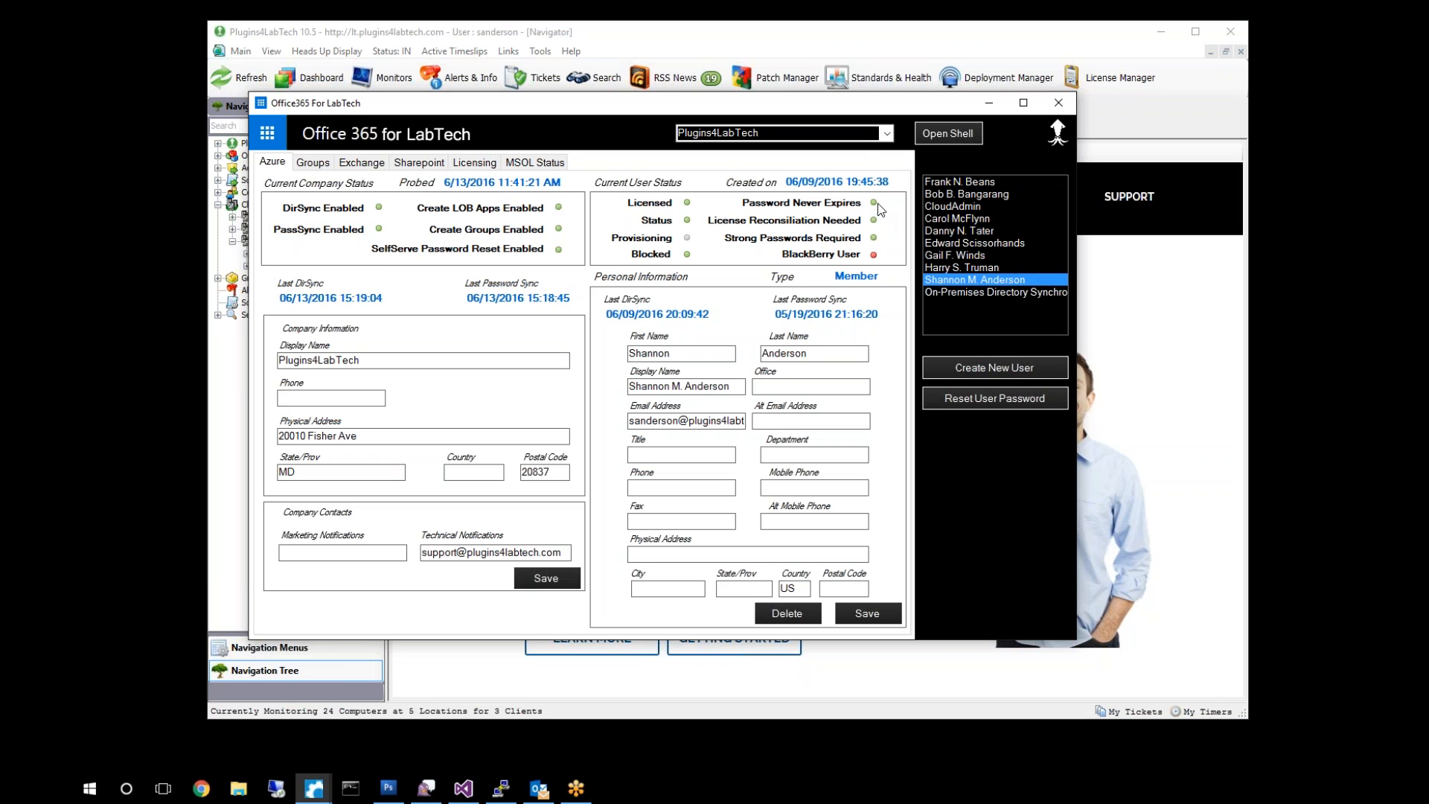
{"action": "mouse_move", "coordinate": [874, 203]}
{"action": "mouse_move", "coordinate": [874, 238]}
{"action": "mouse_move", "coordinate": [688, 258]}
{"action": "mouse_move", "coordinate": [380, 211]}
{"action": "mouse_move", "coordinate": [562, 212]}
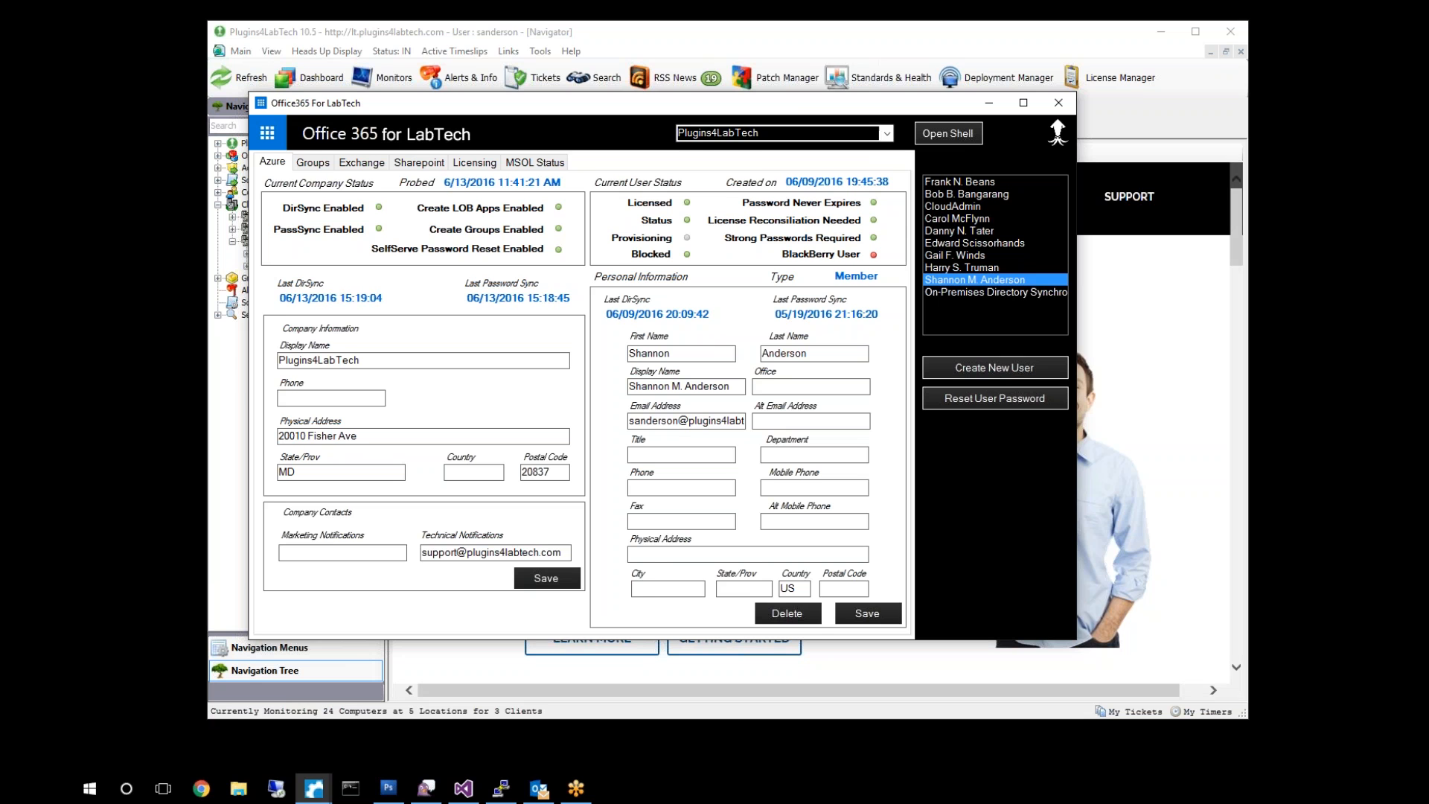
Open an Office365 PowerShell session for Plugins4LabTech, list its users with get-msoluser, and reposition the shell window over the plugin.
{"action": "left_click_drag", "start_coordinate": [796, 109], "coordinate": [807, 108]}
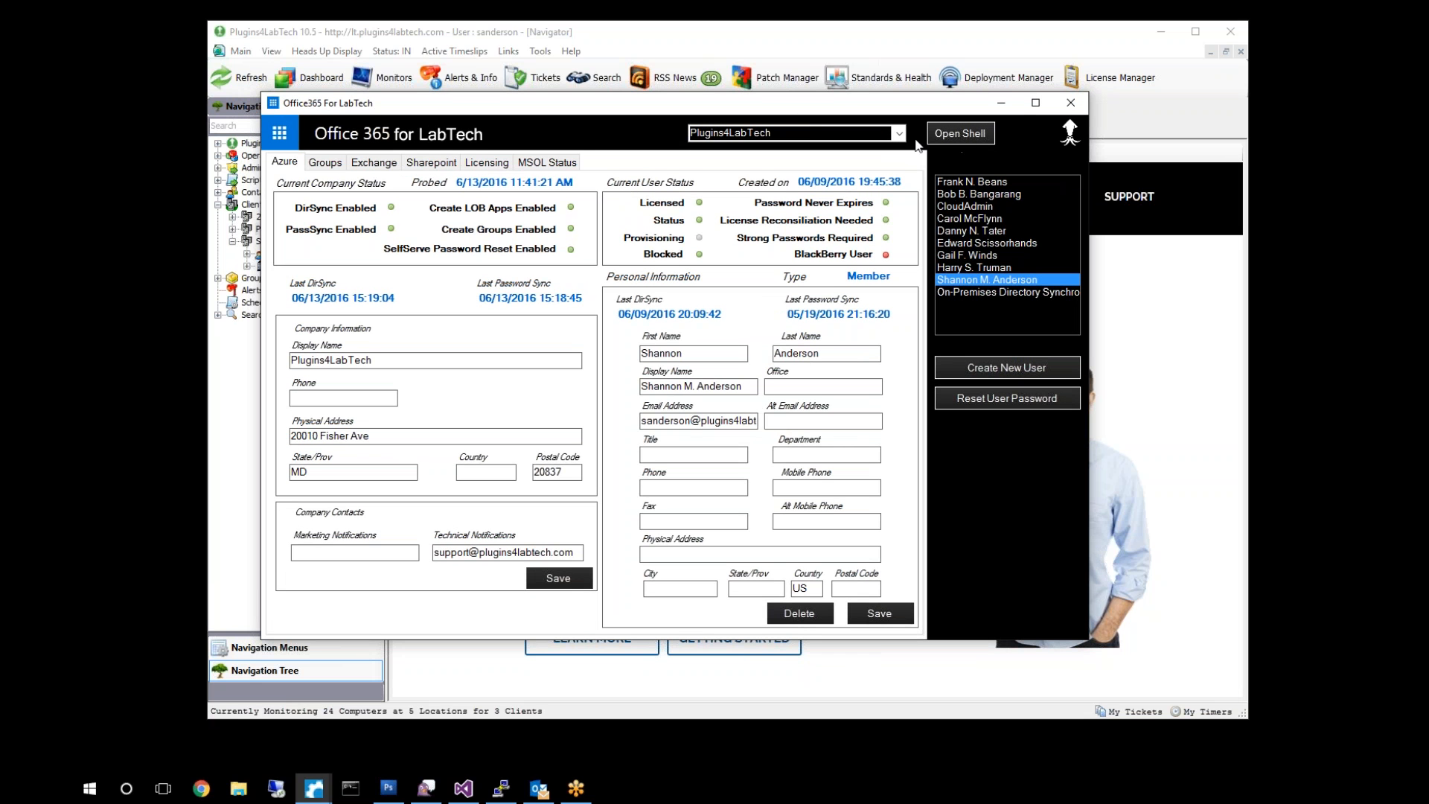
{"action": "left_click", "coordinate": [899, 133]}
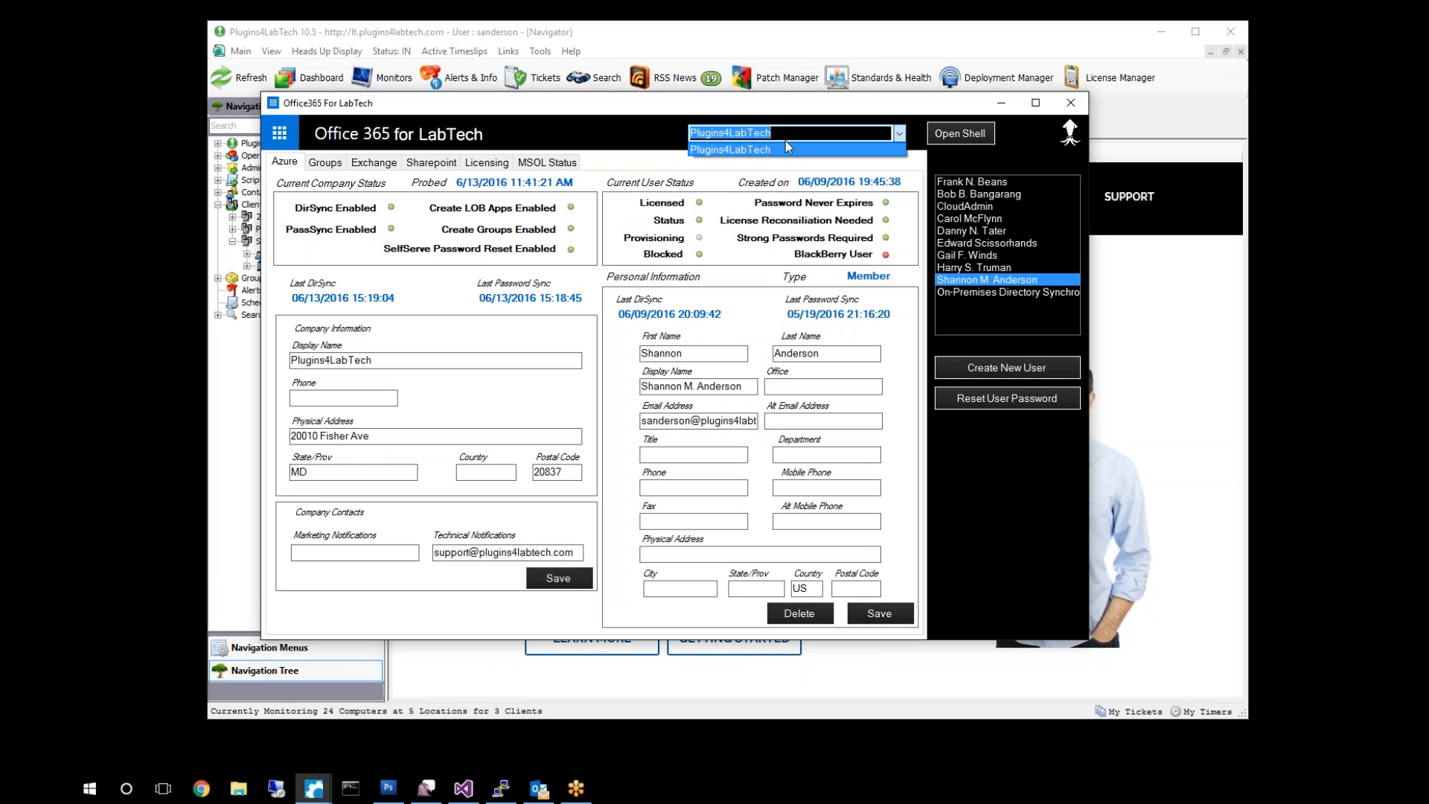
{"action": "left_click", "coordinate": [756, 147]}
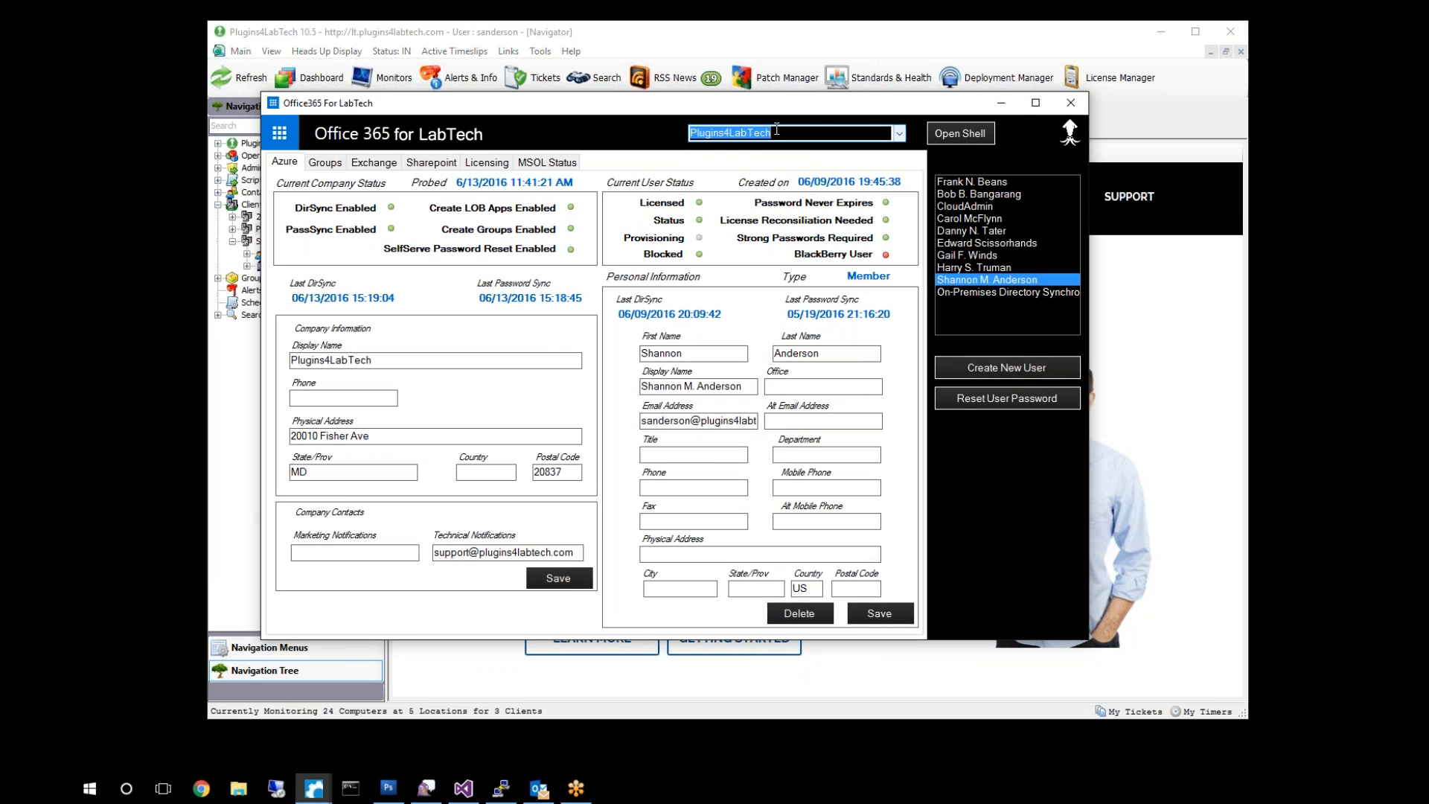
{"action": "left_click", "coordinate": [962, 136]}
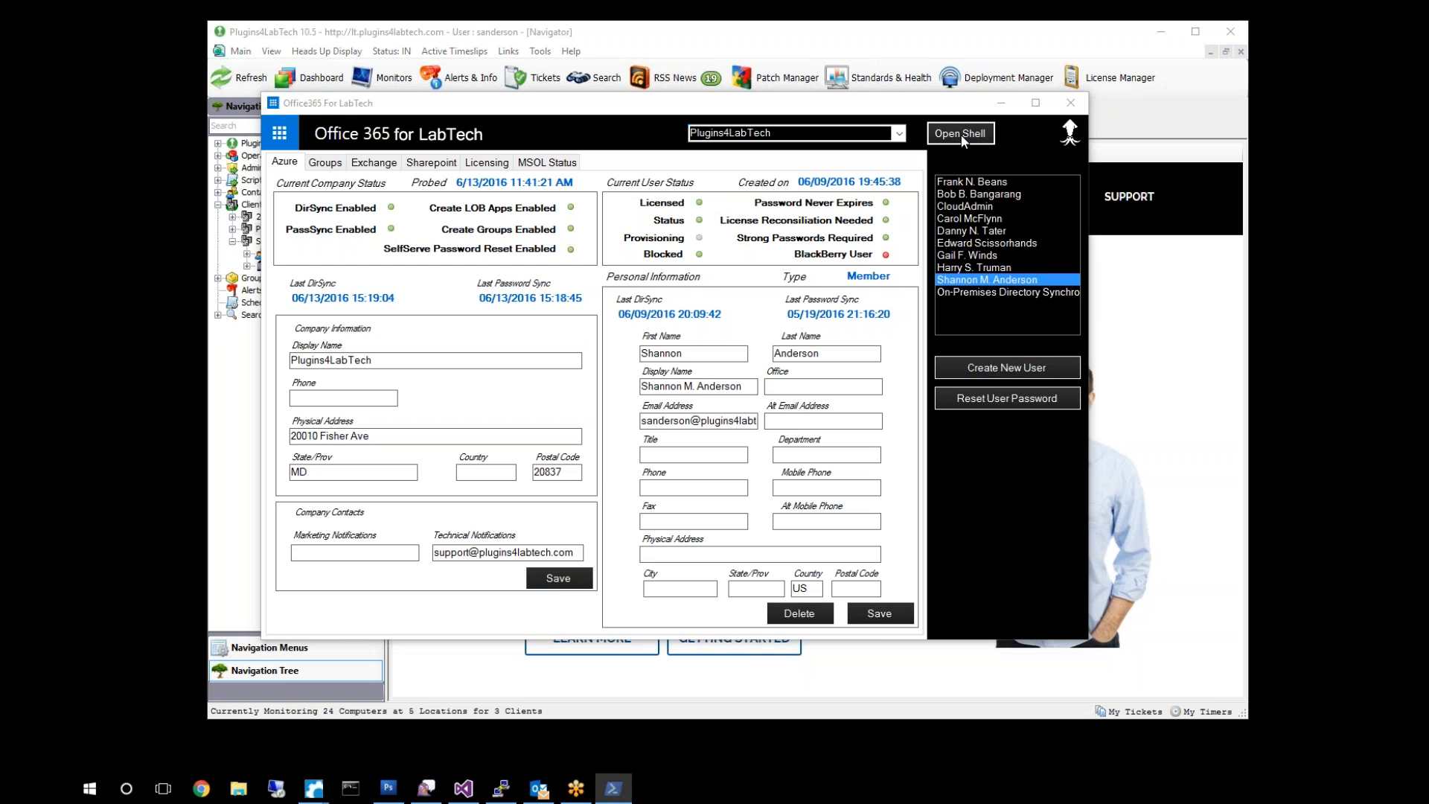
{"action": "left_click_drag", "start_coordinate": [469, 178], "coordinate": [463, 98]}
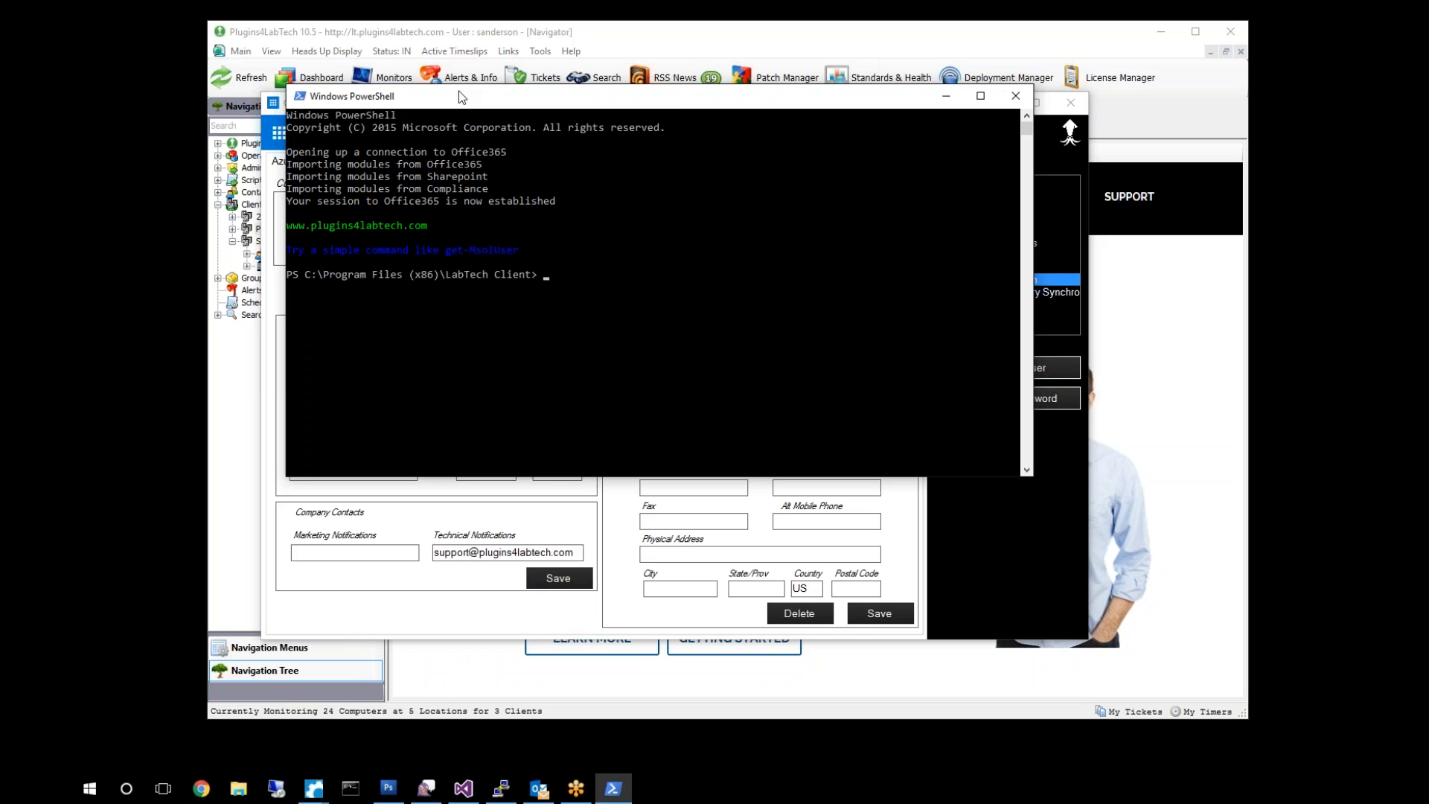
{"action": "type", "text": "get-msoluser"}
{"action": "key", "text": "Return"}
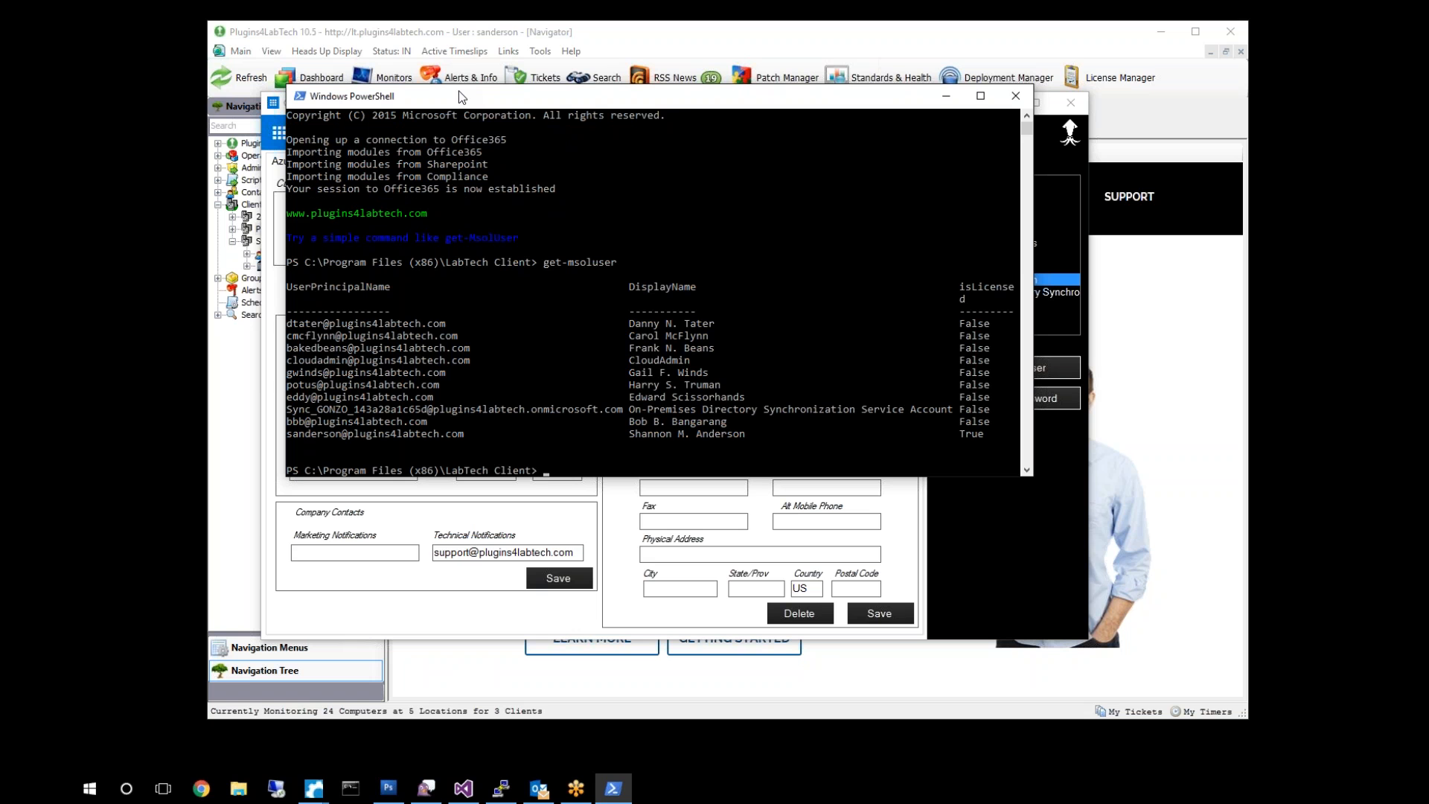
{"action": "left_click_drag", "start_coordinate": [458, 91], "coordinate": [433, 134]}
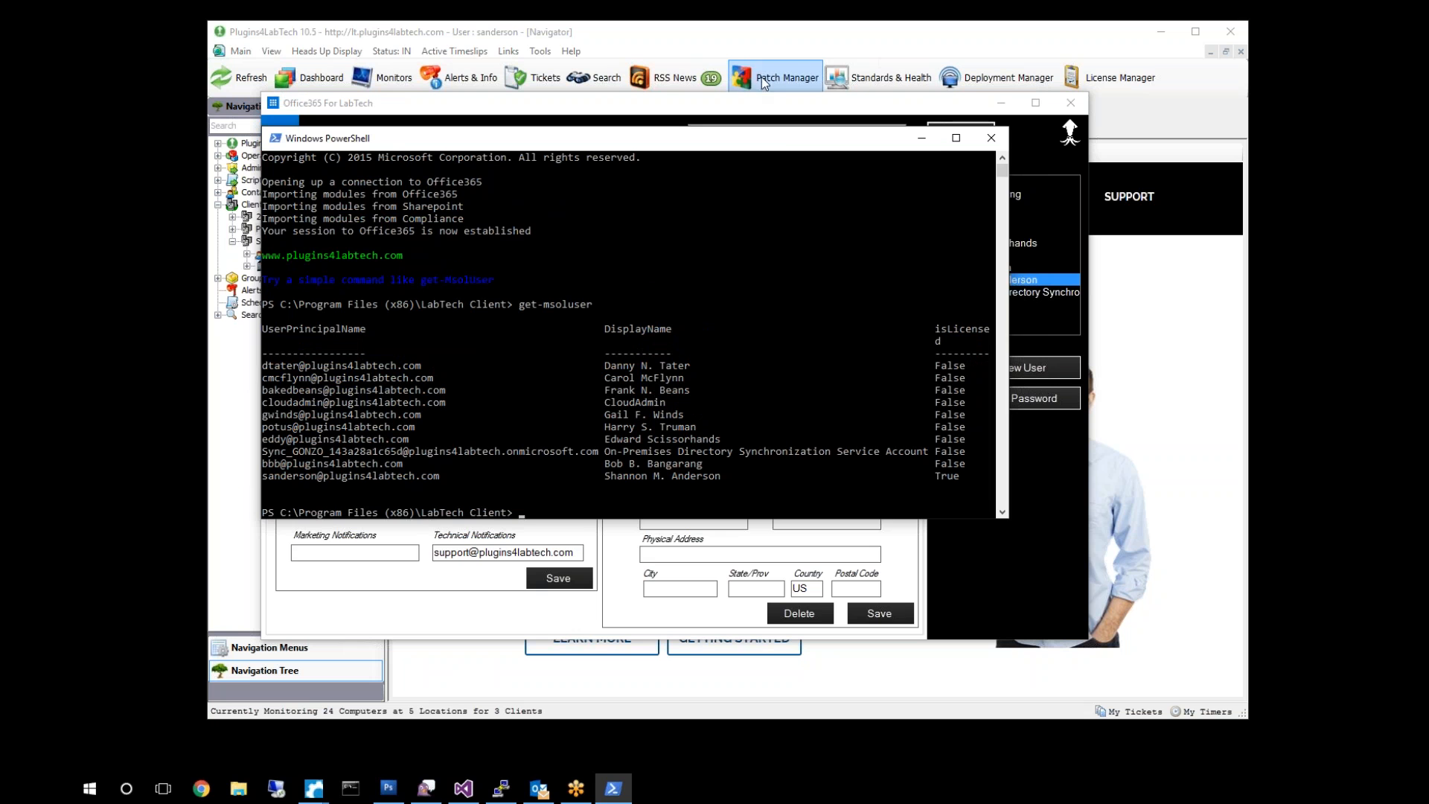
{"action": "left_click_drag", "start_coordinate": [771, 138], "coordinate": [824, 122]}
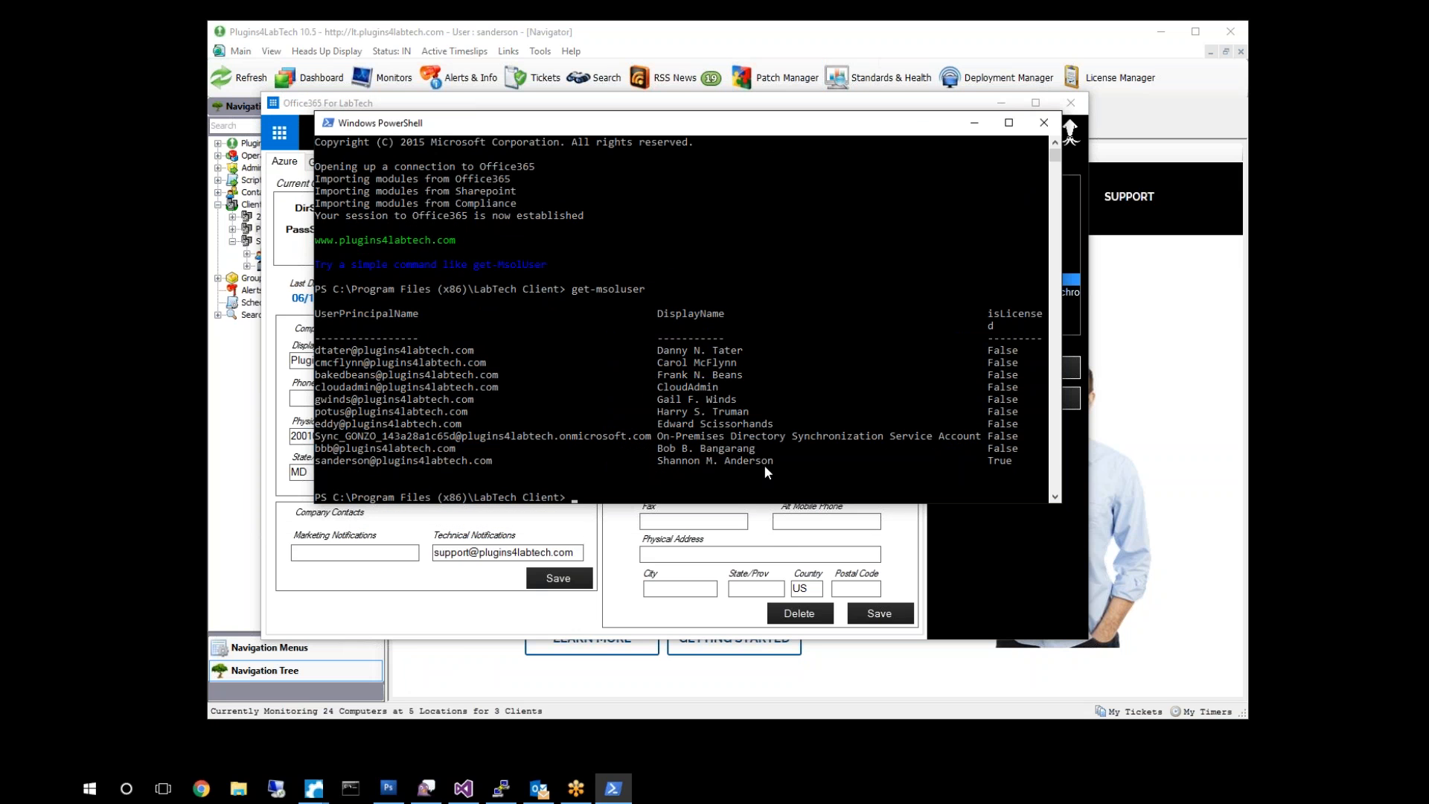
View the computers selectable as scanner in the Office365 for LabTech Global Configuration window, and close that window.
{"action": "left_click_drag", "start_coordinate": [769, 123], "coordinate": [801, 106]}
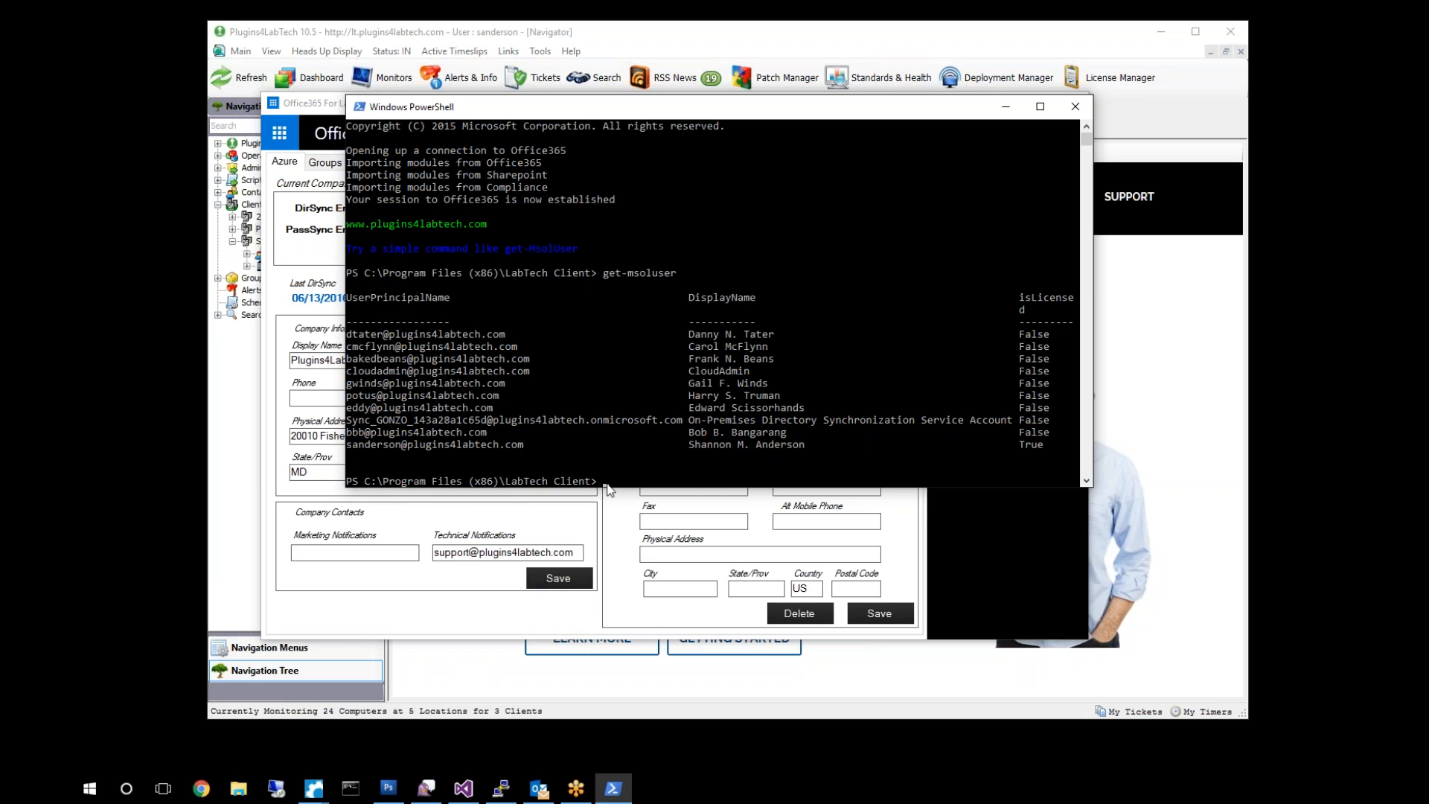
{"action": "left_click", "coordinate": [281, 140]}
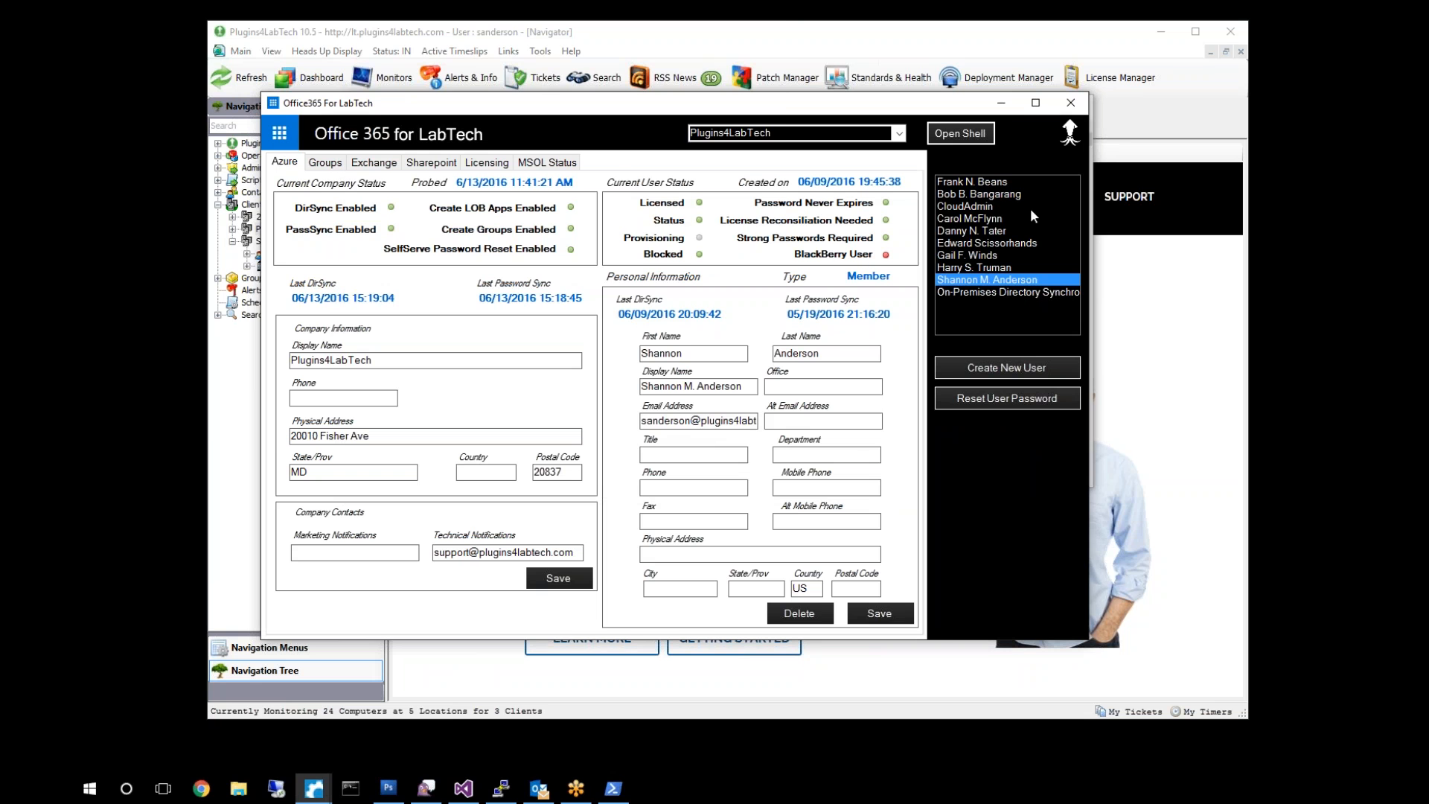
{"action": "left_click_drag", "start_coordinate": [619, 36], "coordinate": [971, 57]}
{"action": "left_click", "coordinate": [1096, 122]}
{"action": "left_click", "coordinate": [1116, 121]}
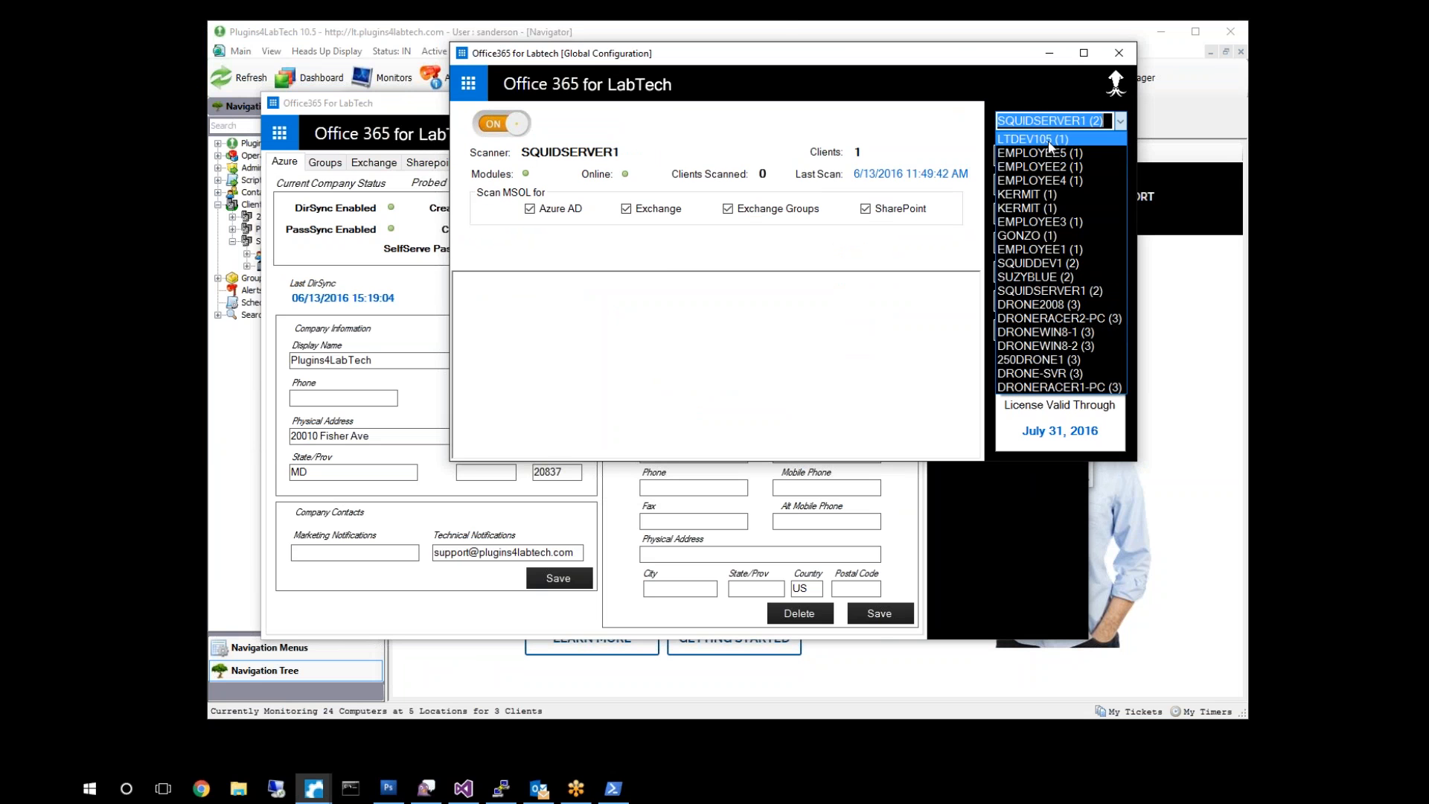
{"action": "left_click", "coordinate": [1059, 121]}
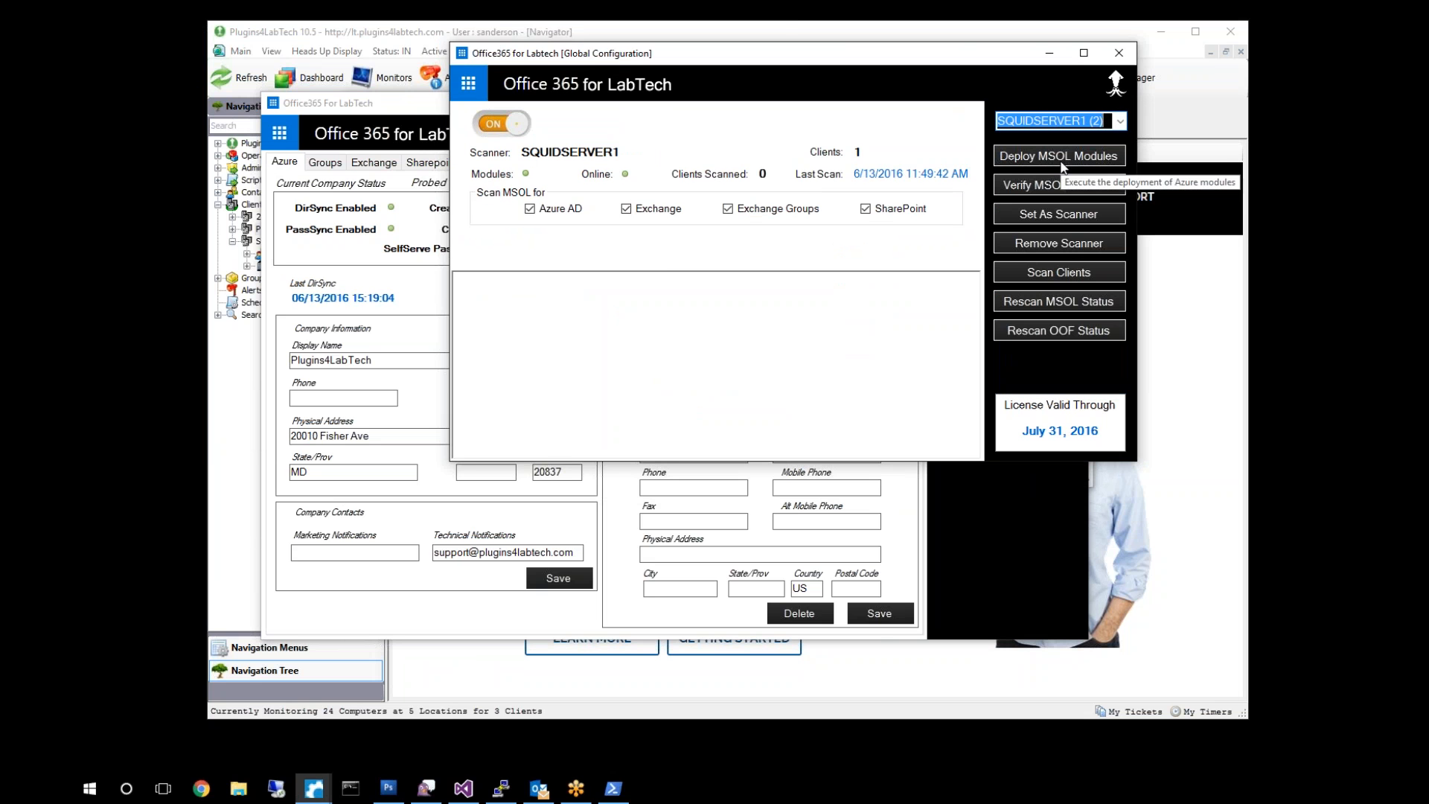
{"action": "left_click", "coordinate": [1119, 54]}
Reposition the Office365 For LabTech window and close the Office365 PowerShell session.
{"action": "left_click_drag", "start_coordinate": [580, 108], "coordinate": [636, 91]}
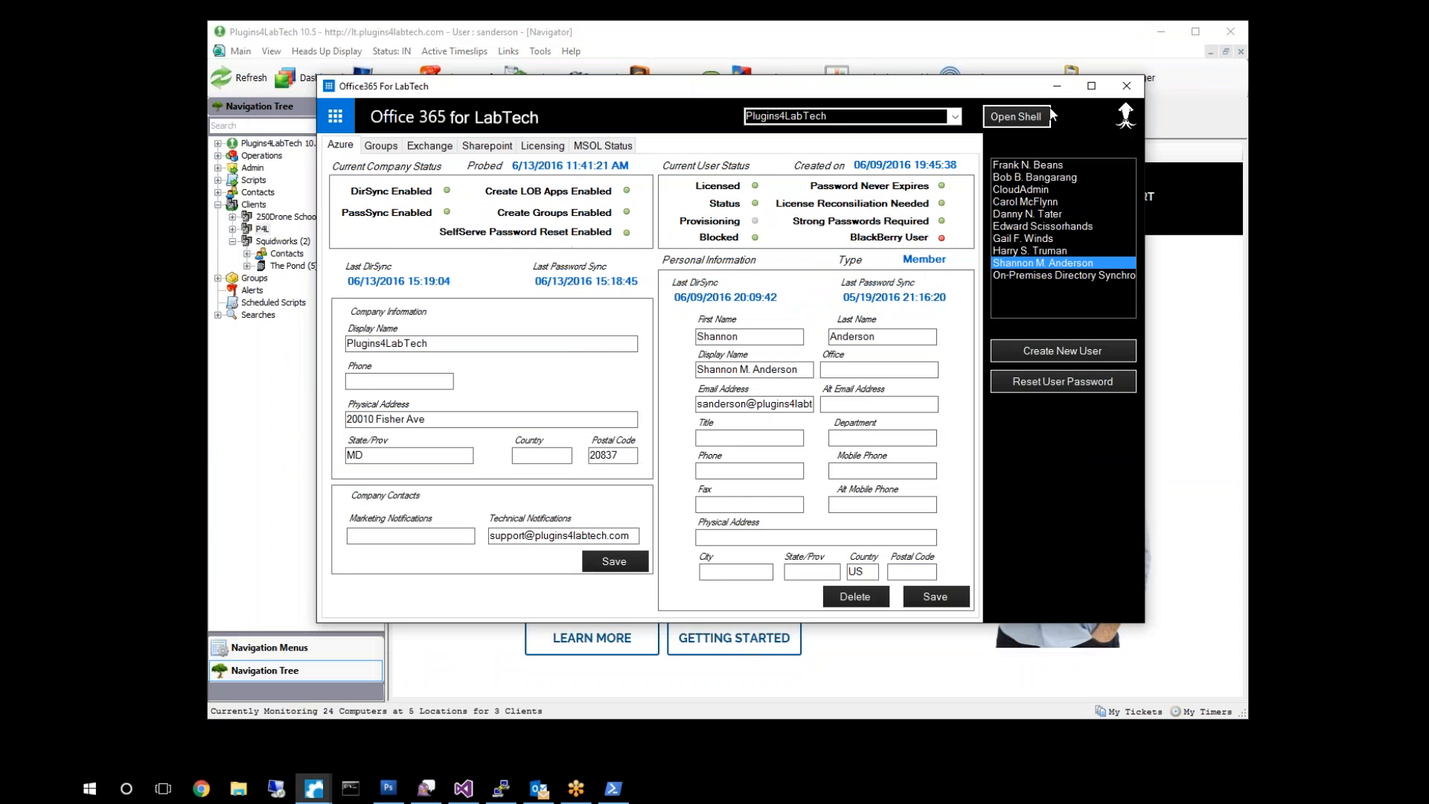
{"action": "left_click", "coordinate": [1045, 106]}
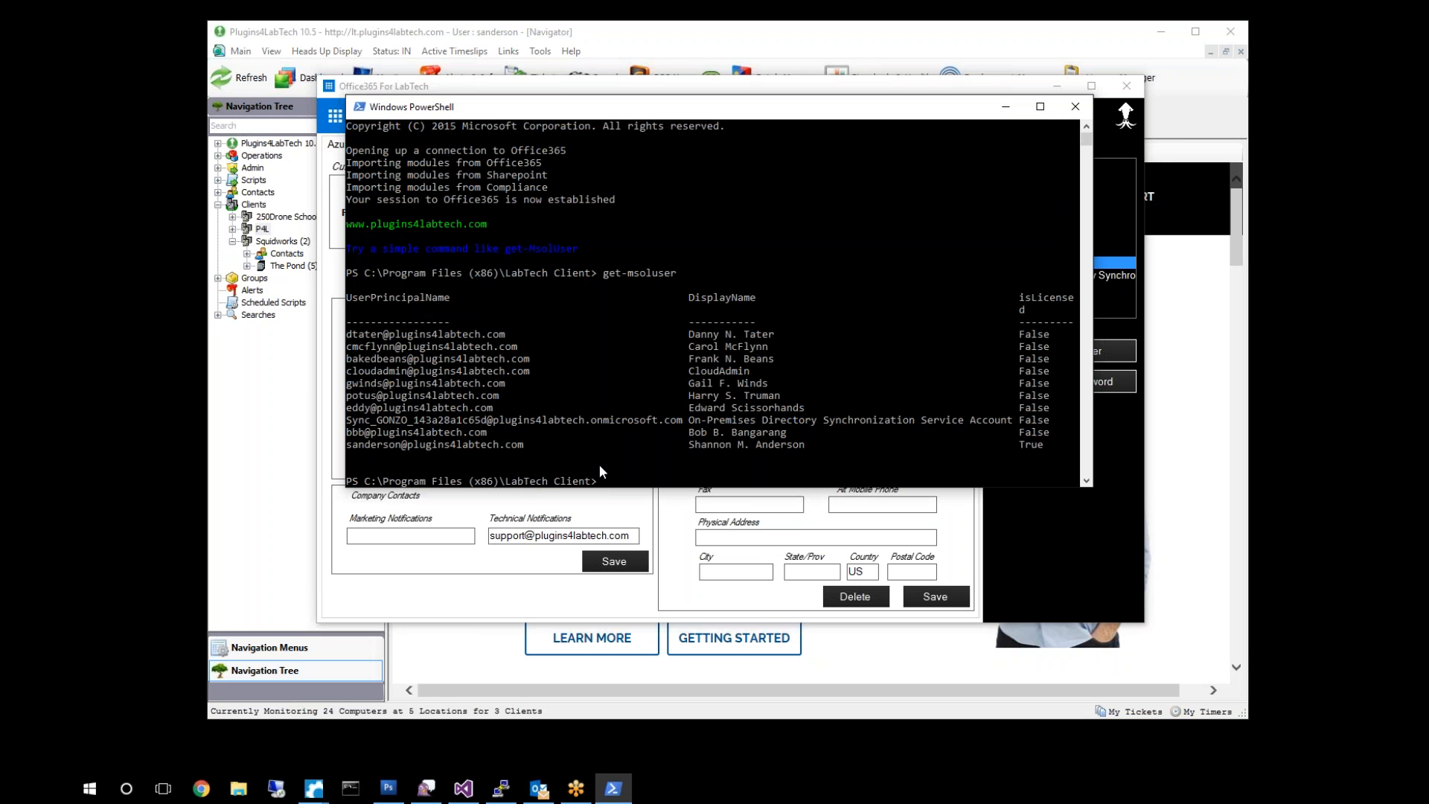
{"action": "left_click", "coordinate": [1075, 108]}
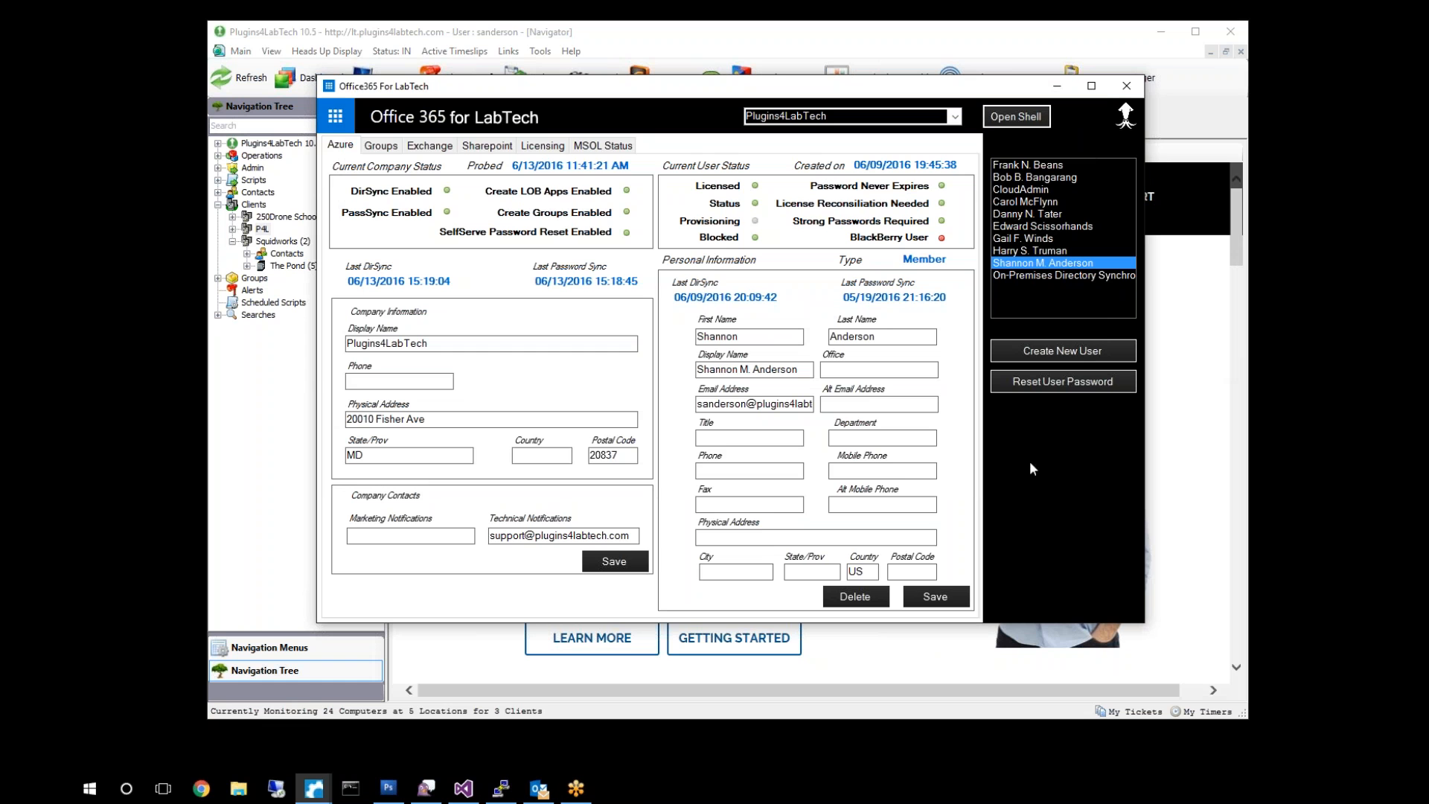
Go through the Groups, Exchange, SharePoint, Licensing and MSOL Status information of the Plugins4LabTech client.
{"action": "left_click", "coordinate": [381, 145]}
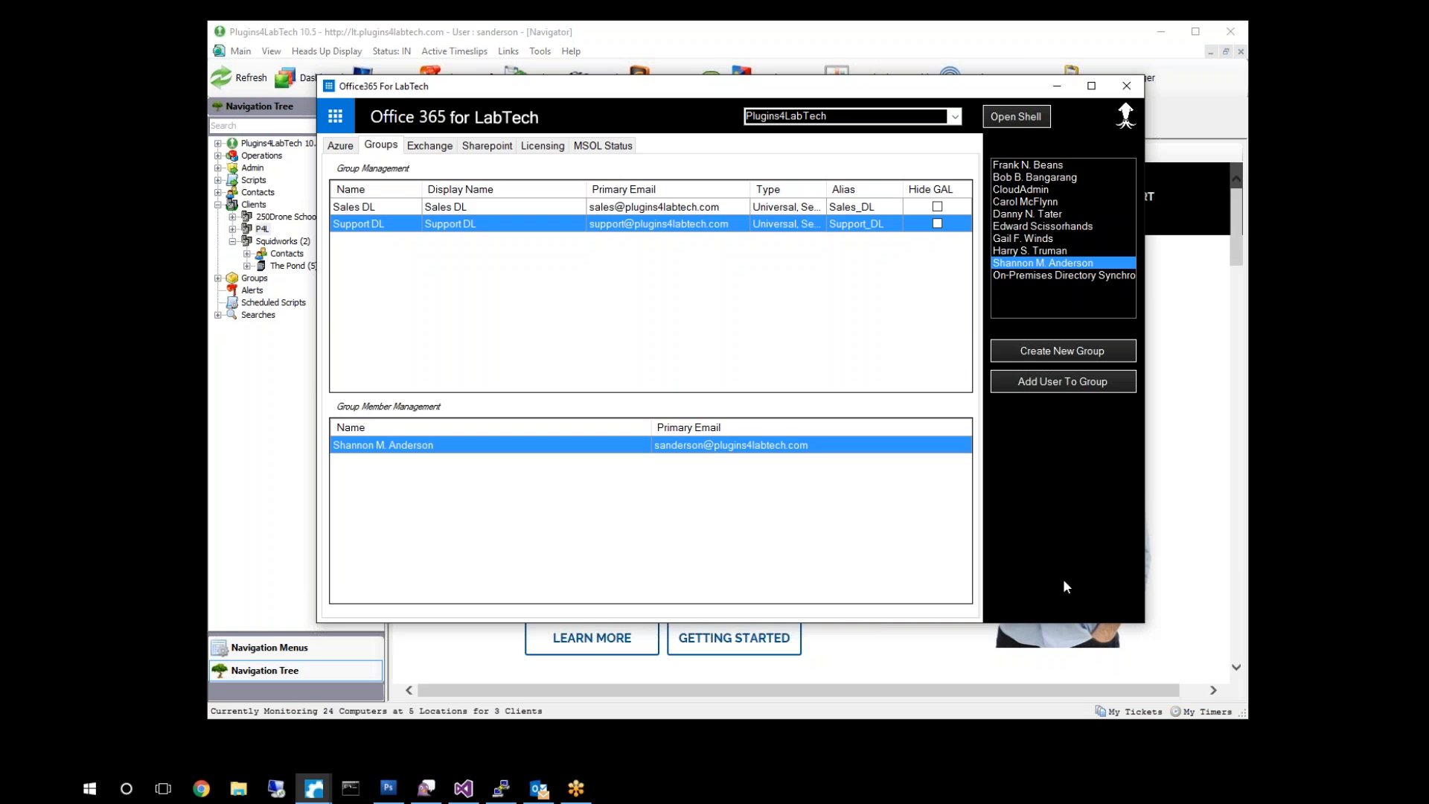
{"action": "left_click", "coordinate": [431, 146]}
{"action": "left_click", "coordinate": [487, 147]}
{"action": "left_click", "coordinate": [542, 145]}
{"action": "left_click", "coordinate": [603, 146]}
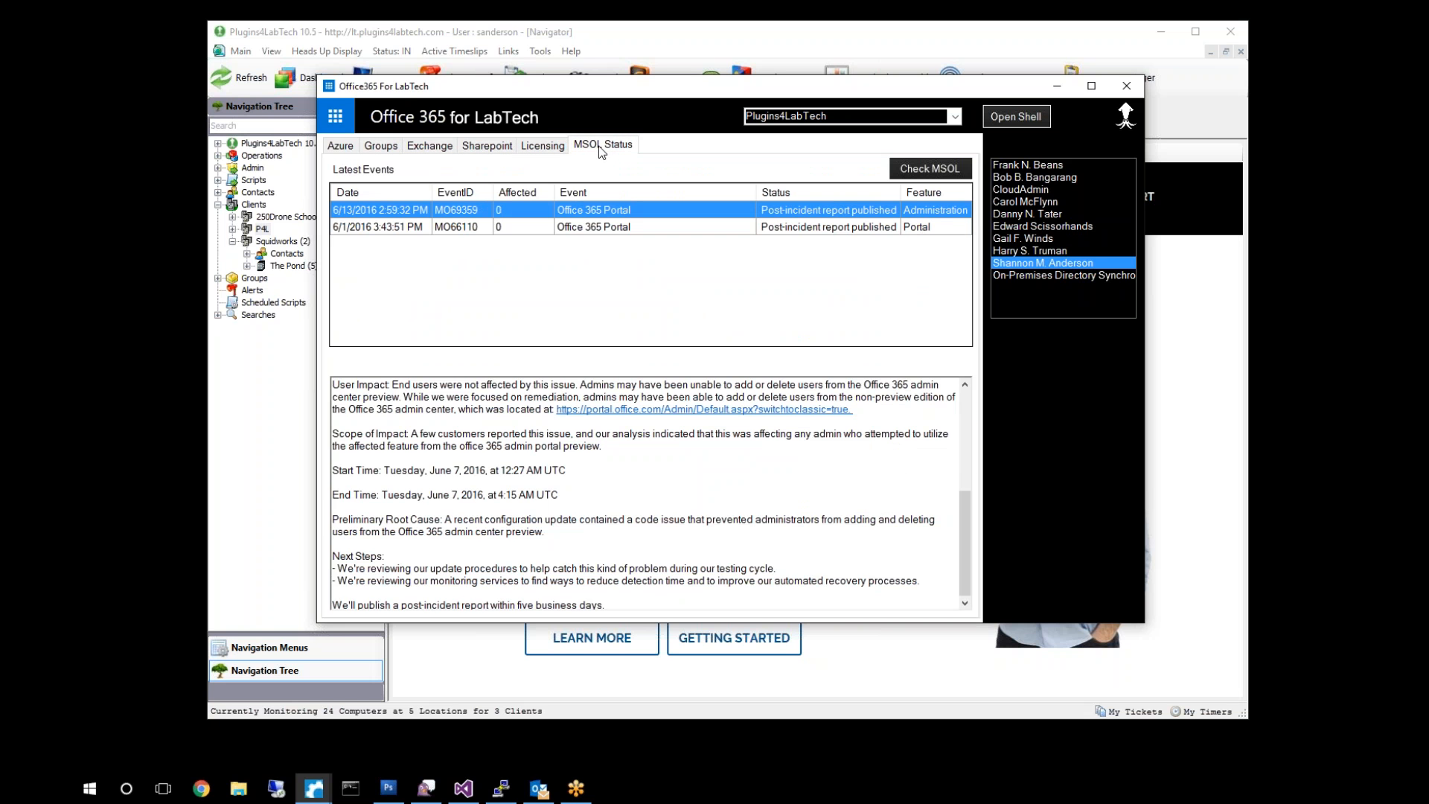